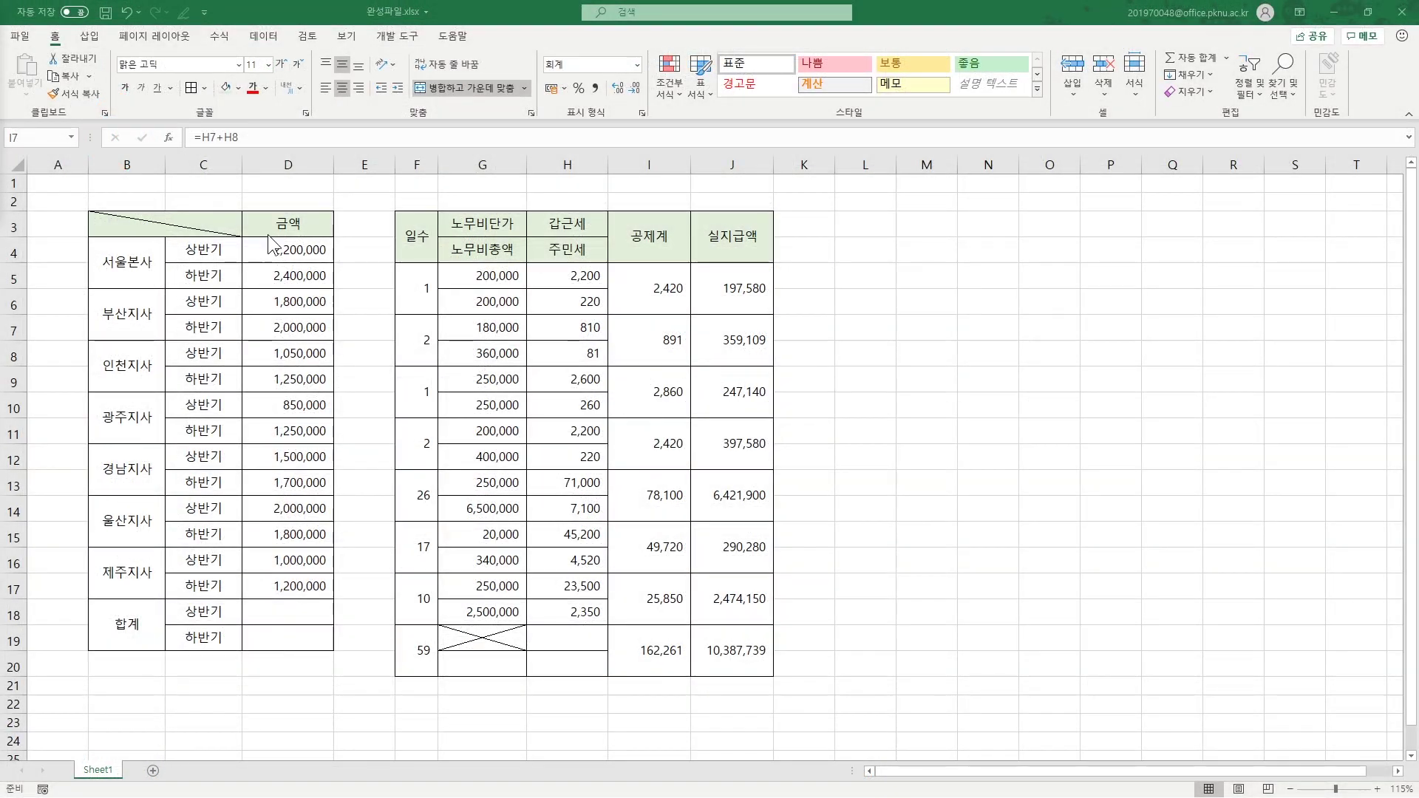
Start a SUMIF formula in D18 for the 상반기 total and bring up its function arguments.
{"action": "left_click", "coordinate": [286, 250]}
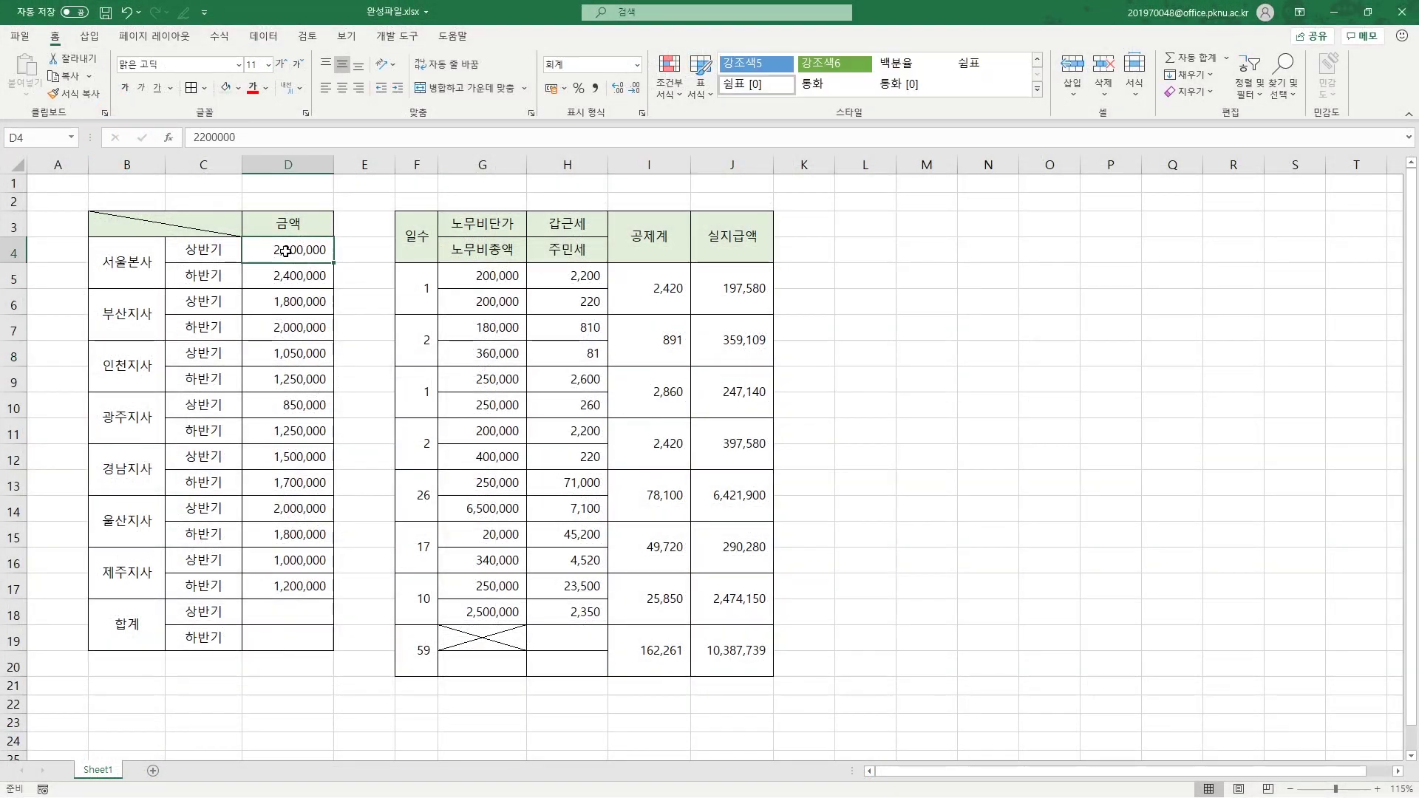
{"action": "left_click", "coordinate": [298, 281]}
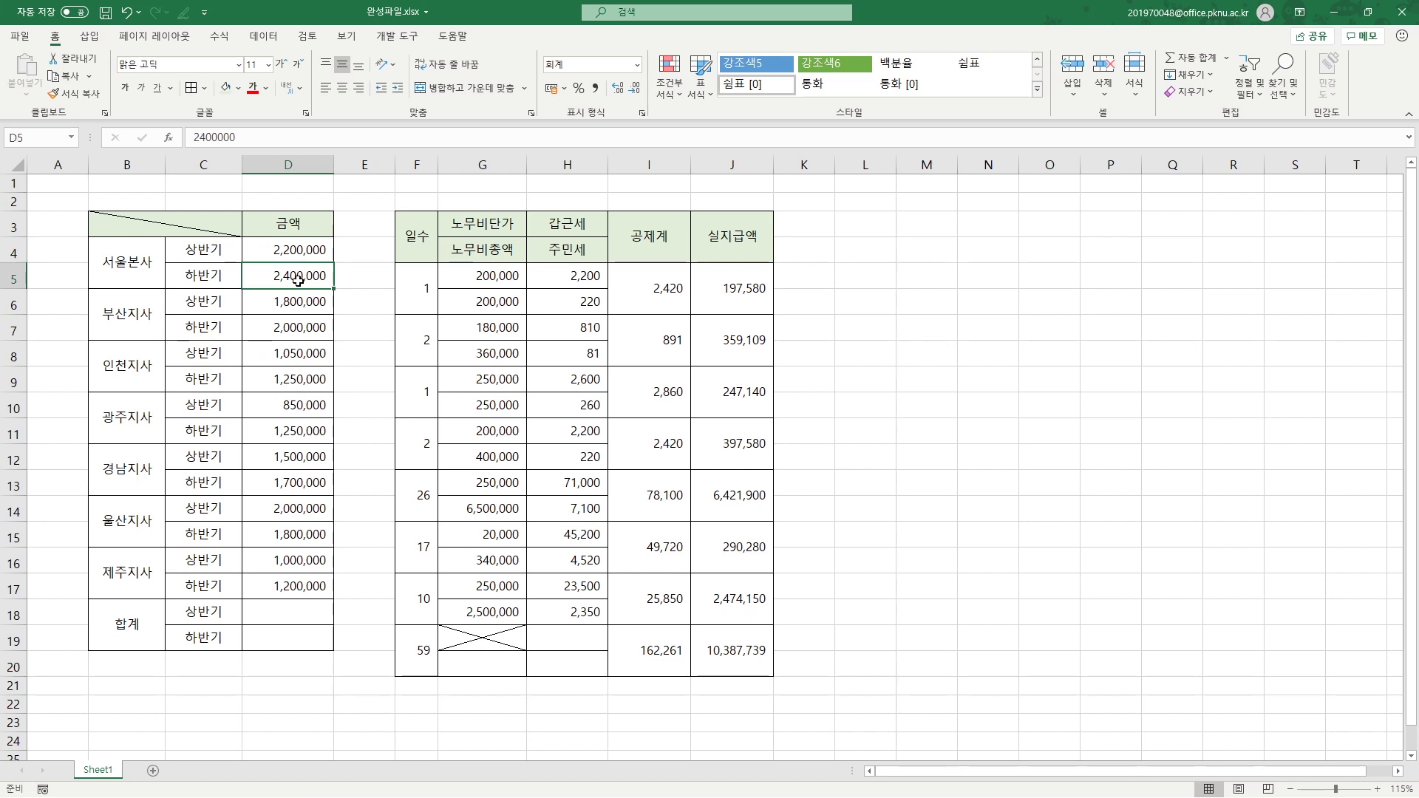
{"action": "left_click", "coordinate": [279, 614]}
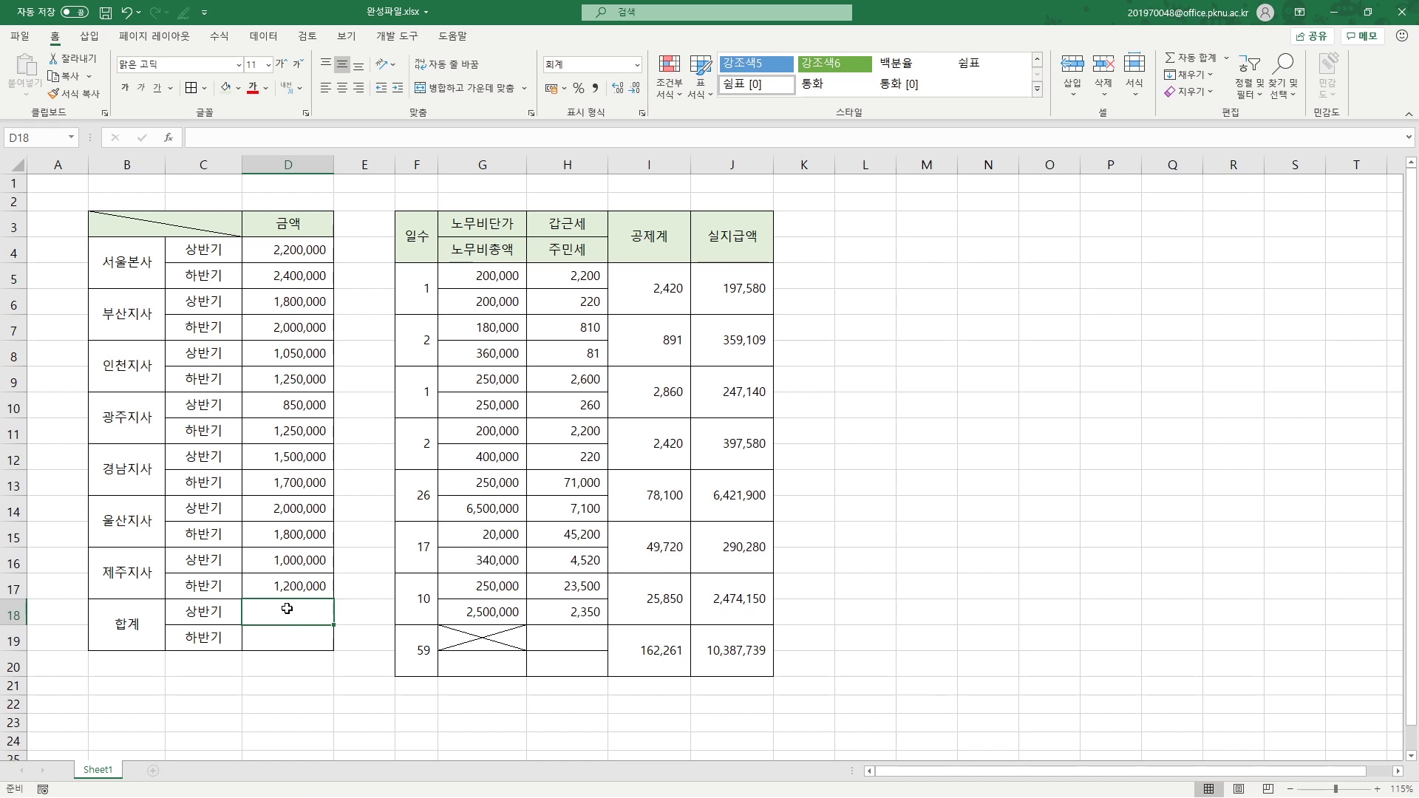
{"action": "type", "text": "="}
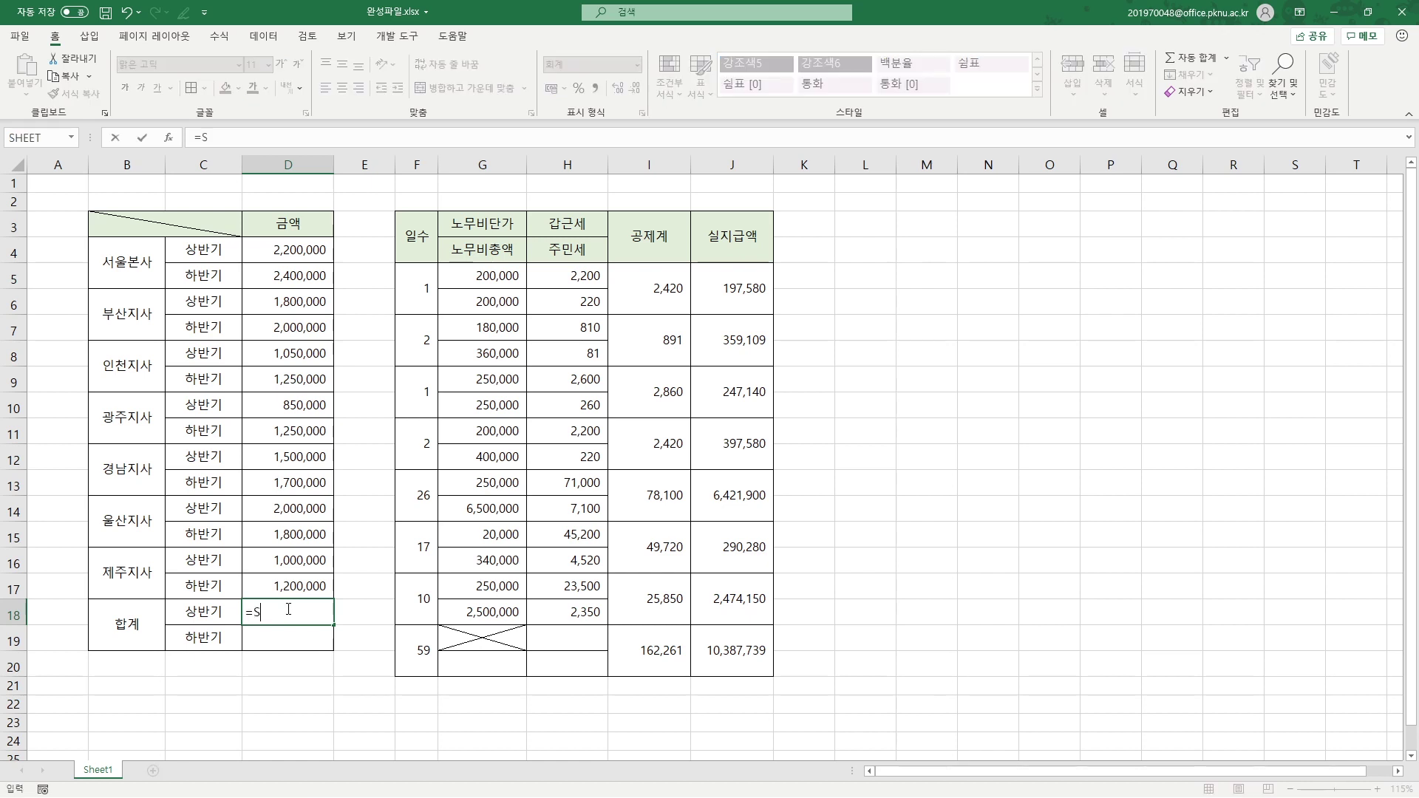
{"action": "type", "text": "SUMIF("}
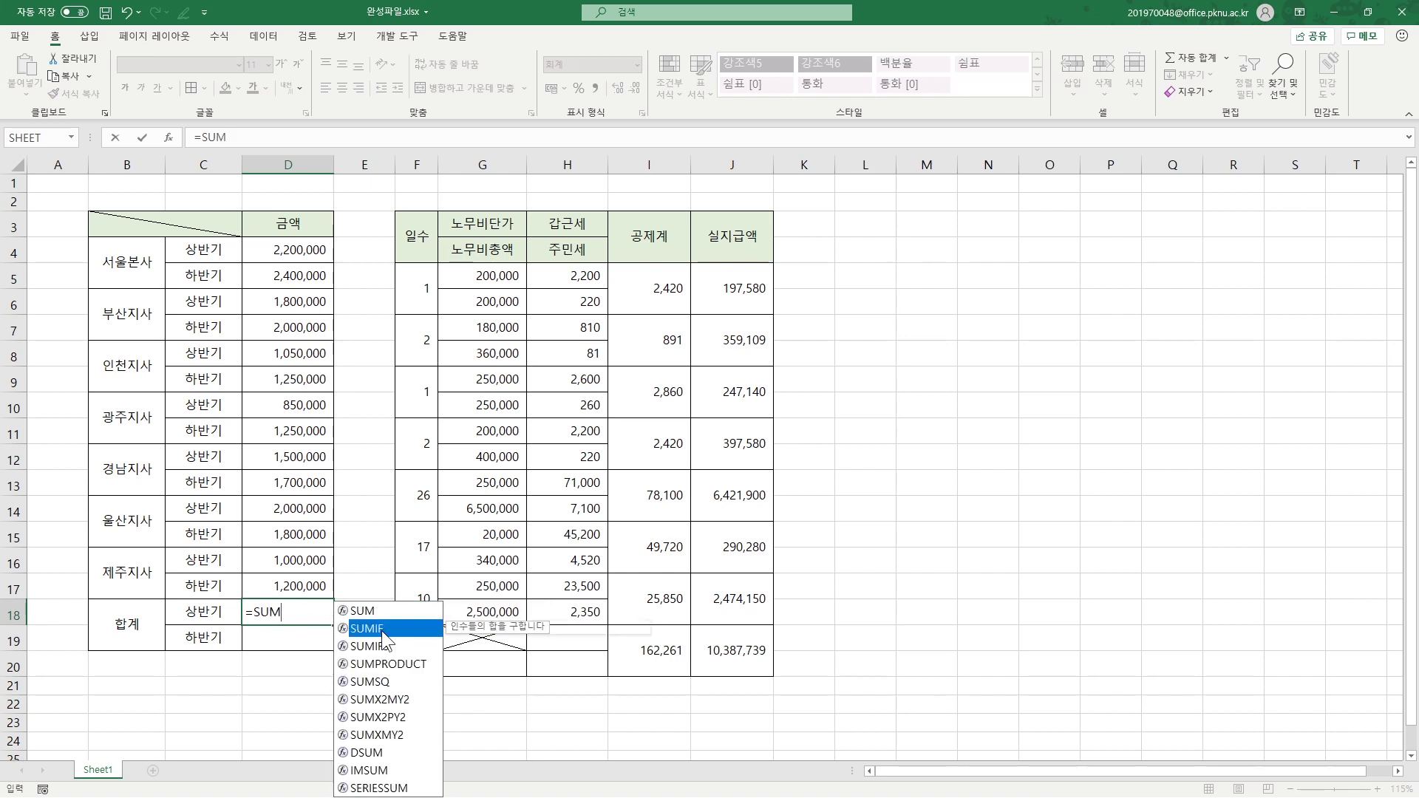
{"action": "double_click", "coordinate": [363, 628]}
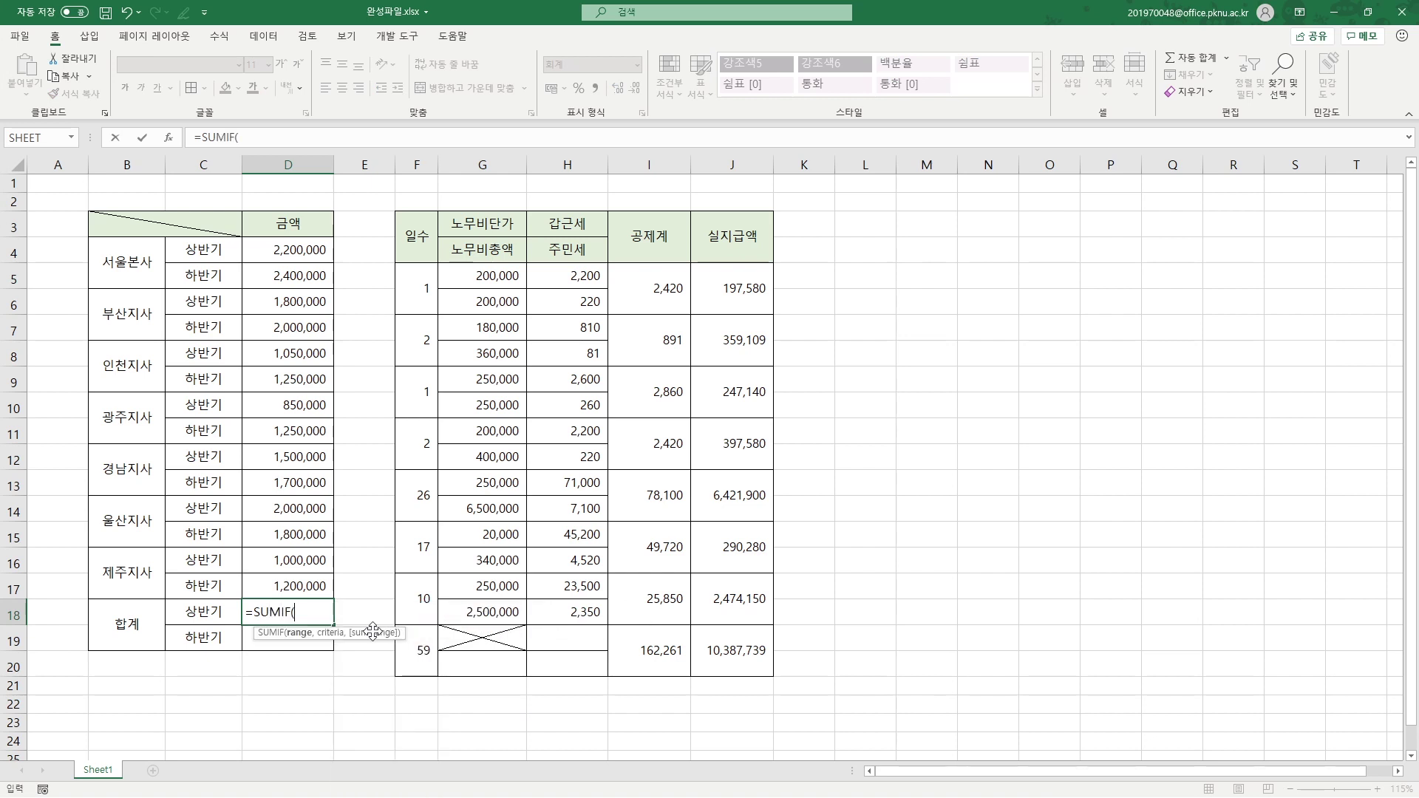
{"action": "left_click", "coordinate": [169, 137]}
{"action": "left_click_drag", "start_coordinate": [556, 456], "coordinate": [511, 421]}
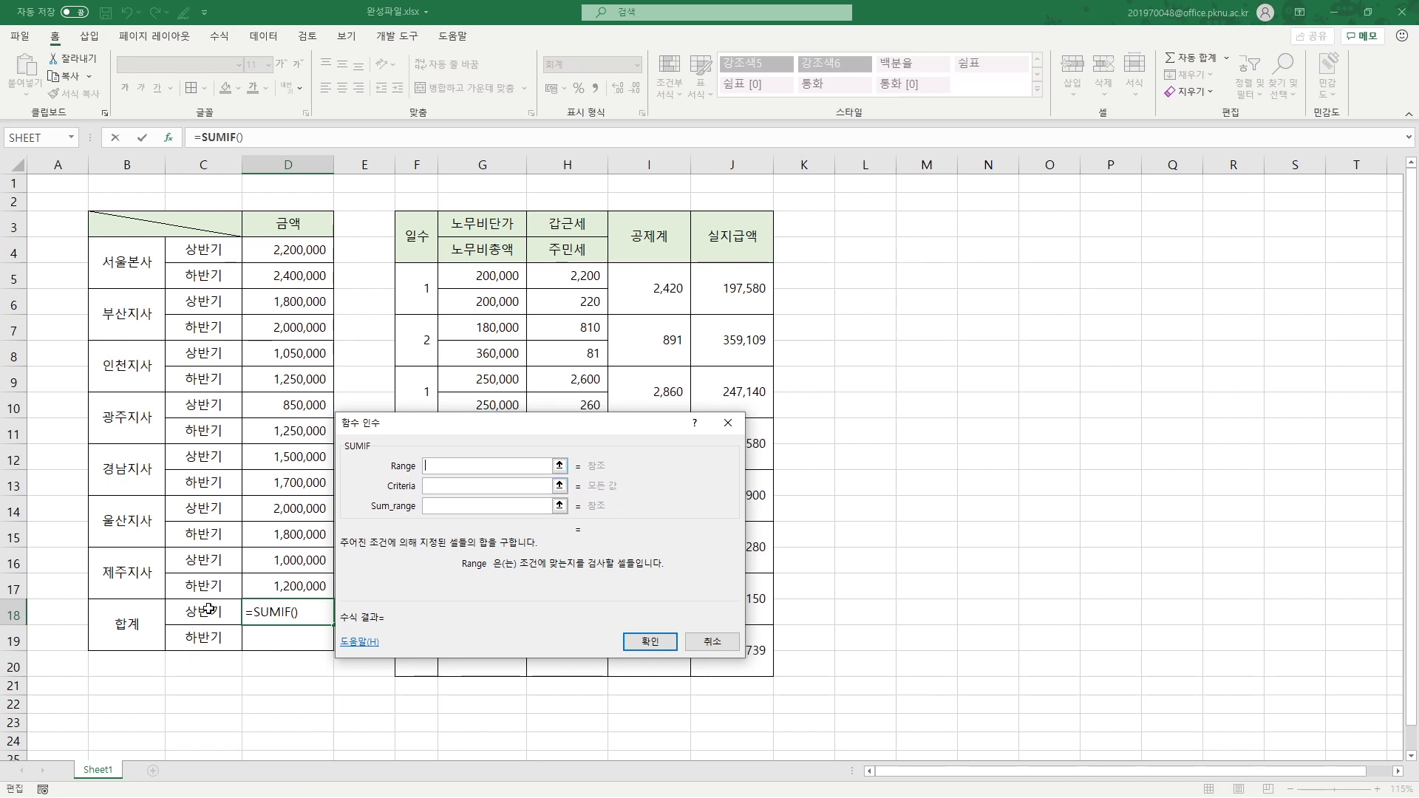
Set the SUMIF range to the absolute reference $C$4:$C$17 and the criteria to C18.
{"action": "left_click_drag", "start_coordinate": [201, 252], "coordinate": [201, 585]}
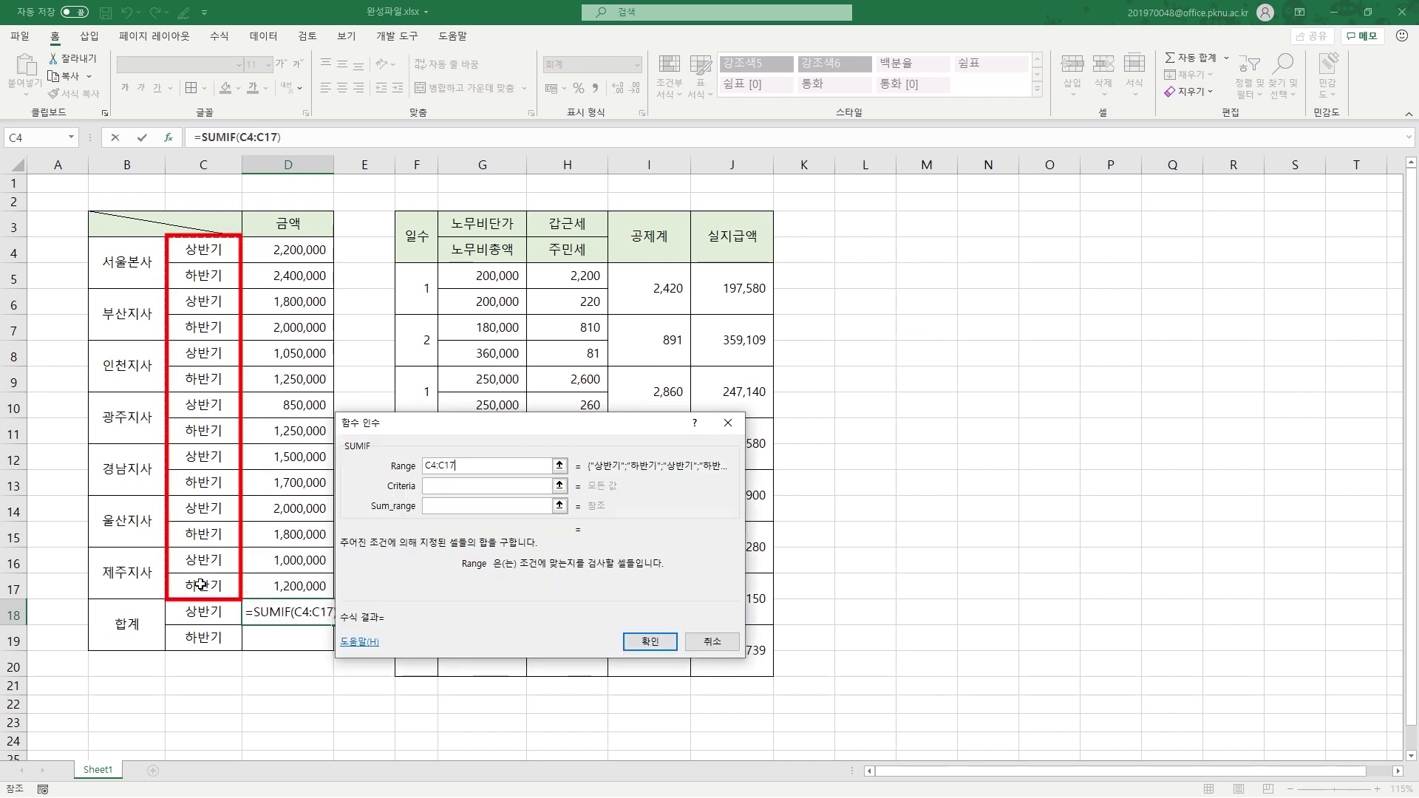
{"action": "key", "text": "F4"}
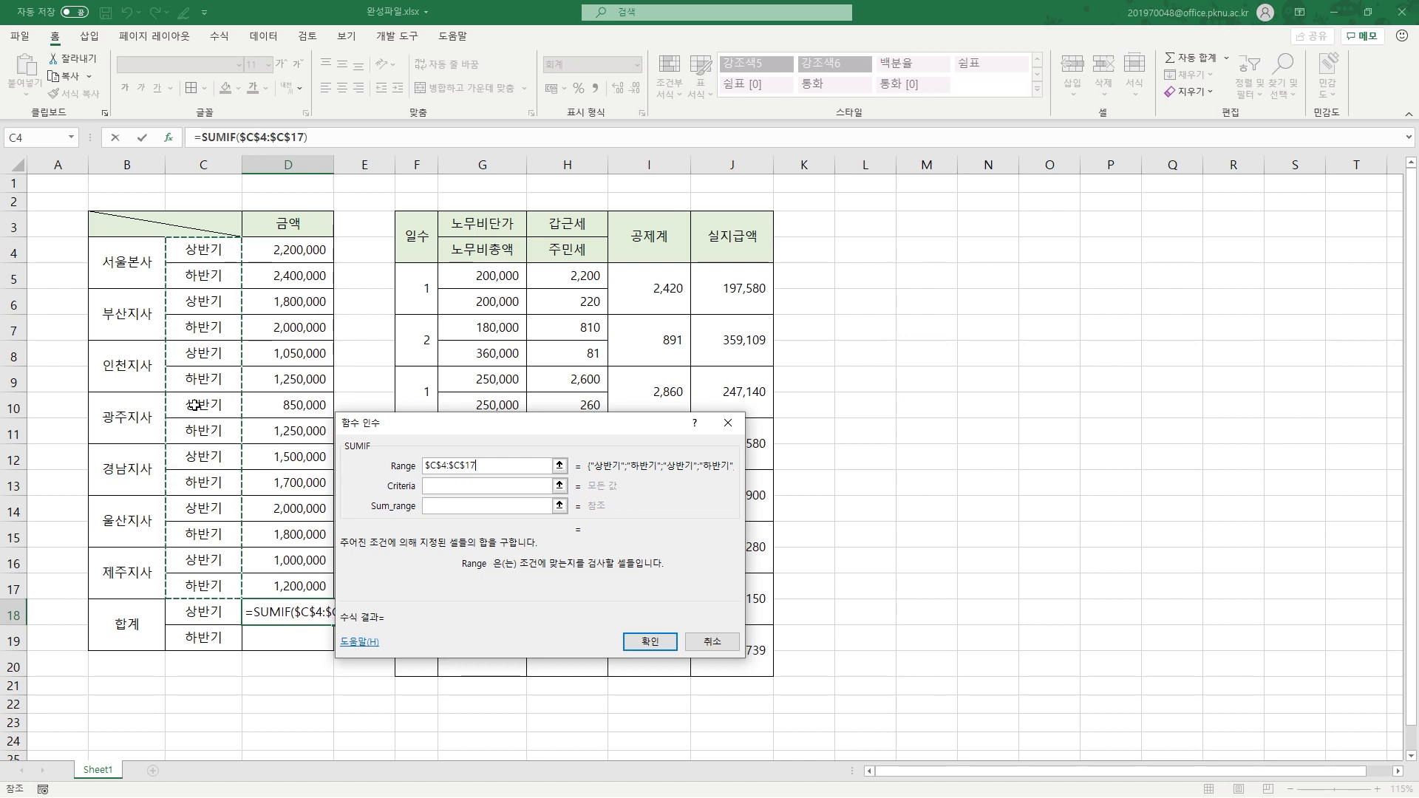
{"action": "left_click", "coordinate": [439, 485]}
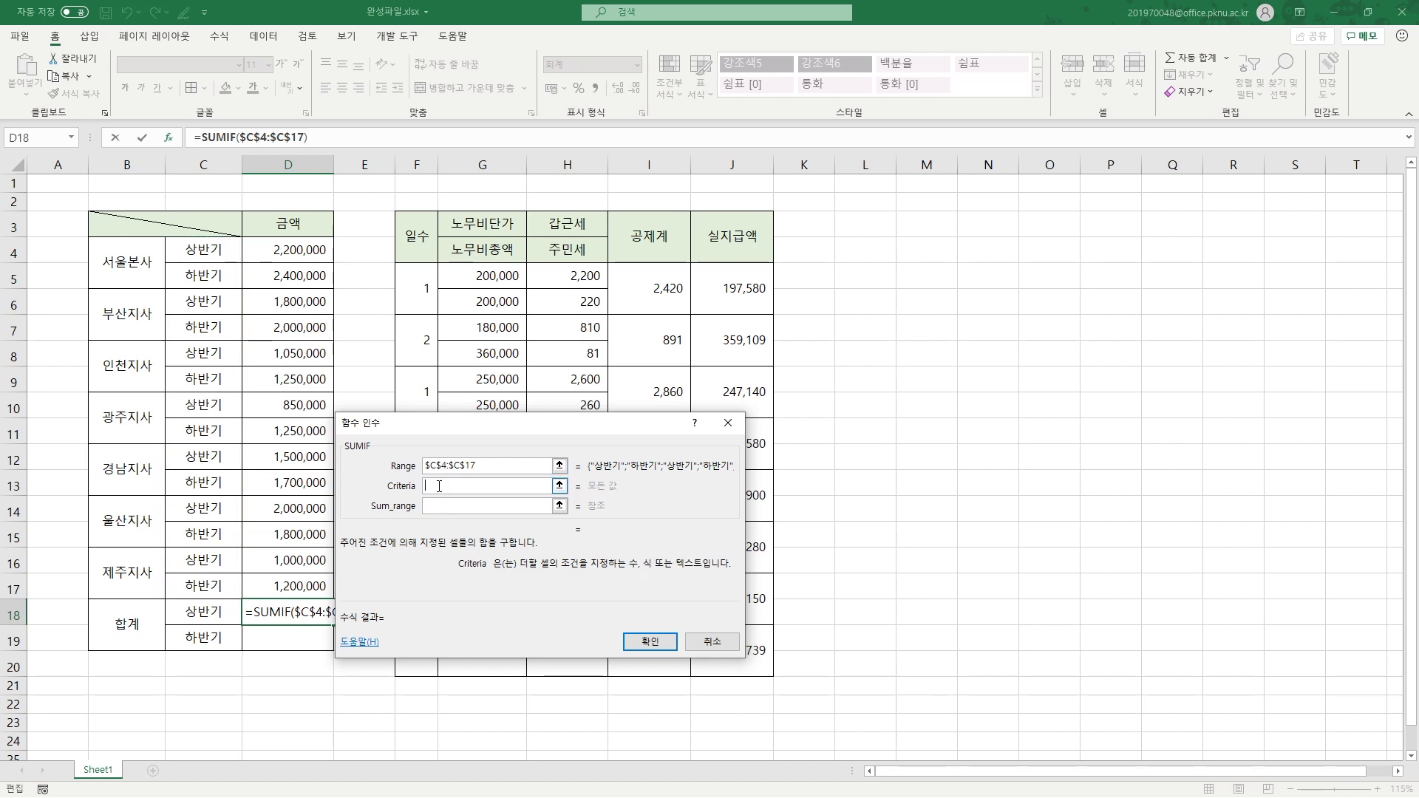
{"action": "left_click", "coordinate": [201, 615]}
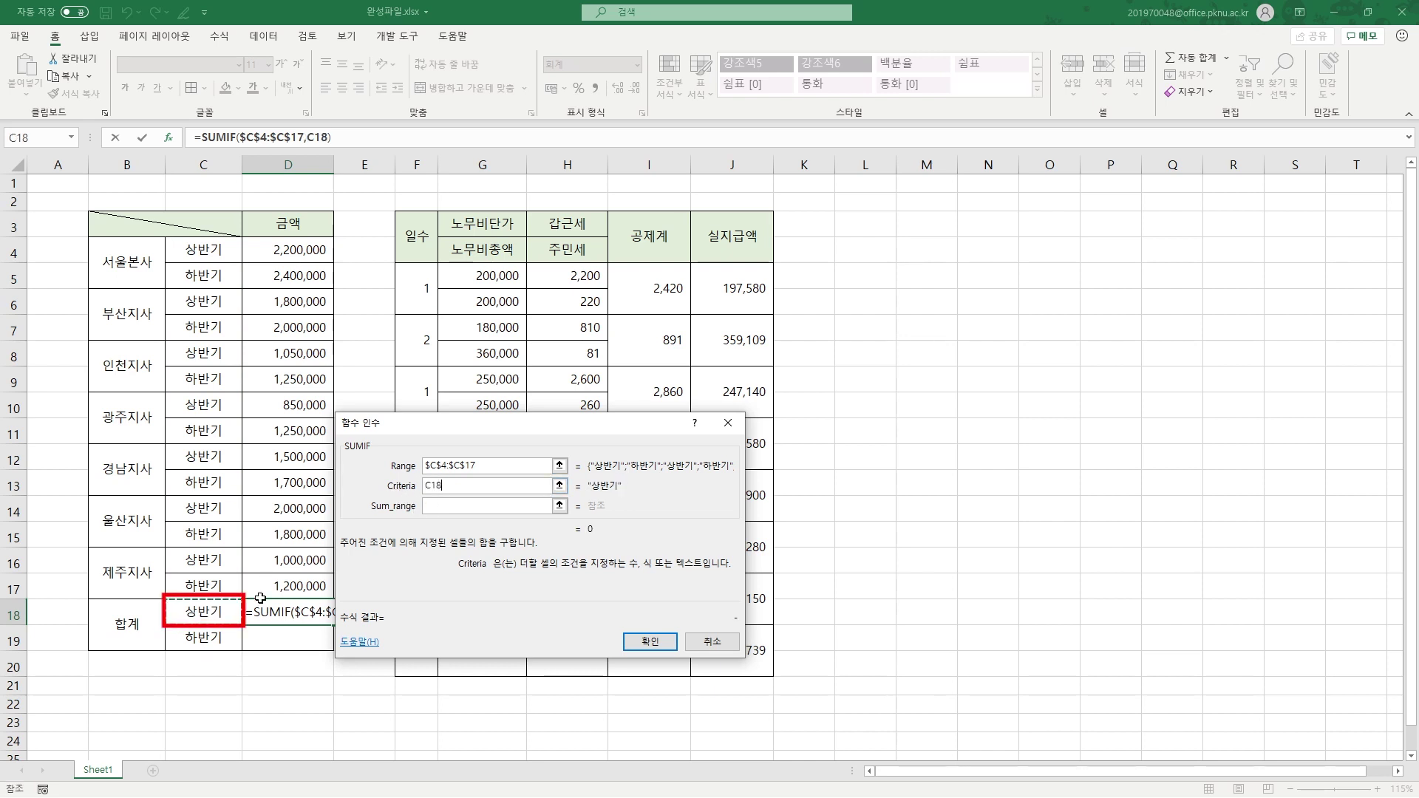
Complete the SUMIF with the absolute sum range $D$4:$D$17 and copy the formula down to D19.
{"action": "left_click", "coordinate": [452, 506]}
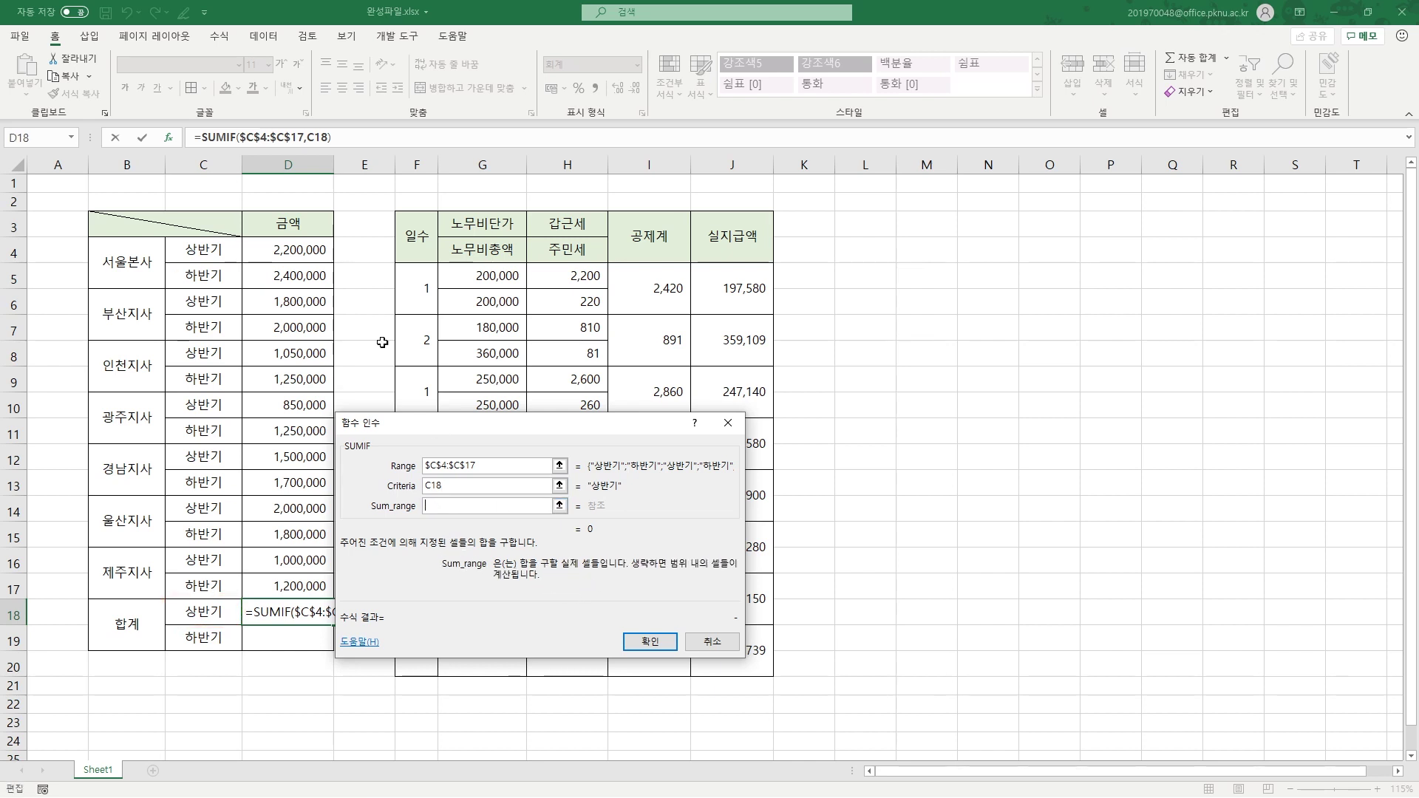
{"action": "left_click_drag", "start_coordinate": [307, 249], "coordinate": [301, 590]}
{"action": "key", "text": "F4"}
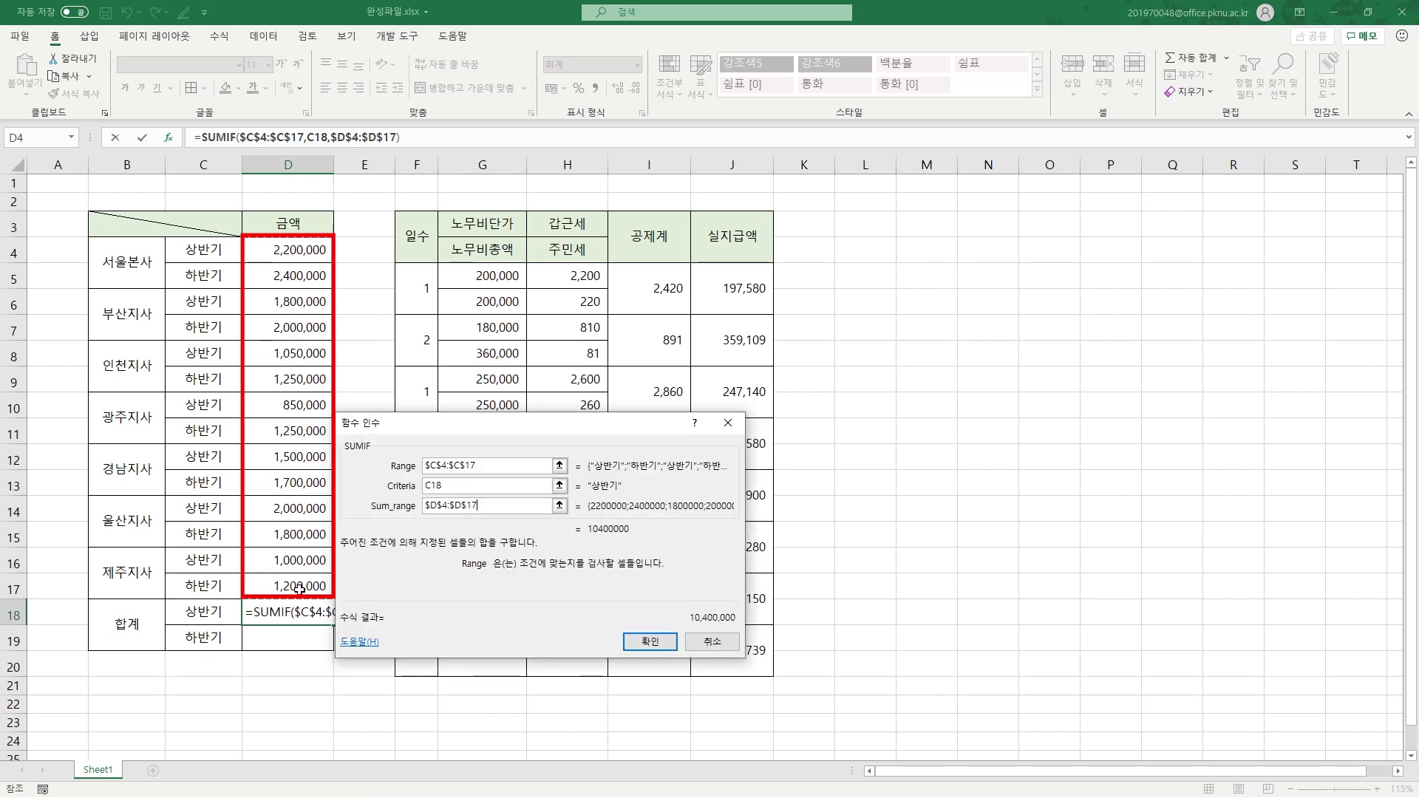
{"action": "left_click", "coordinate": [650, 641]}
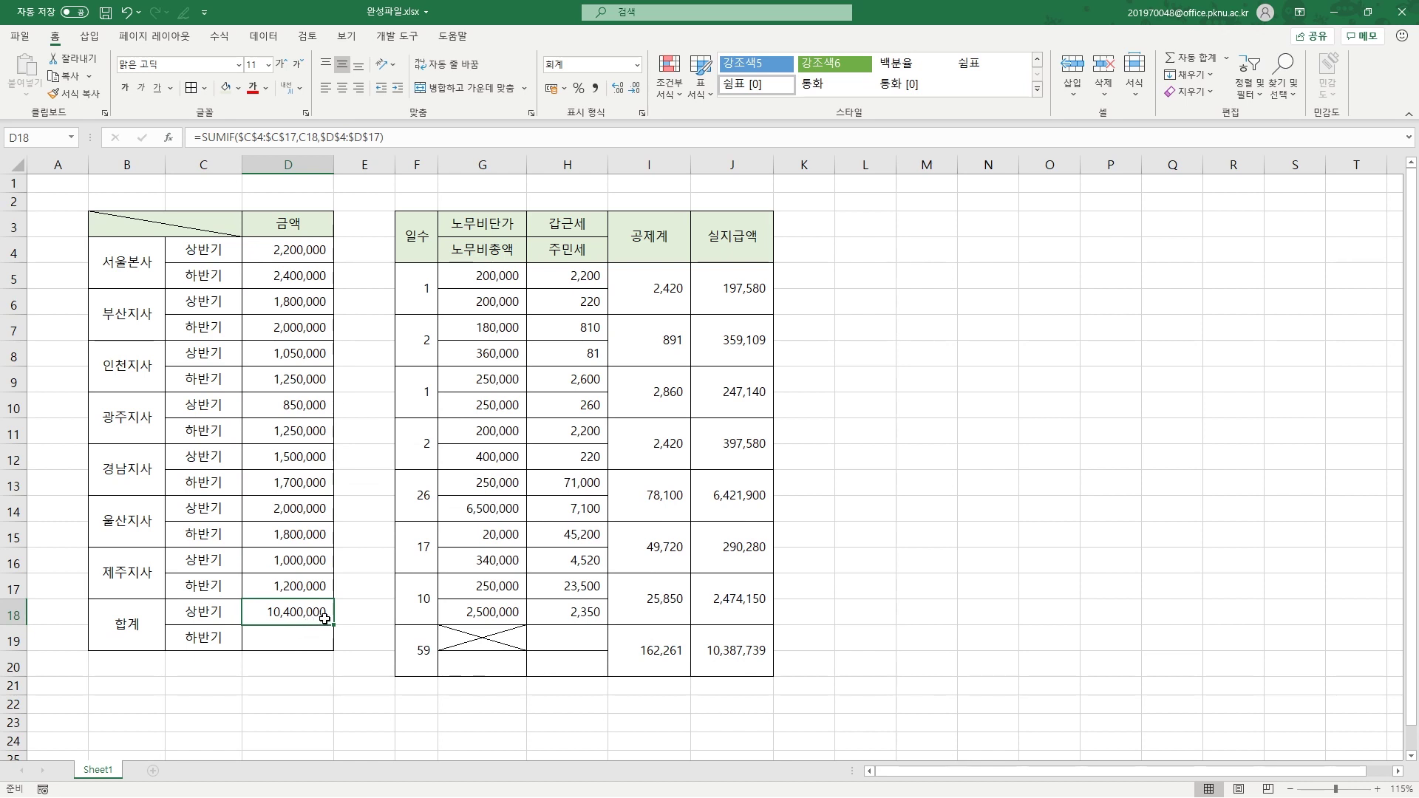
{"action": "left_click_drag", "start_coordinate": [335, 624], "coordinate": [327, 654]}
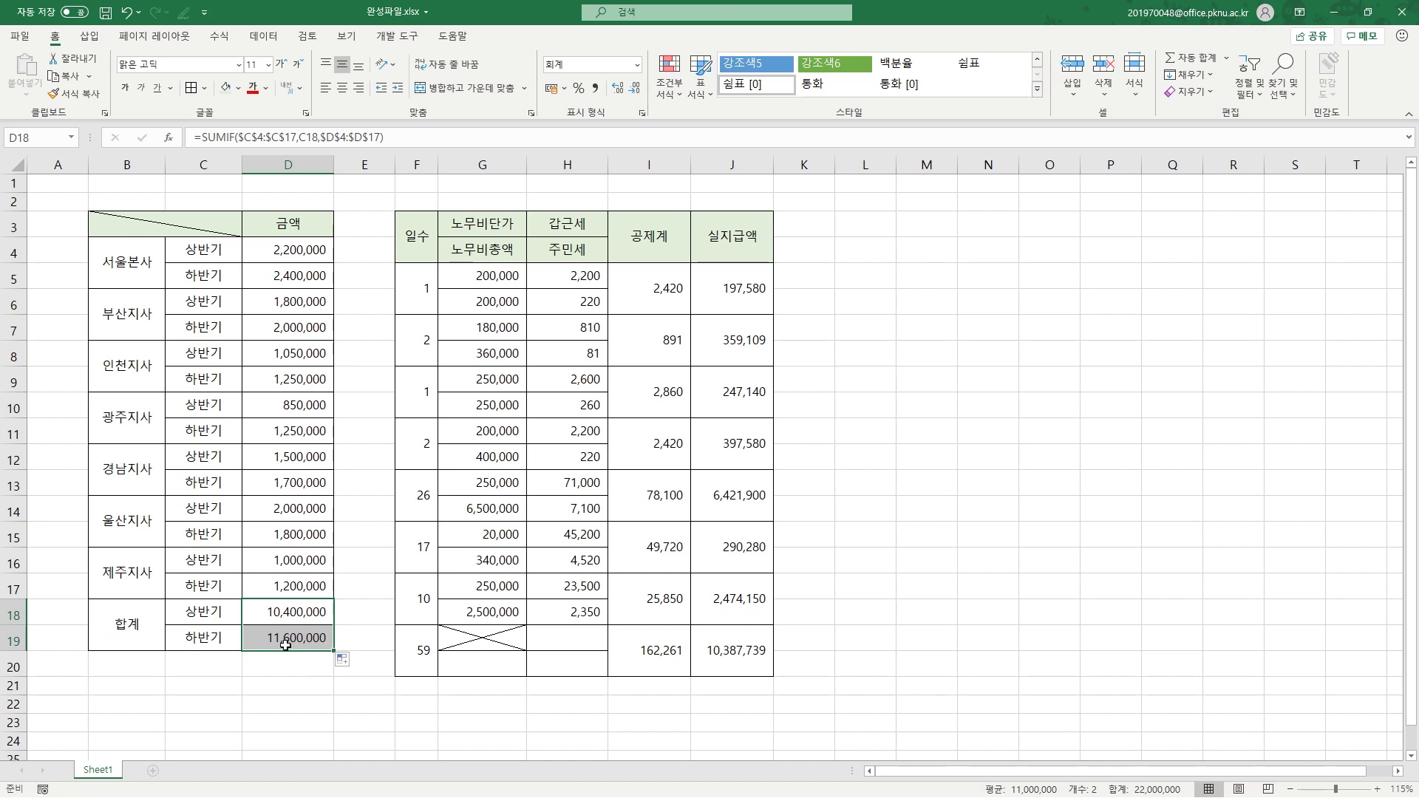
Check the copied formula in D19 and review the SUMIF arguments of D18, leaving them as they are.
{"action": "left_click", "coordinate": [299, 637]}
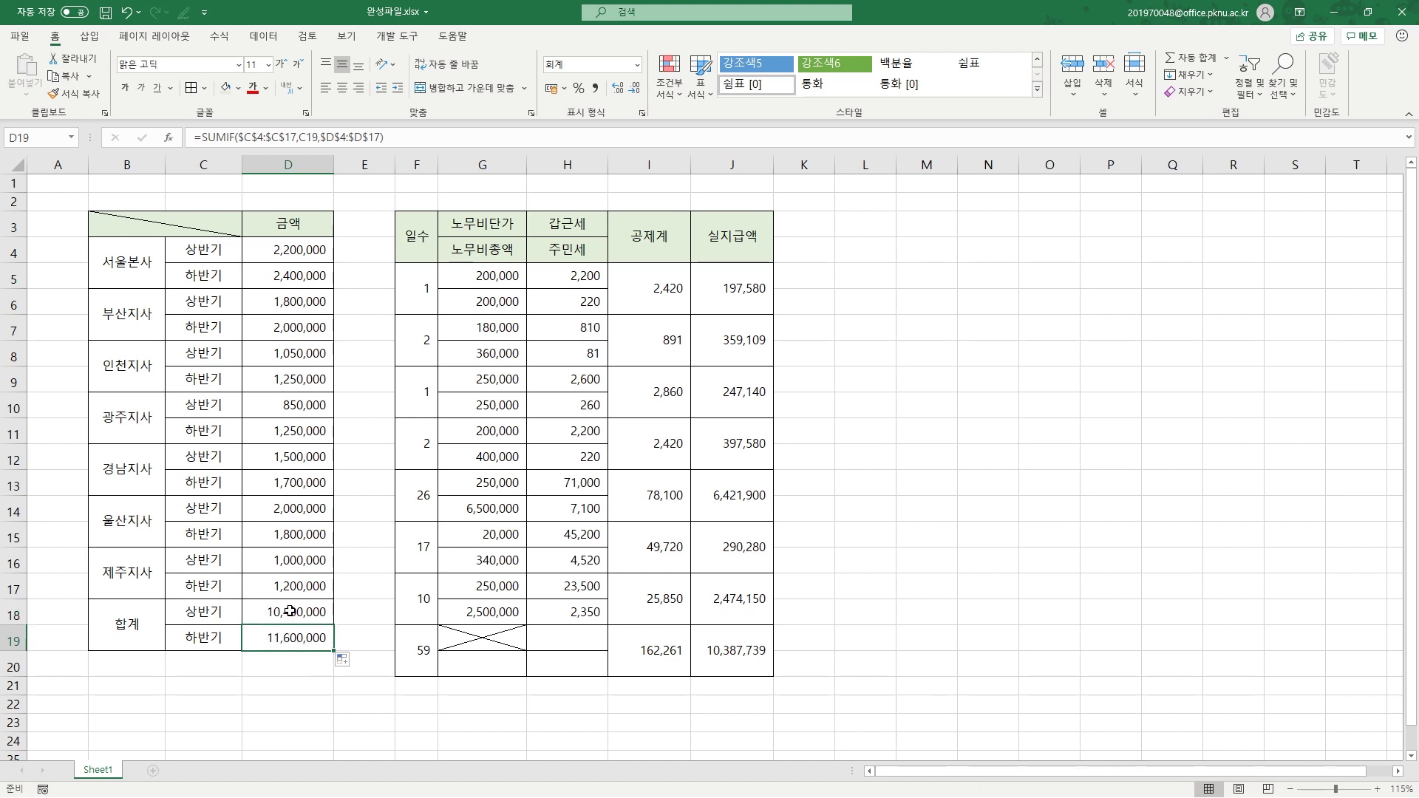
{"action": "double_click", "coordinate": [290, 611]}
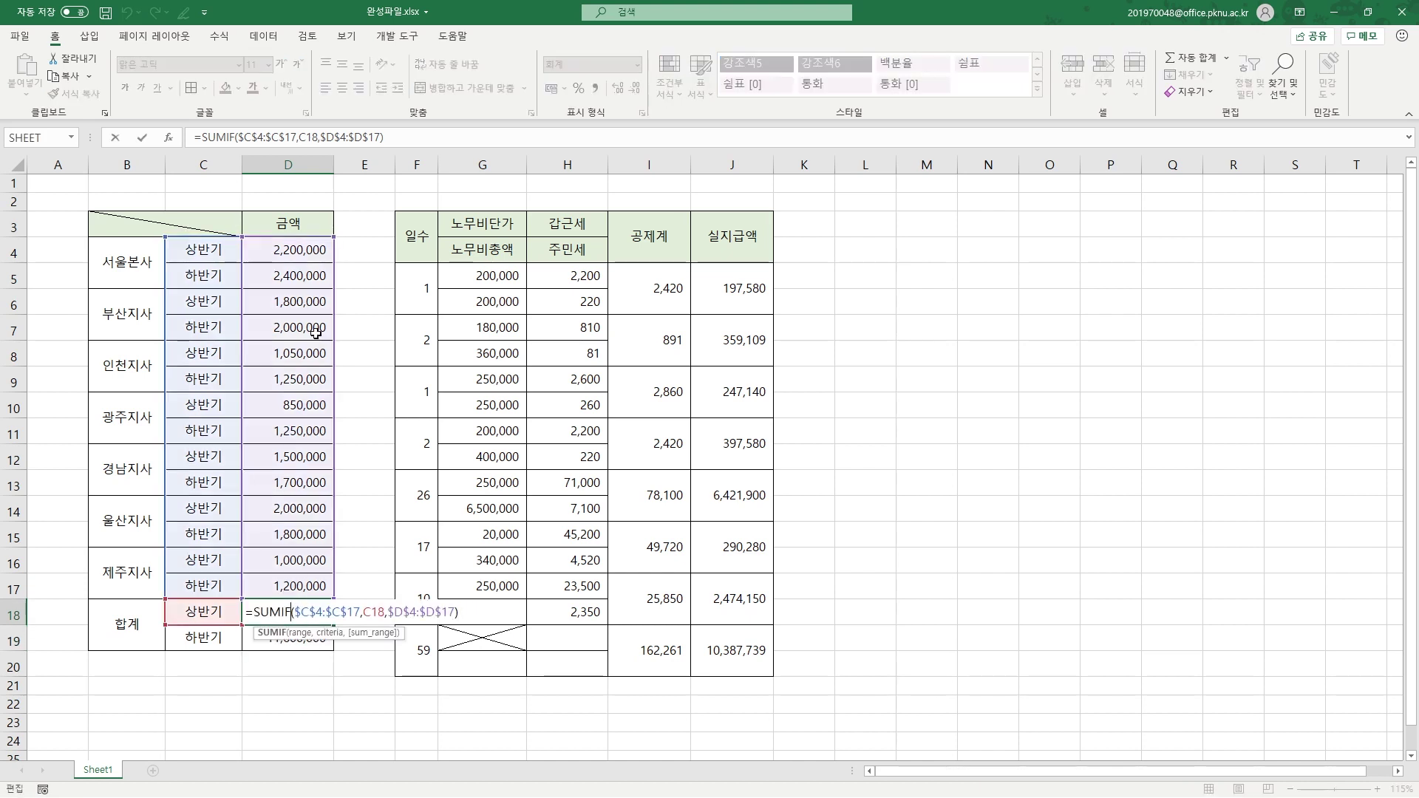
{"action": "left_click", "coordinate": [168, 137]}
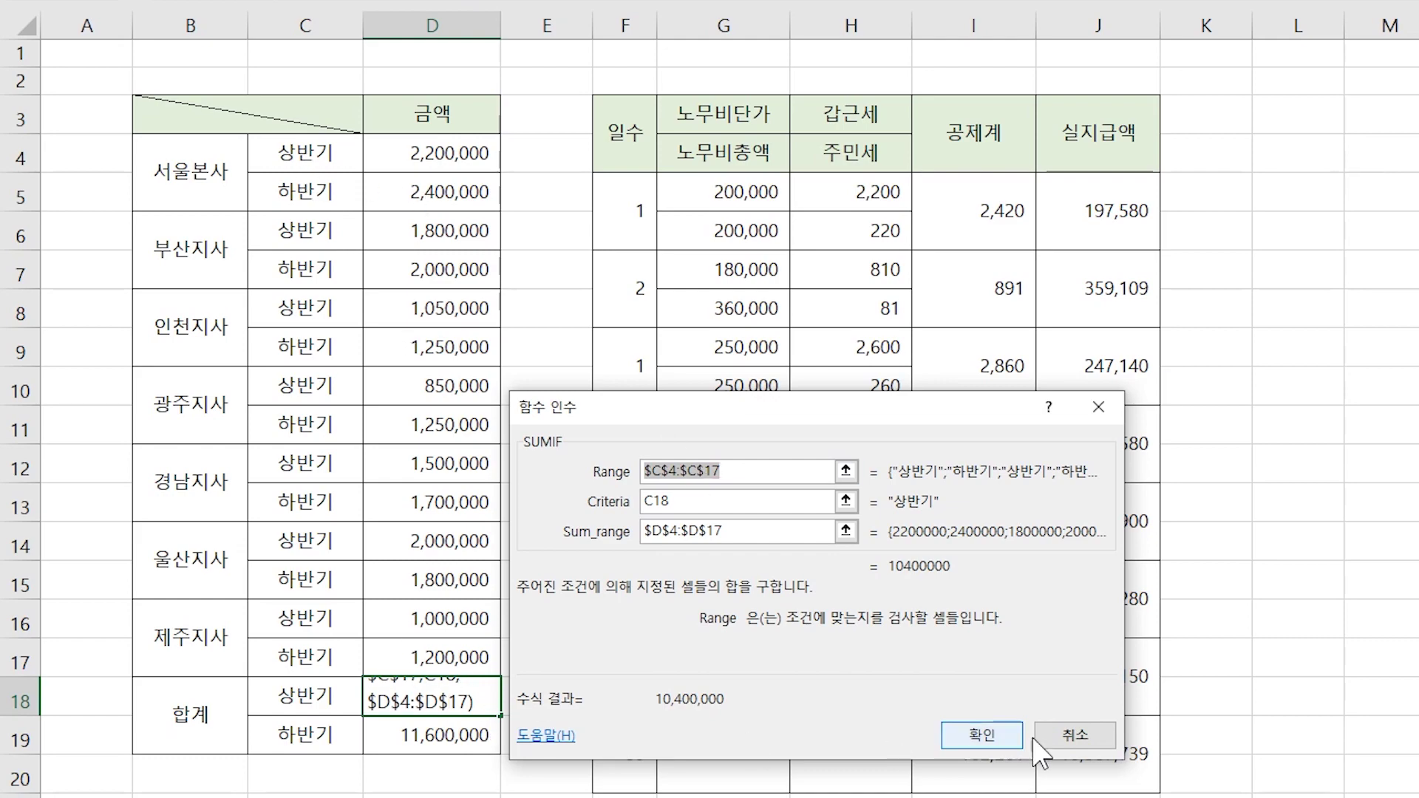
{"action": "left_click", "coordinate": [1056, 741]}
{"action": "left_click", "coordinate": [994, 439]}
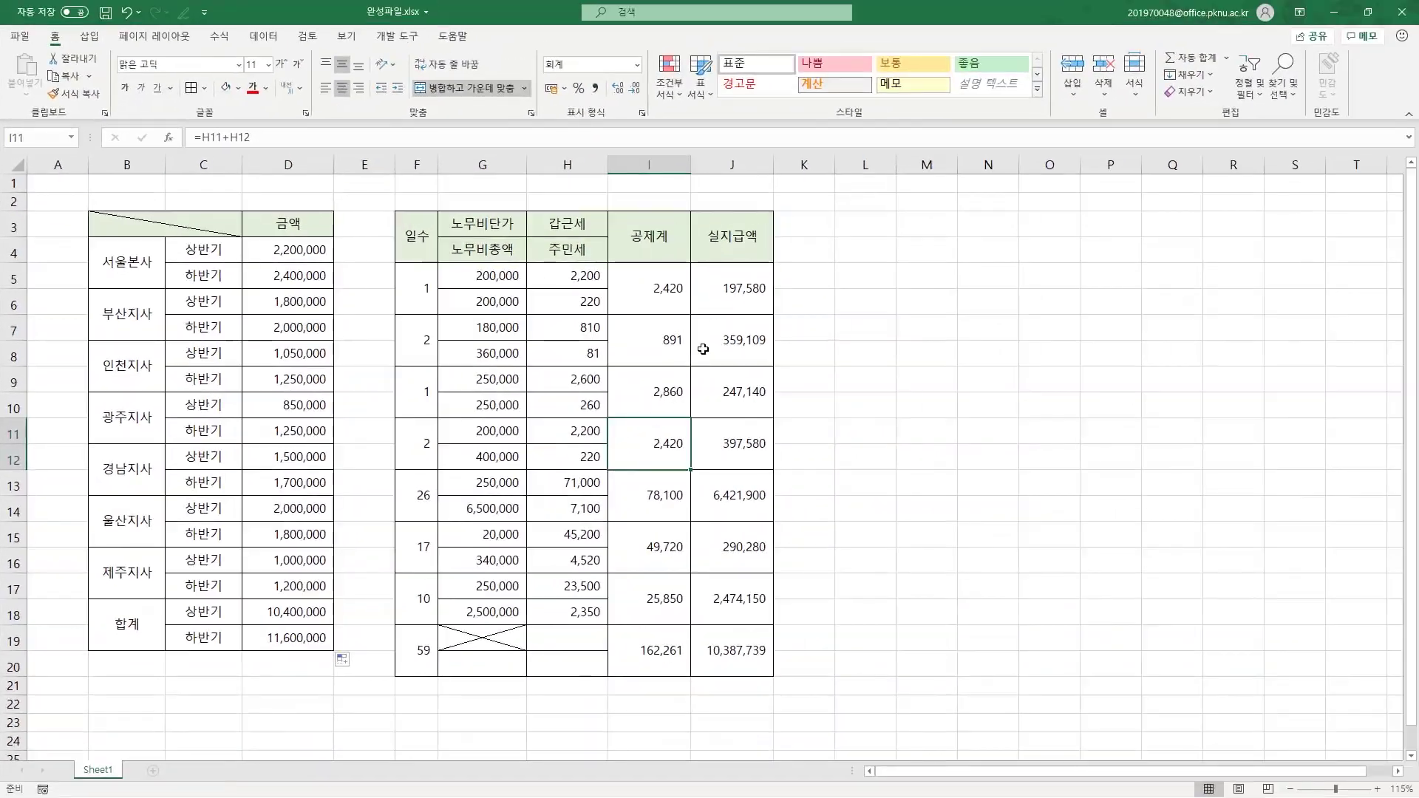
Examine the empty total cells H19 and H20 in the second table against the tax amounts above them.
{"action": "left_click", "coordinate": [572, 640]}
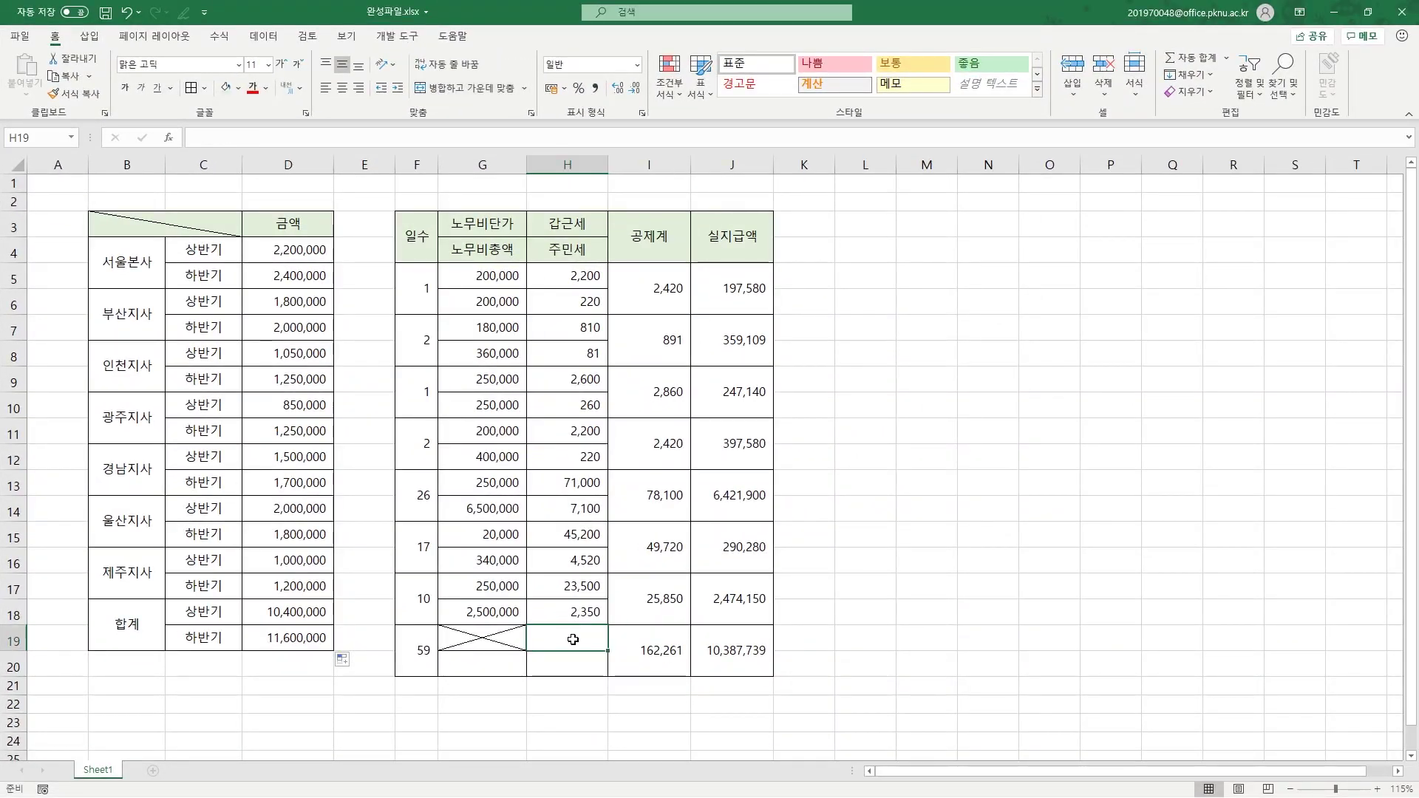
{"action": "left_click", "coordinate": [577, 281]}
{"action": "left_click", "coordinate": [569, 640]}
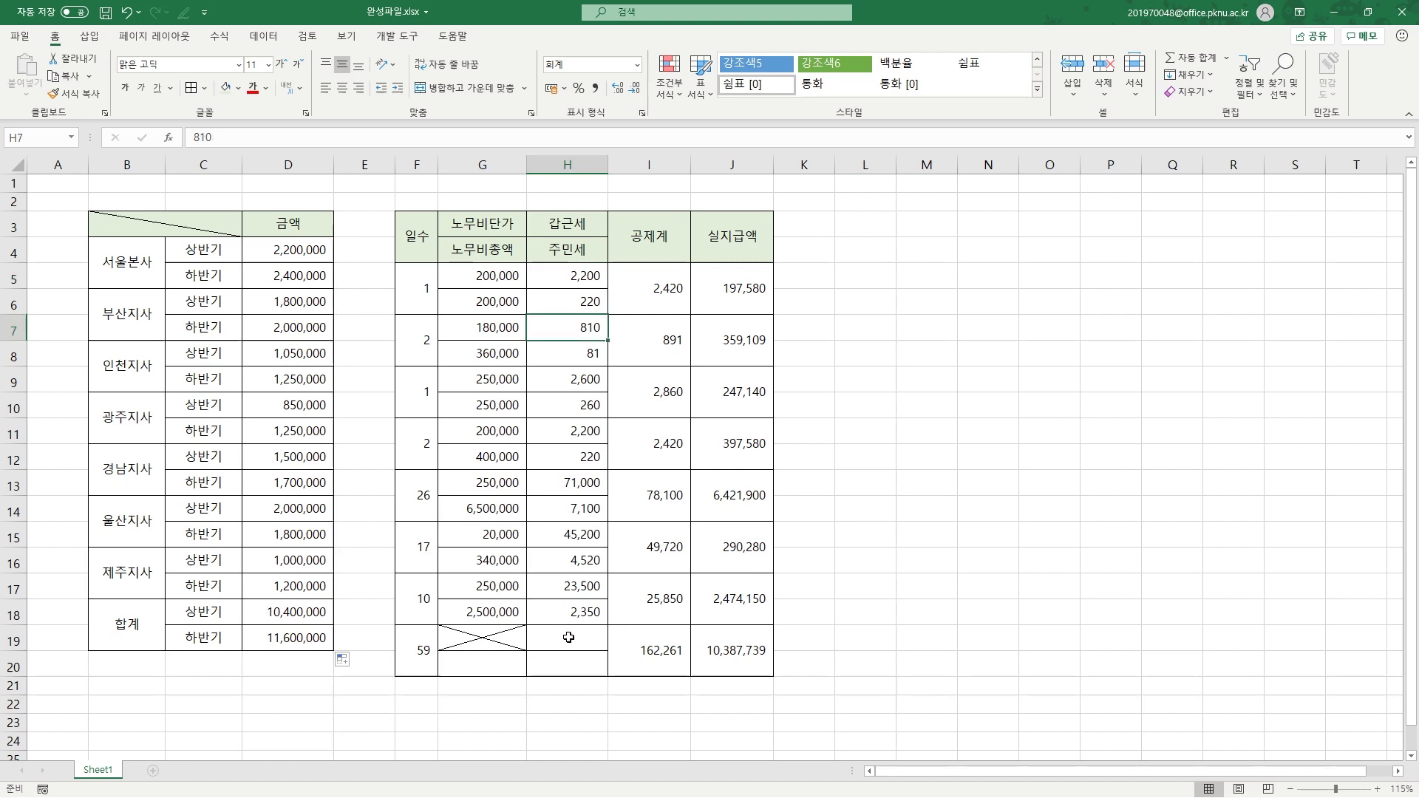
{"action": "left_click", "coordinate": [570, 672]}
{"action": "left_click", "coordinate": [568, 636]}
{"action": "left_click", "coordinate": [573, 671]}
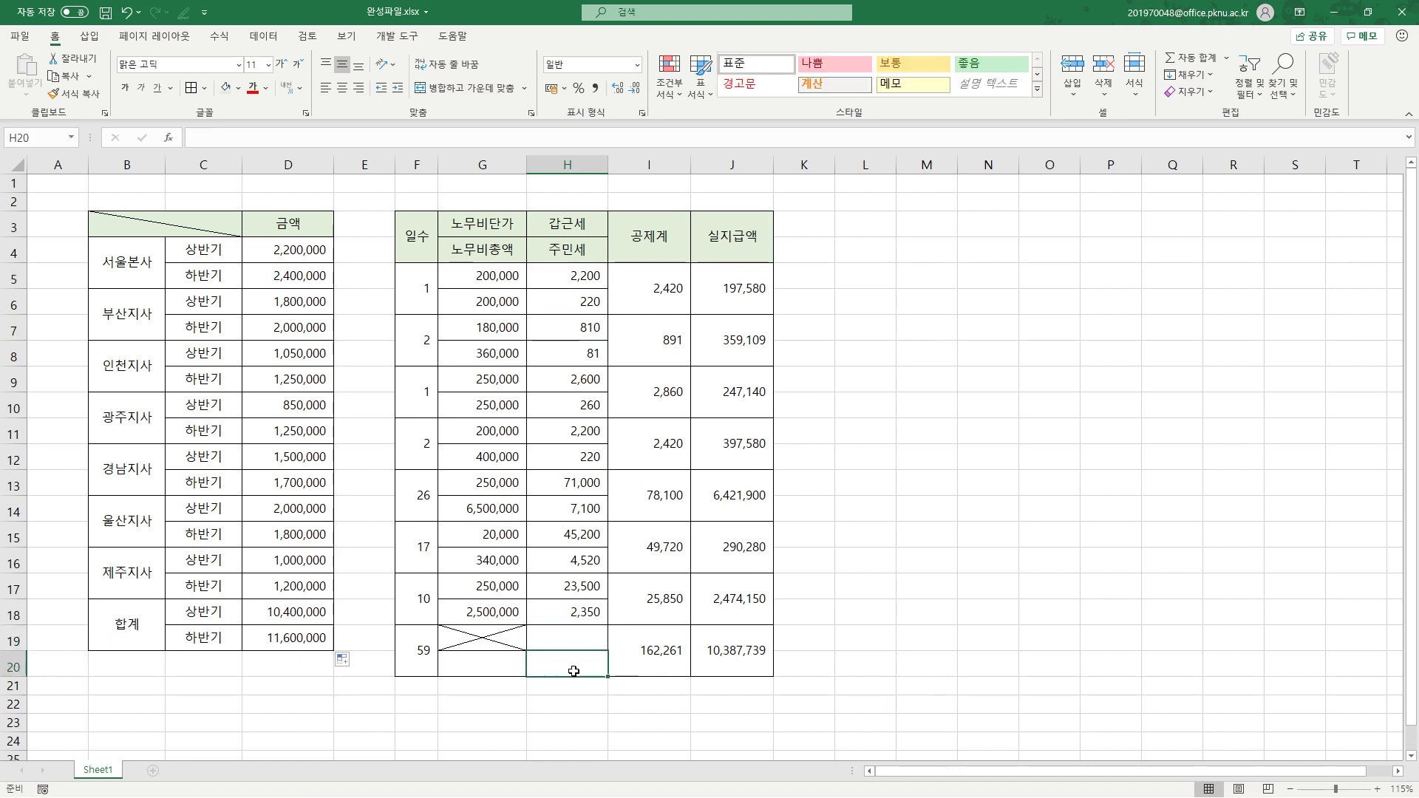
{"action": "left_click", "coordinate": [570, 637]}
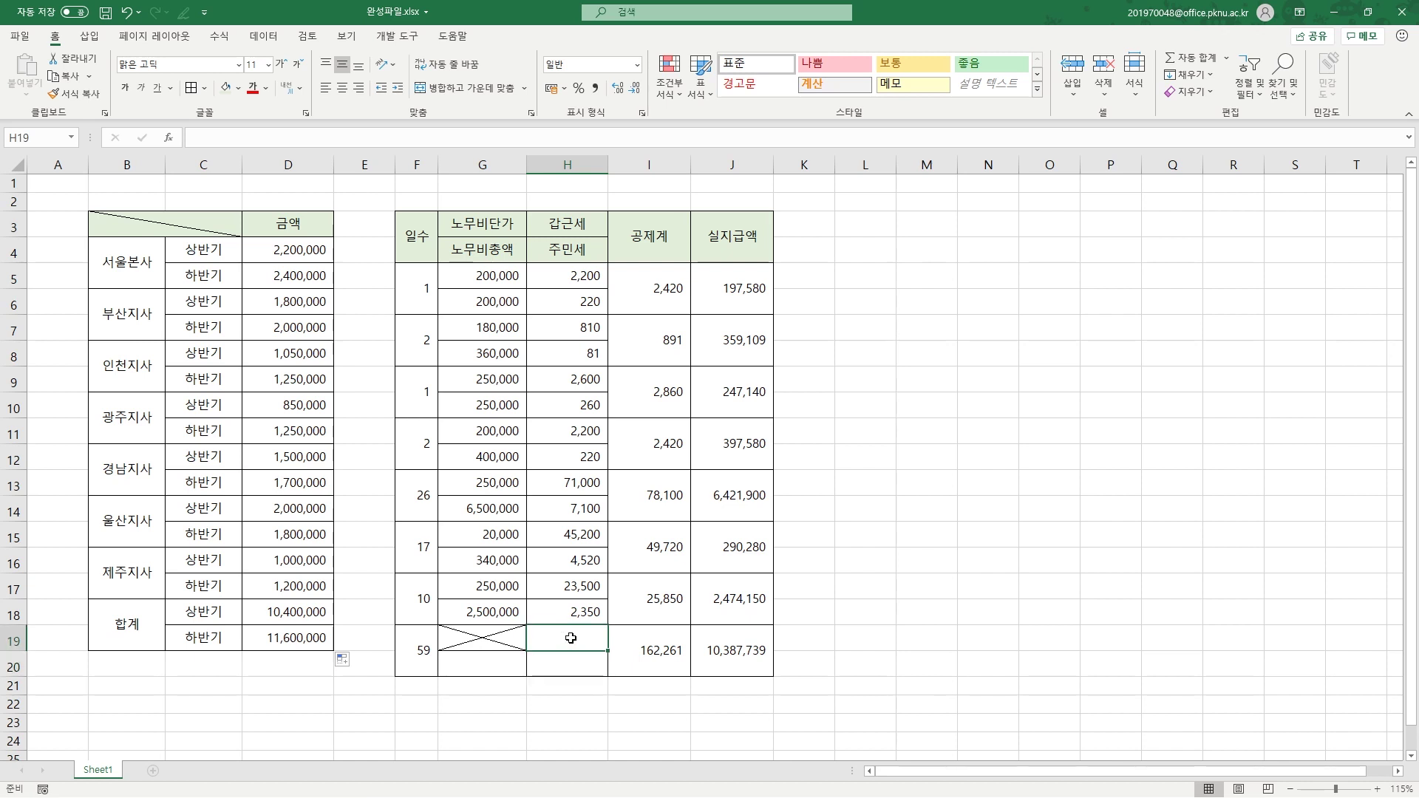
Examine how the 갑근세 and 주민세 headers in H3:H4 correspond to the alternating amounts in H5 and H6.
{"action": "left_click", "coordinate": [582, 277]}
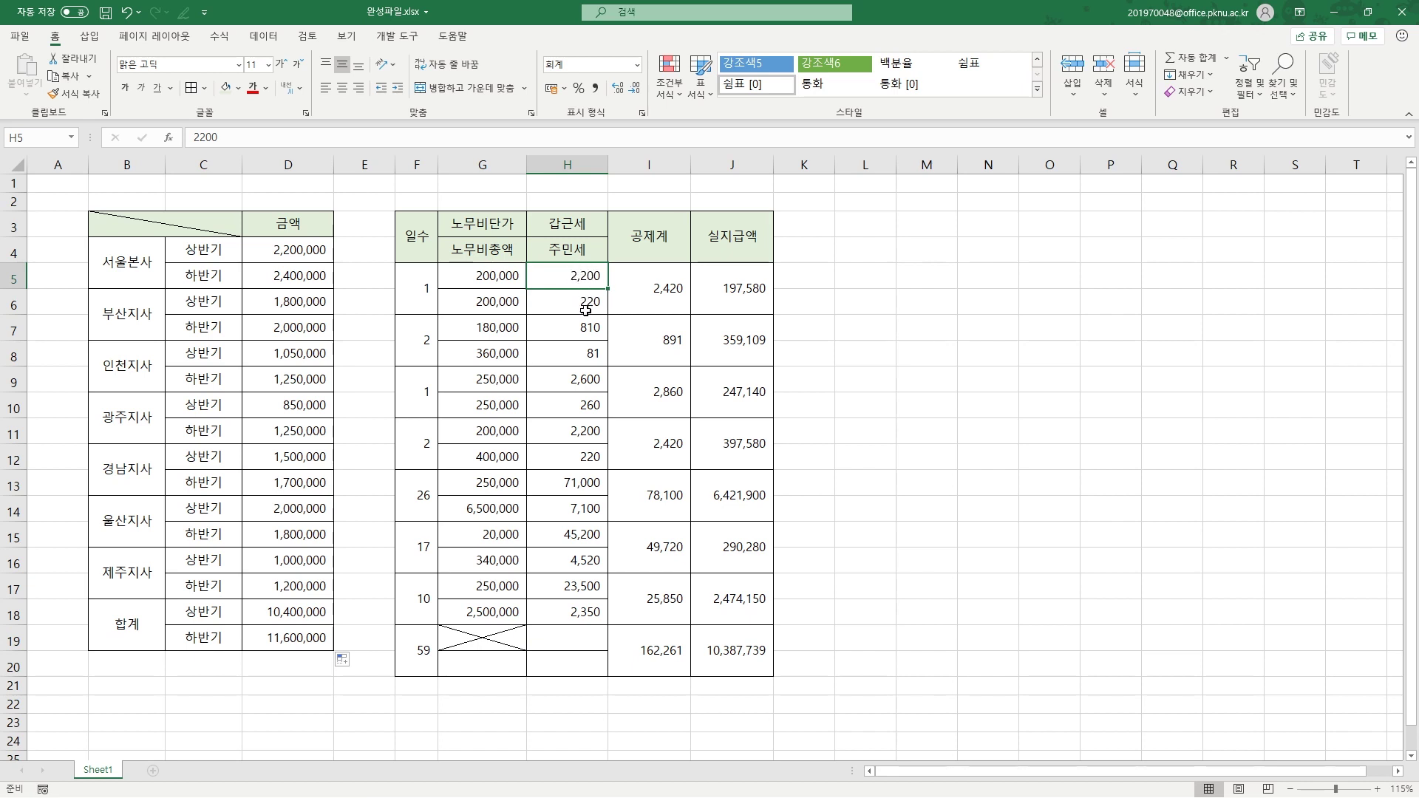
{"action": "left_click", "coordinate": [581, 298]}
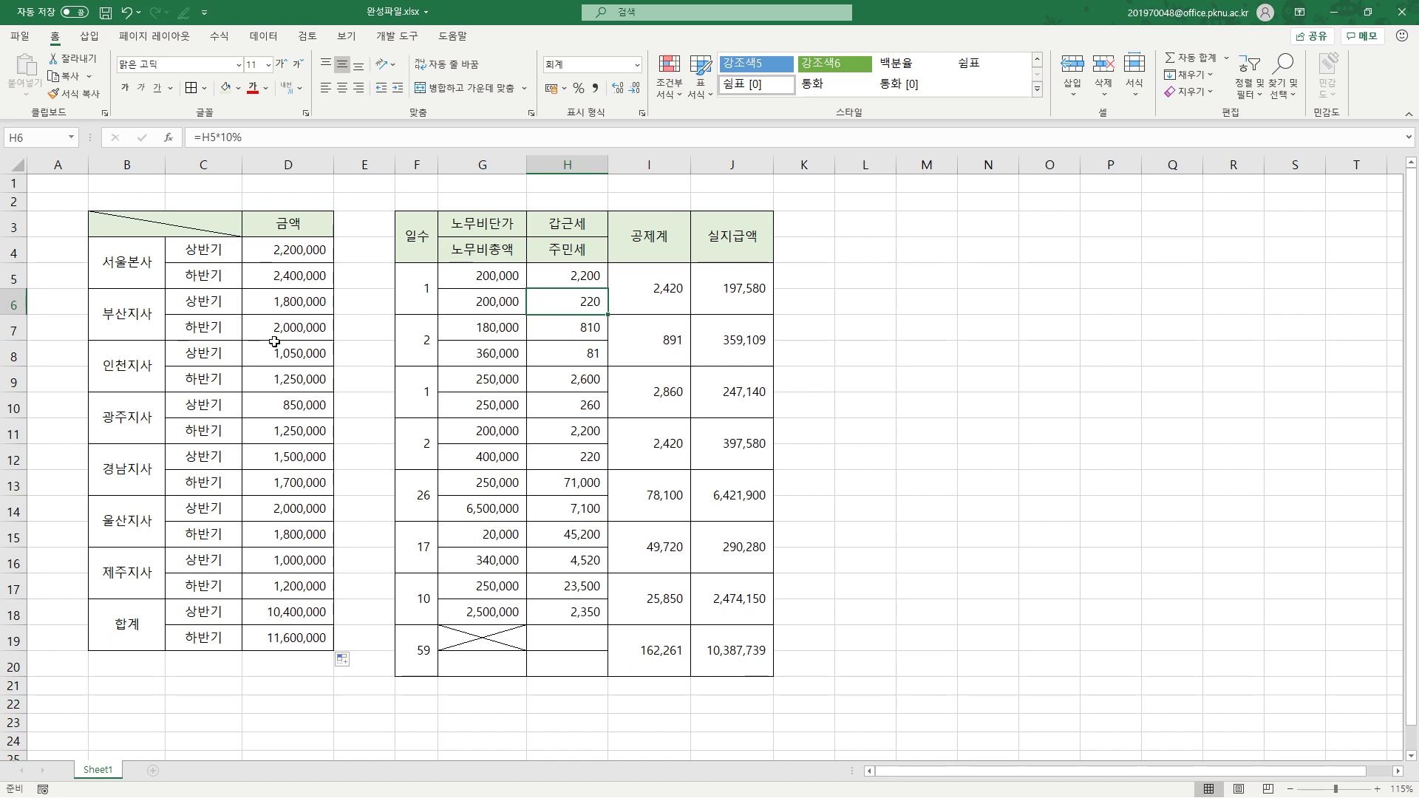
{"action": "left_click", "coordinate": [569, 233]}
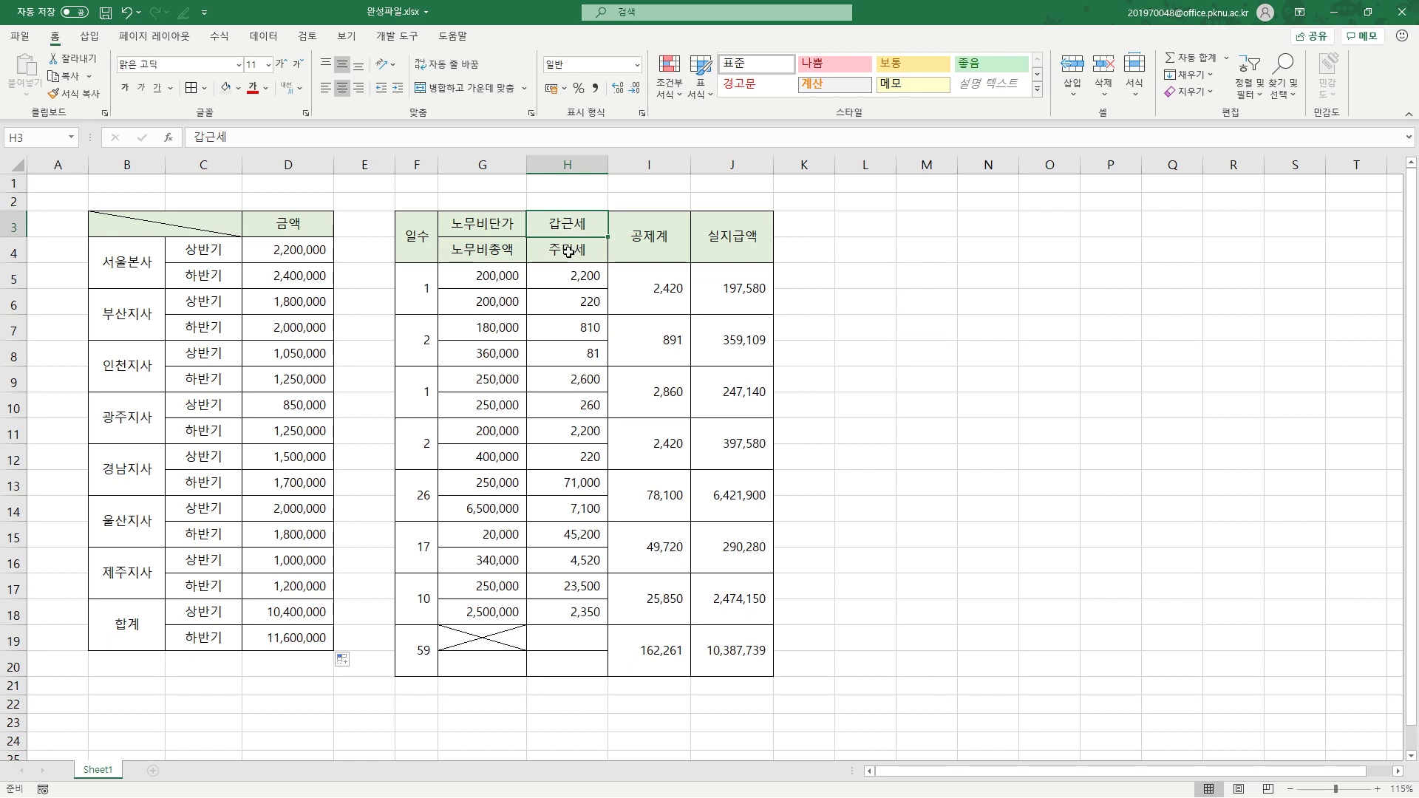
{"action": "left_click", "coordinate": [574, 255]}
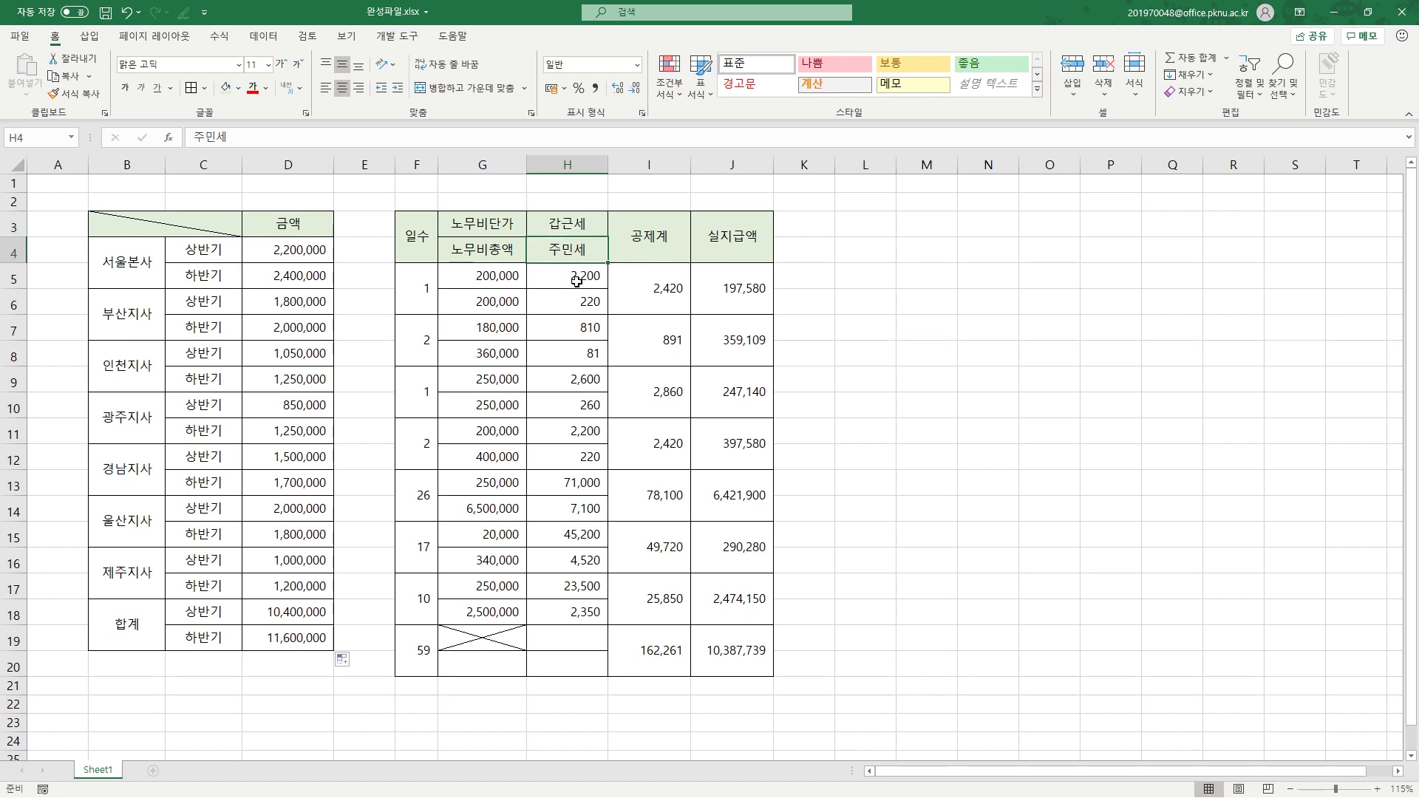
{"action": "left_click", "coordinate": [576, 279]}
{"action": "left_click", "coordinate": [583, 228]}
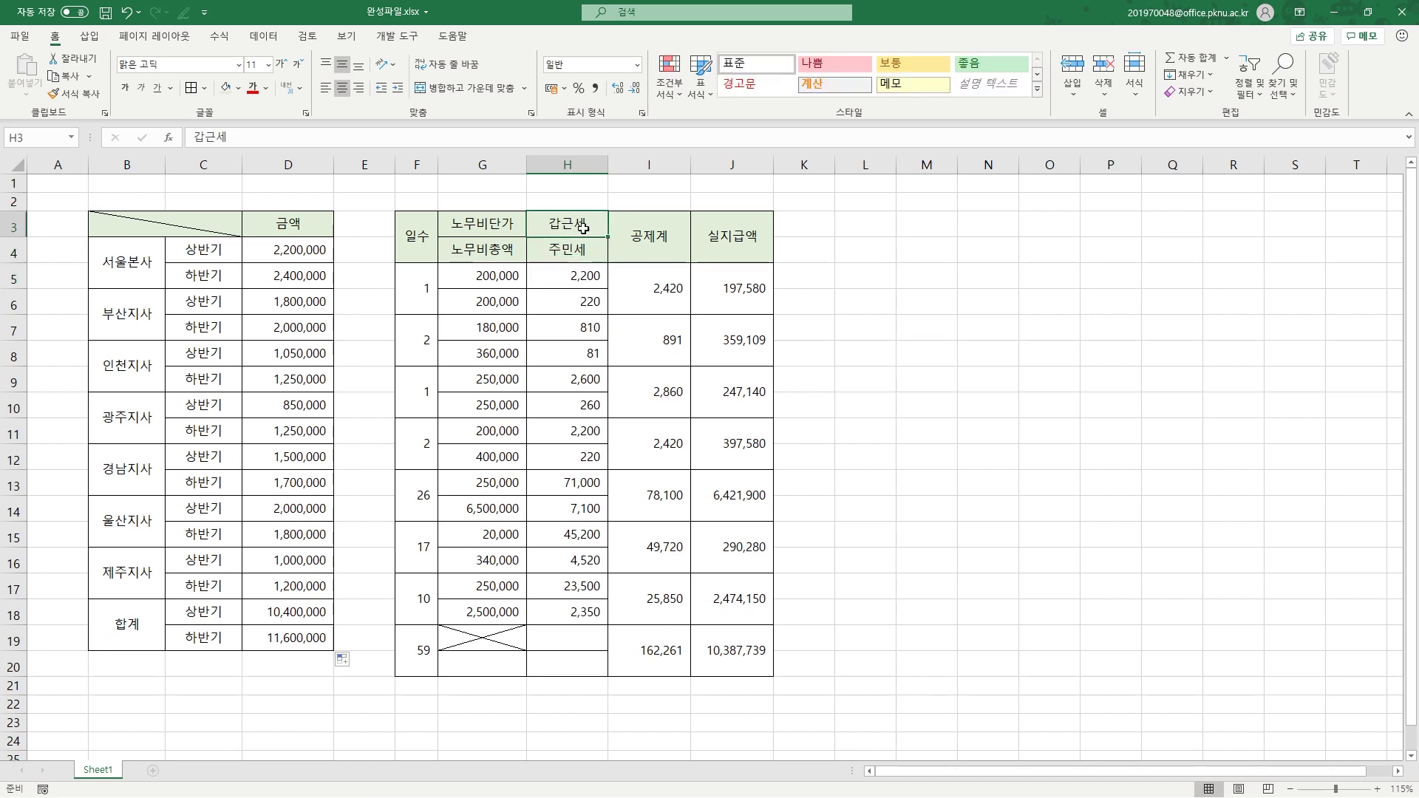
{"action": "left_click", "coordinate": [581, 278]}
{"action": "left_click", "coordinate": [590, 307]}
{"action": "left_click", "coordinate": [571, 257]}
{"action": "left_click", "coordinate": [581, 305]}
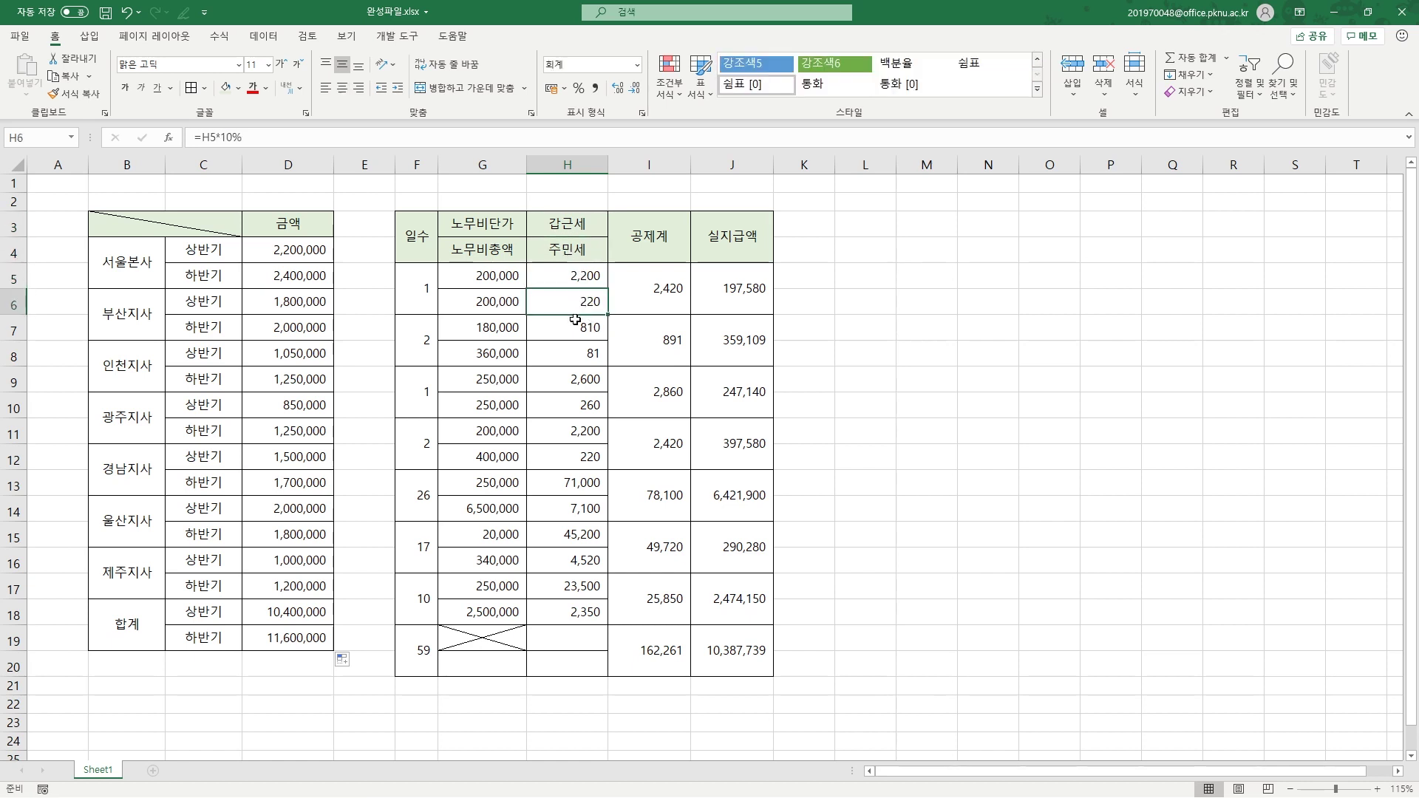
{"action": "left_click", "coordinate": [582, 281]}
{"action": "left_click", "coordinate": [592, 309]}
Examine the alternating labor cost rows in G5:G8 and the tax rows H5:H18 that feed totals H19 and H20.
{"action": "left_click", "coordinate": [508, 277]}
{"action": "left_click", "coordinate": [510, 310]}
{"action": "left_click", "coordinate": [521, 336]}
{"action": "left_click", "coordinate": [507, 360]}
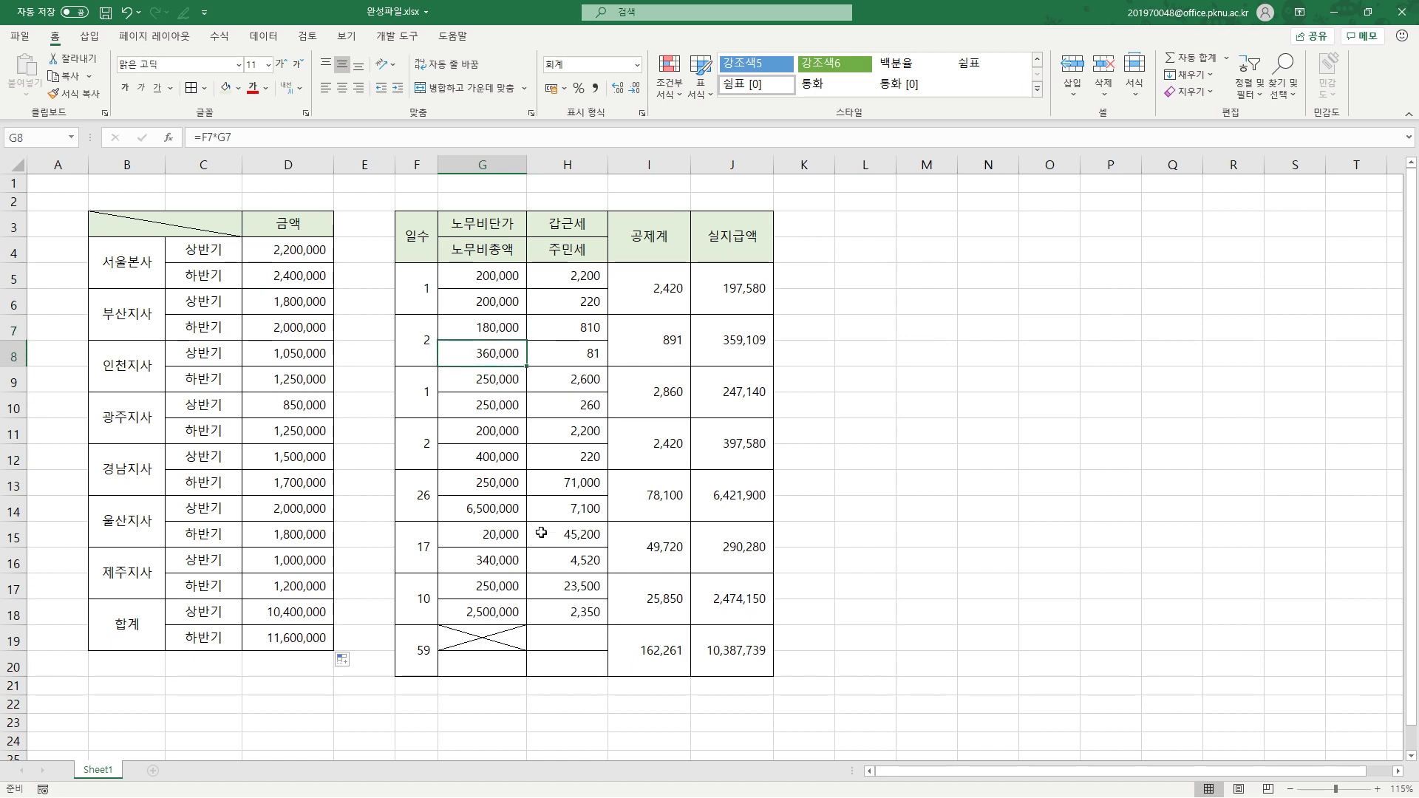
{"action": "left_click", "coordinate": [570, 285]}
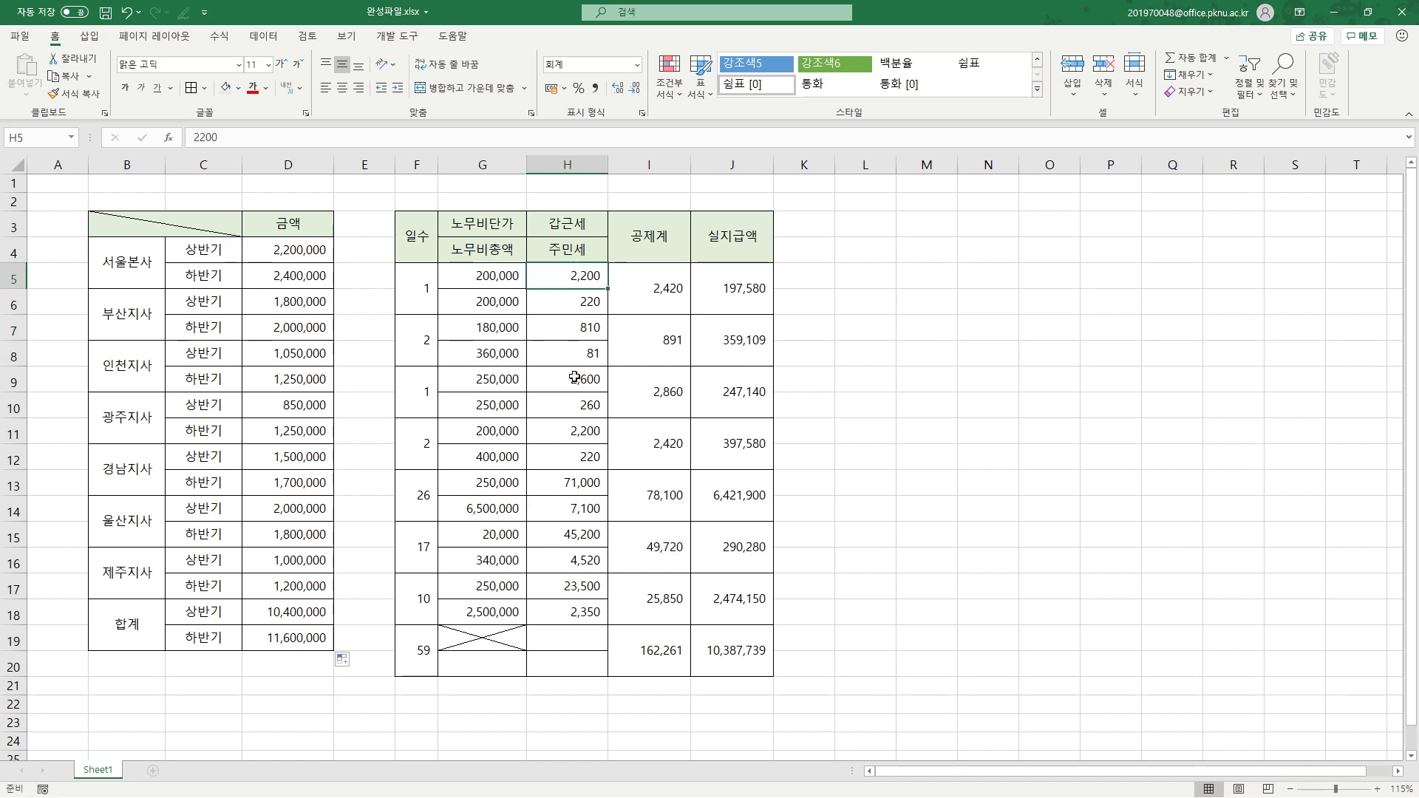
{"action": "left_click", "coordinate": [577, 616]}
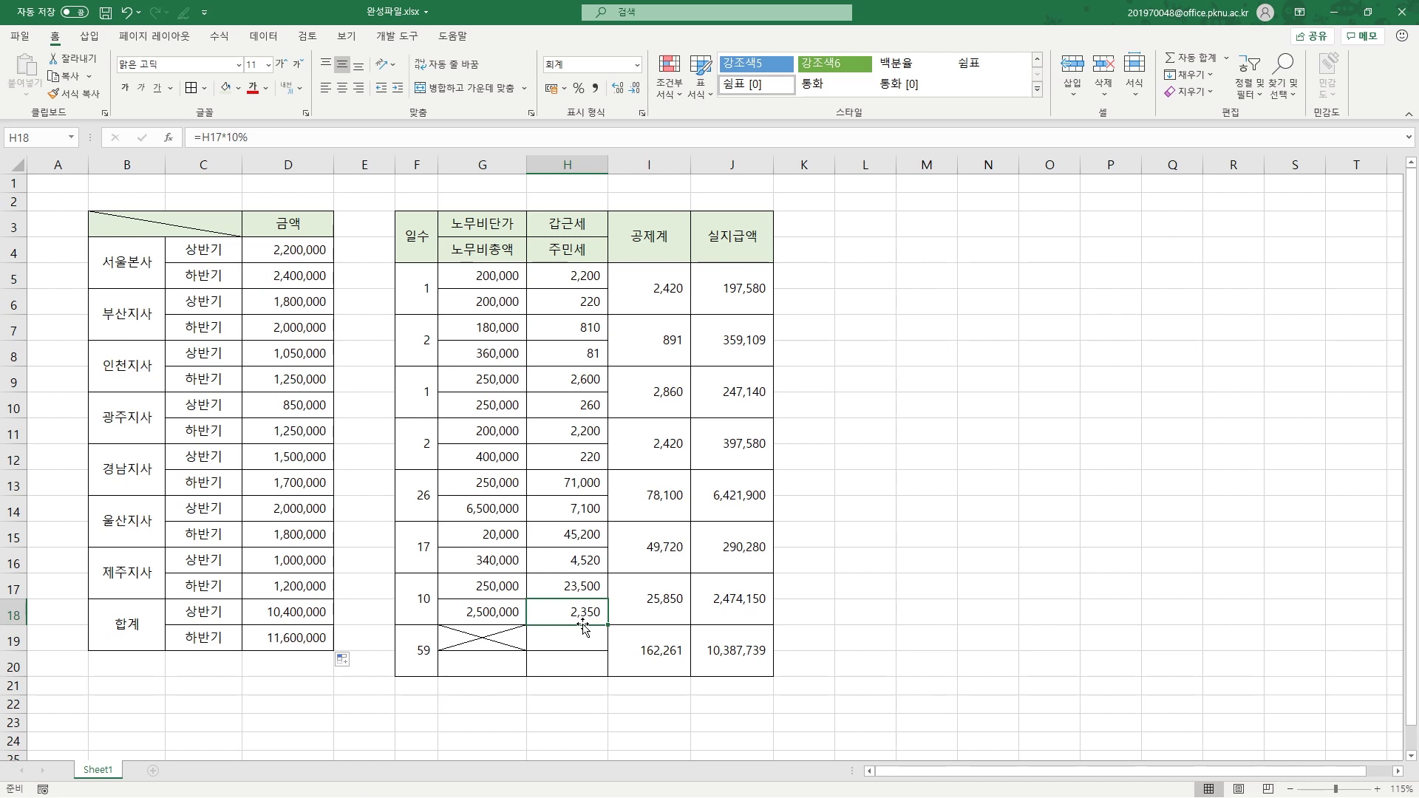
{"action": "left_click", "coordinate": [589, 636]}
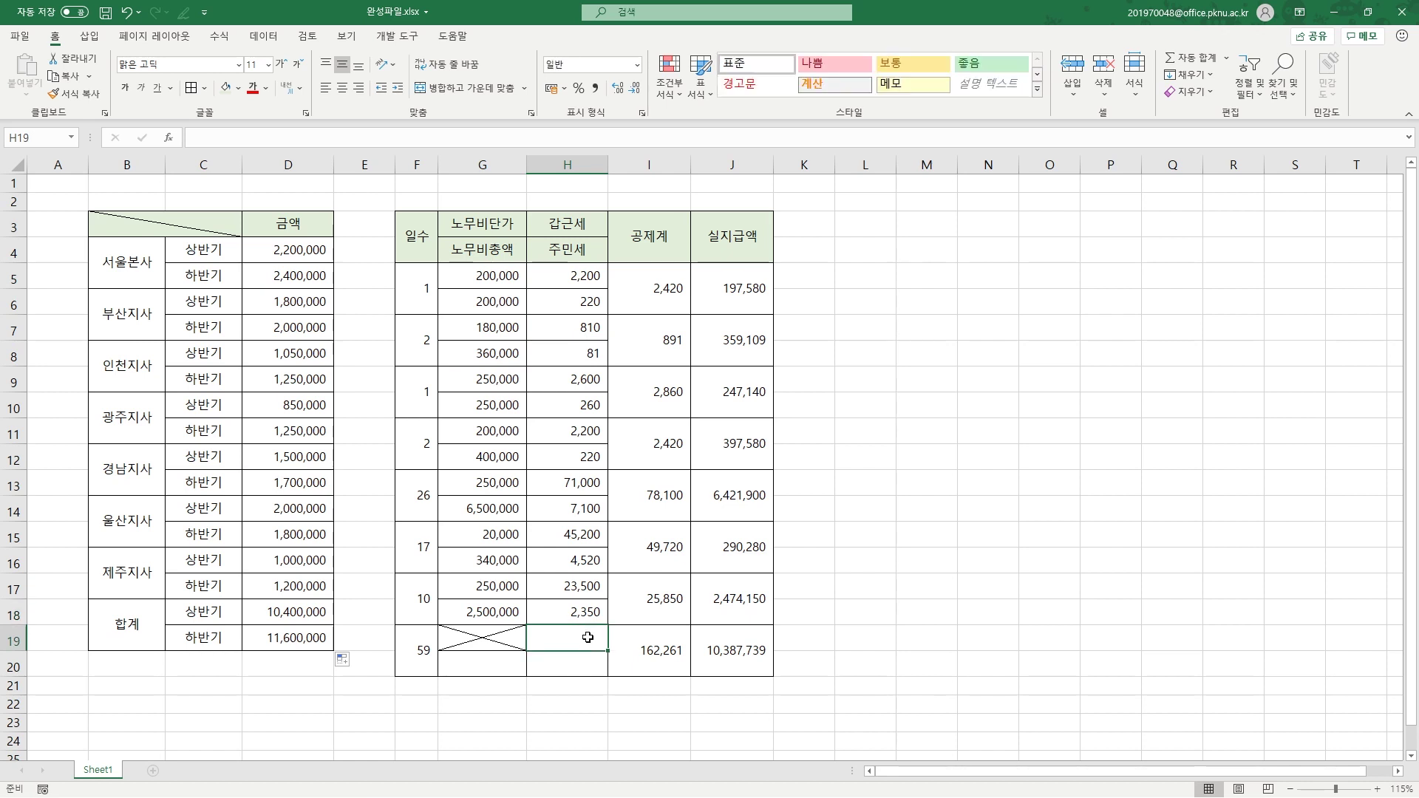
{"action": "left_click", "coordinate": [584, 667]}
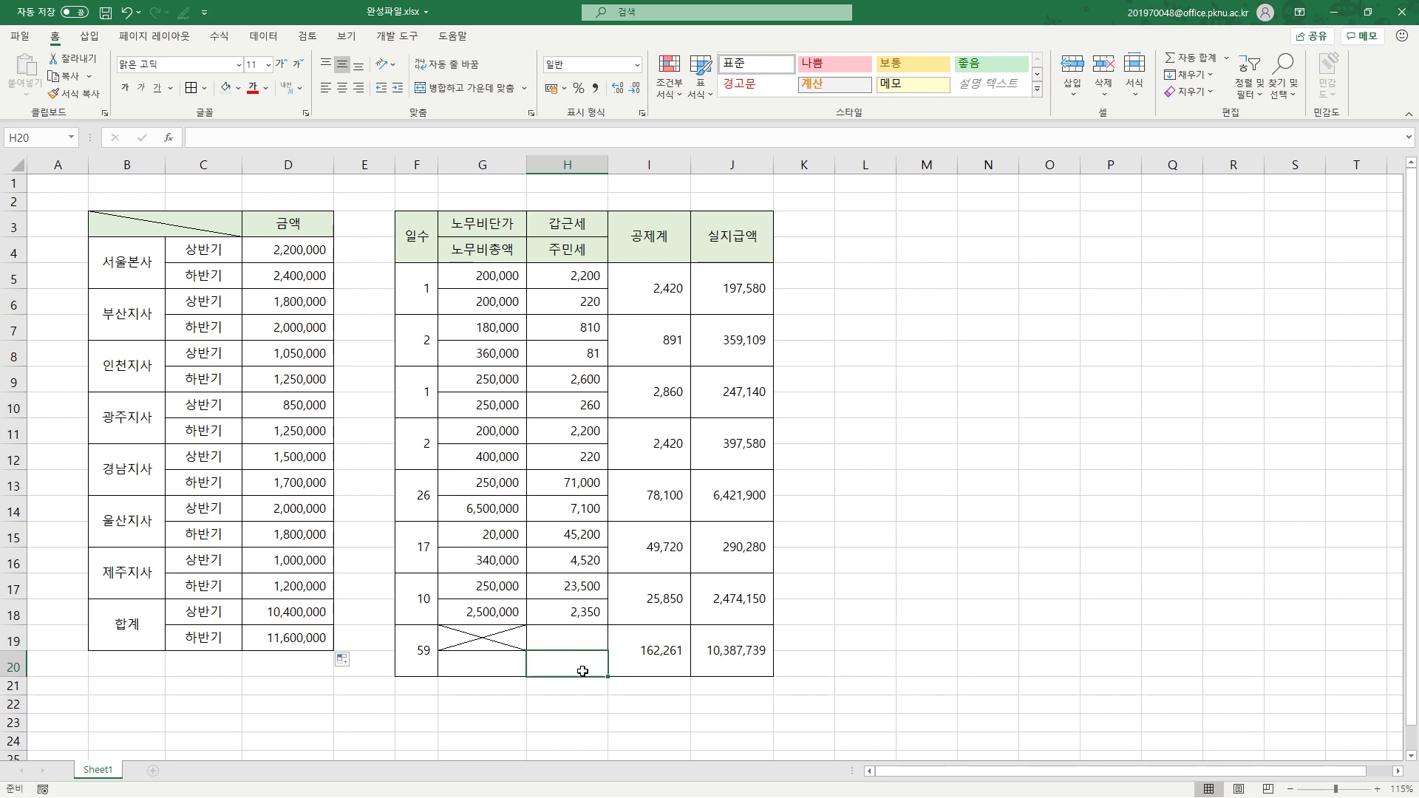
{"action": "left_click", "coordinate": [573, 640]}
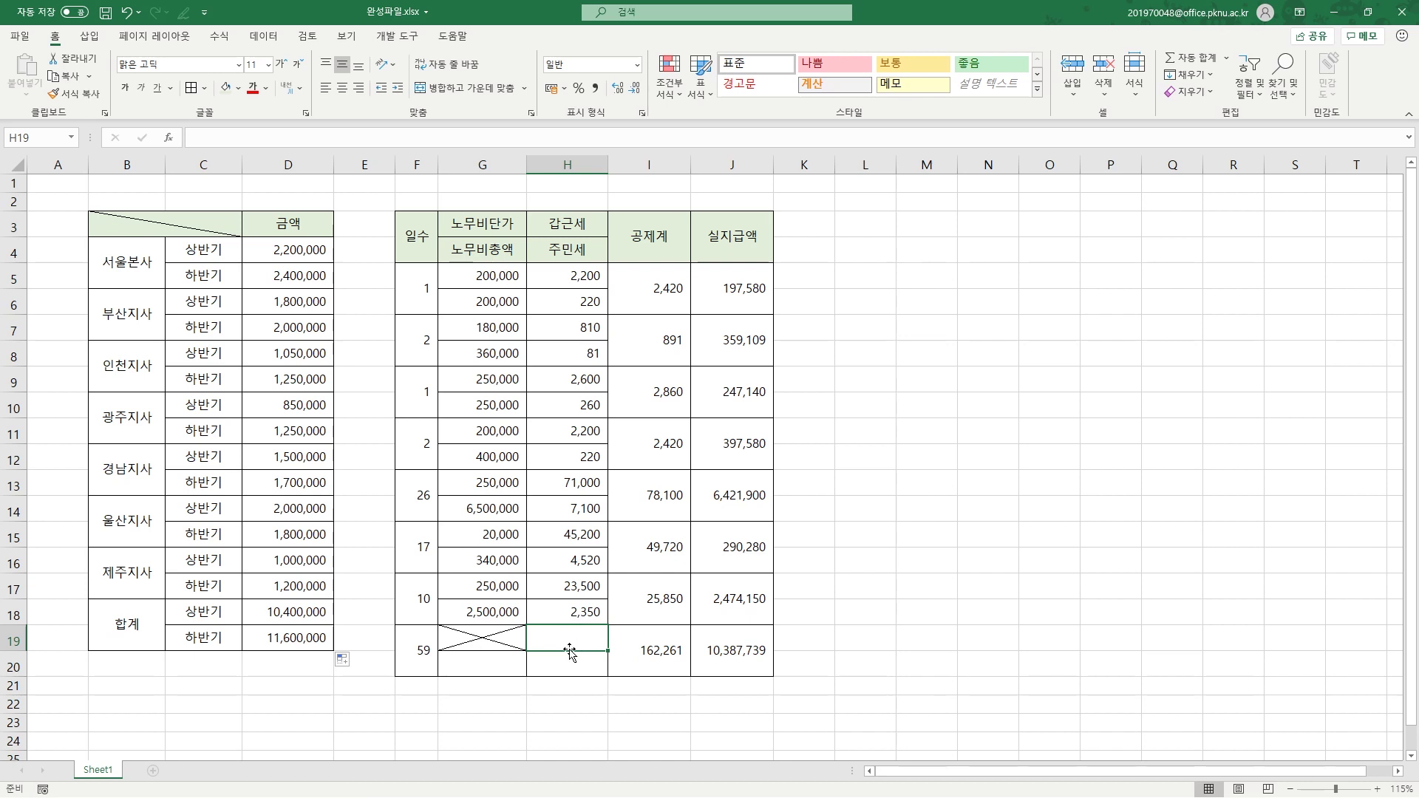
{"action": "type", "text": "="}
{"action": "left_click", "coordinate": [582, 280]}
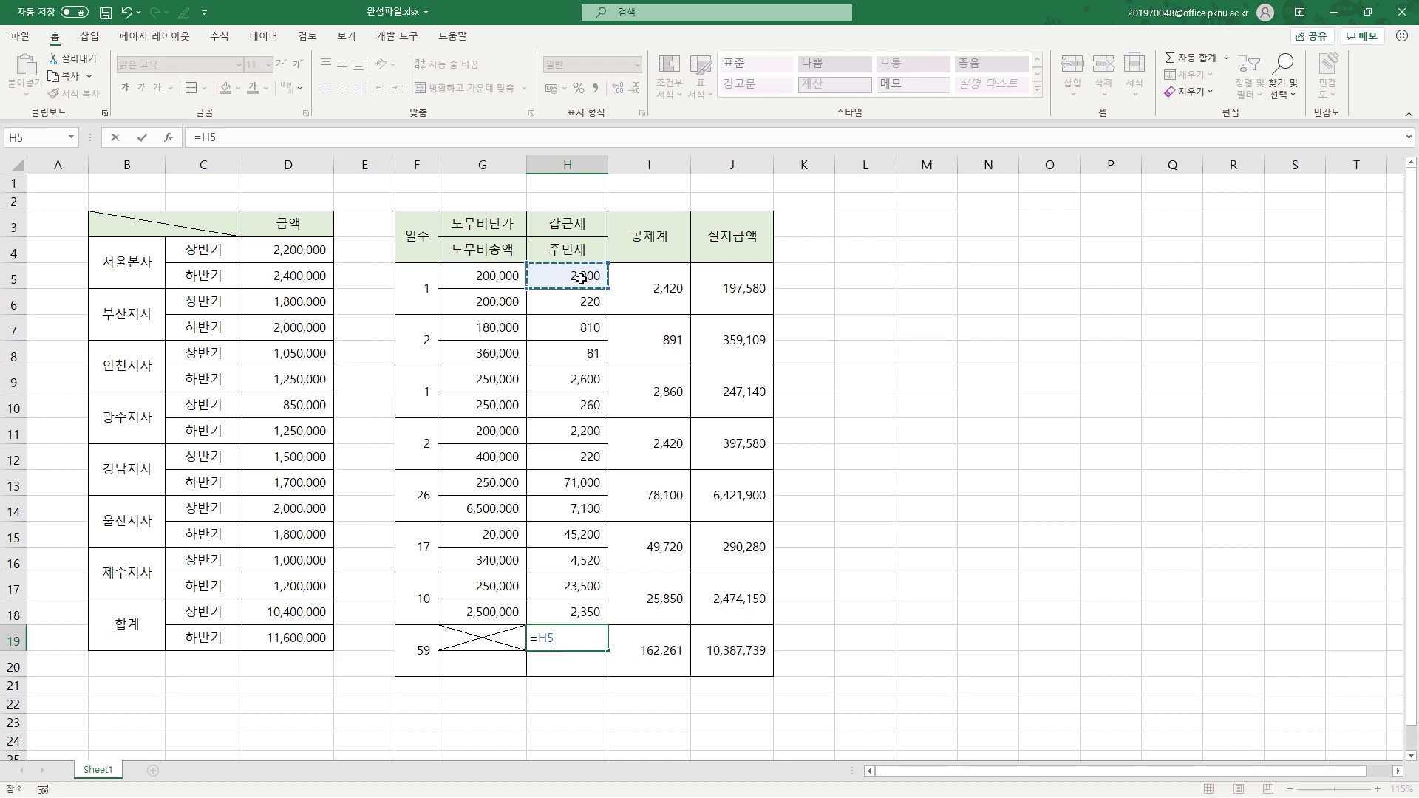
{"action": "type", "text": "+"}
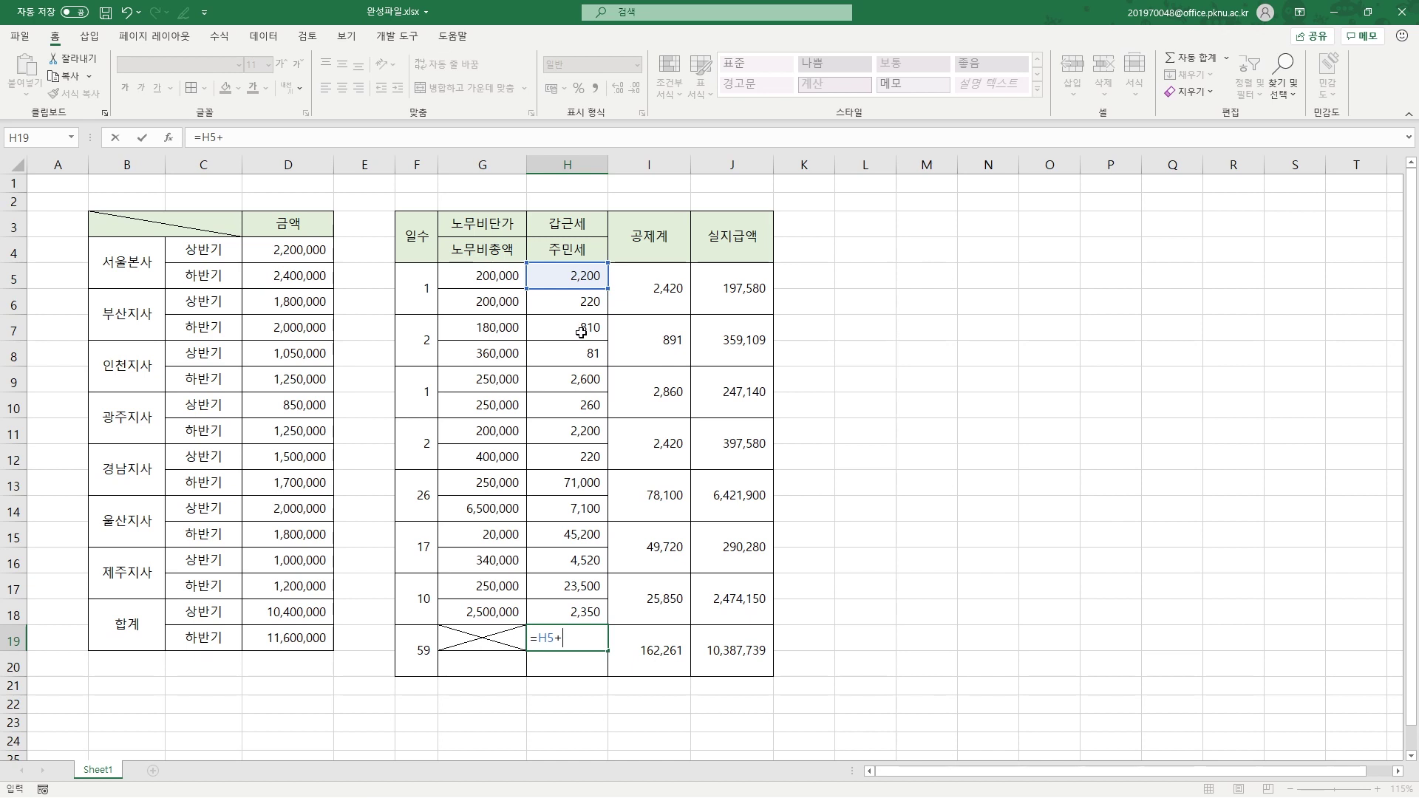
{"action": "left_click", "coordinate": [581, 333]}
{"action": "type", "text": "+"}
{"action": "left_click", "coordinate": [588, 381]}
{"action": "type", "text": "+"}
{"action": "left_click", "coordinate": [588, 434]}
{"action": "type", "text": "+"}
{"action": "left_click", "coordinate": [585, 482]}
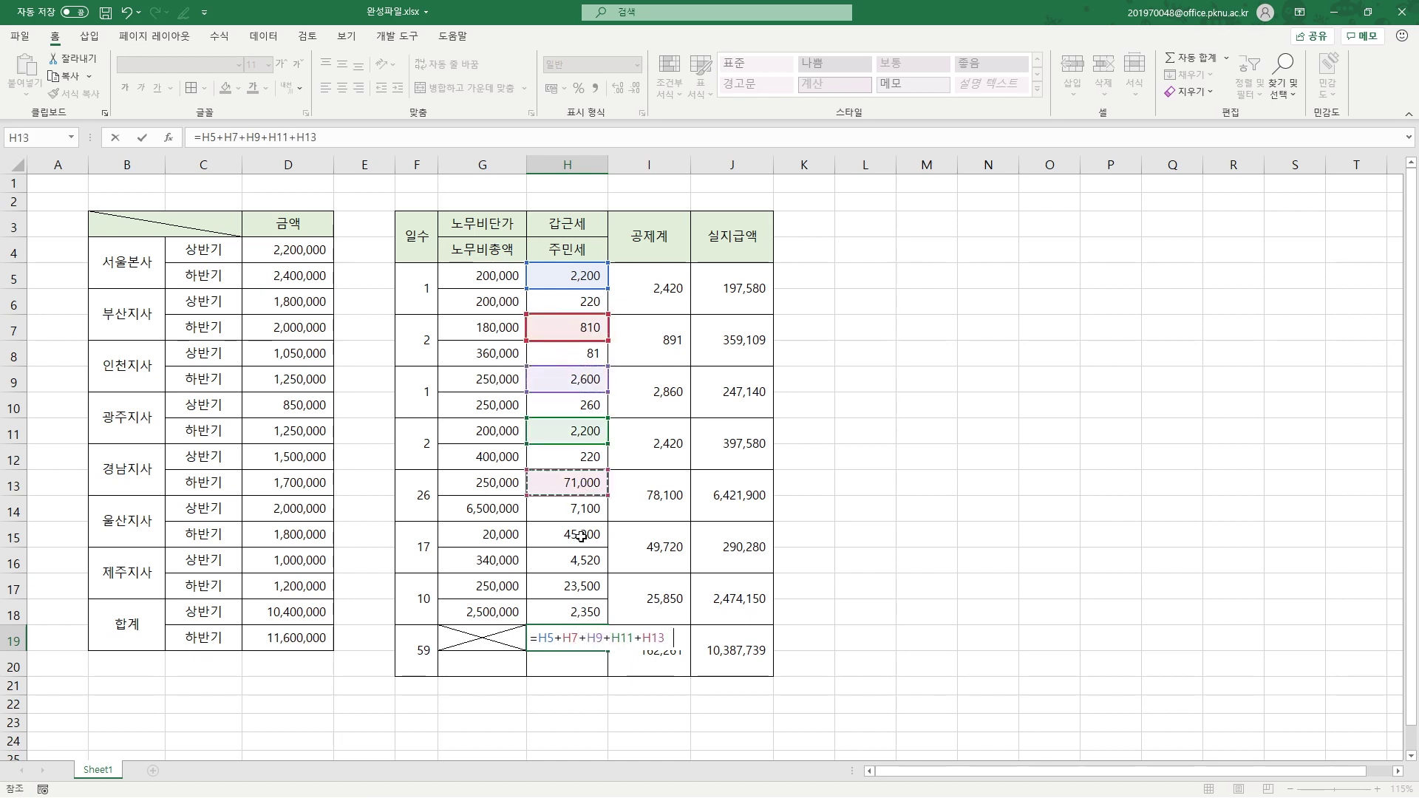
{"action": "type", "text": "+"}
{"action": "left_click", "coordinate": [580, 537]}
{"action": "type", "text": "+"}
{"action": "left_click", "coordinate": [574, 588]}
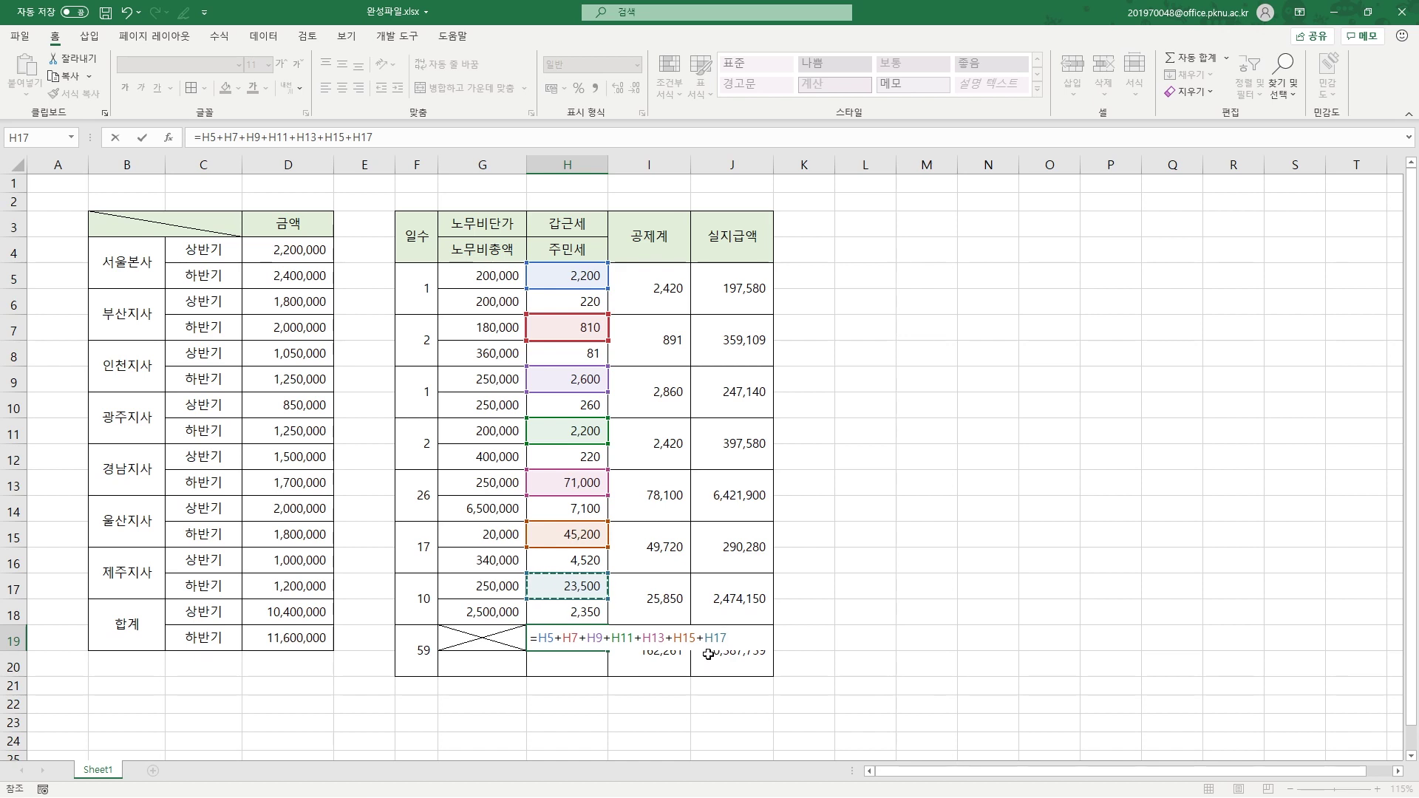
{"action": "key", "text": "Escape"}
Examine how the 갑근세 amounts sit in odd rows and the 주민세 amounts in even rows of column H.
{"action": "left_click", "coordinate": [543, 275]}
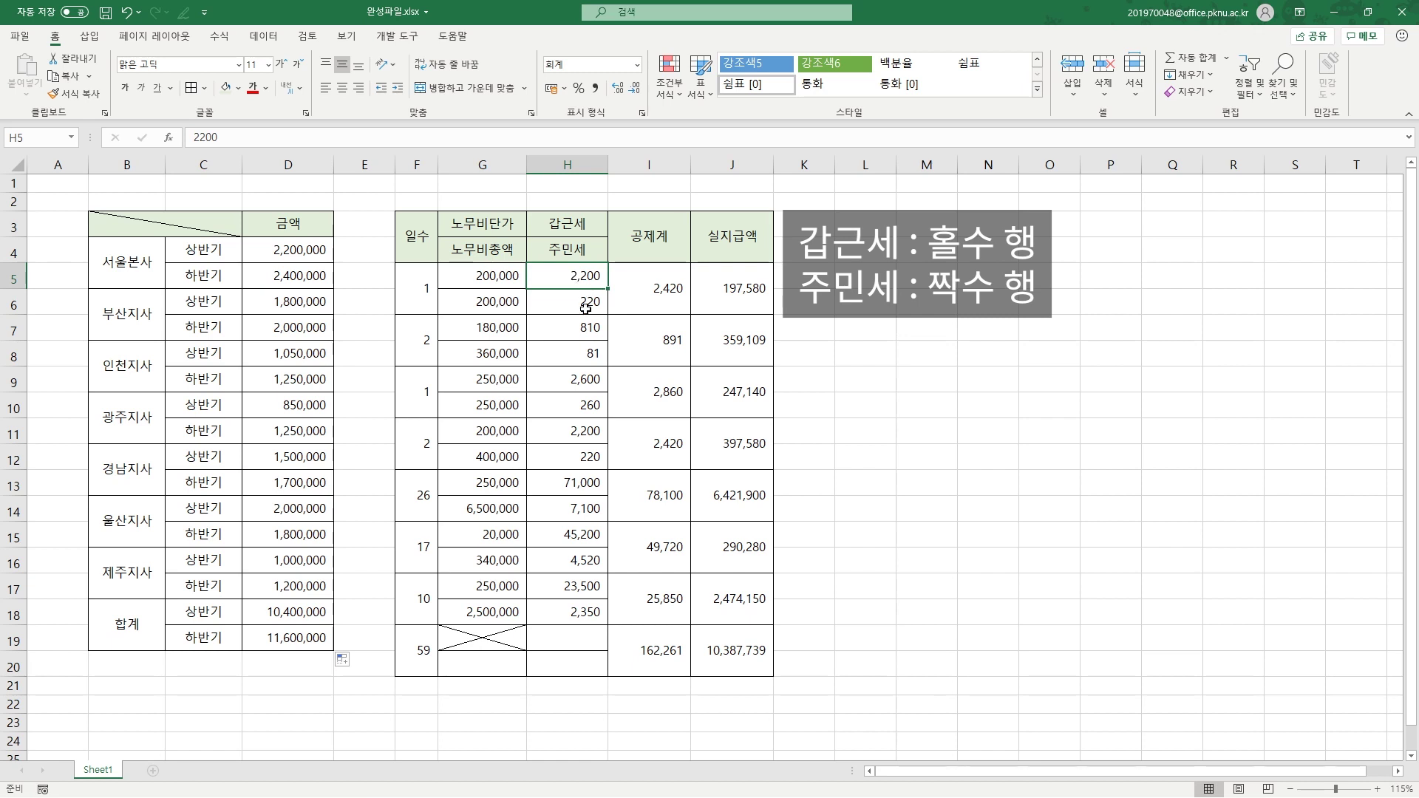
{"action": "left_click", "coordinate": [574, 330]}
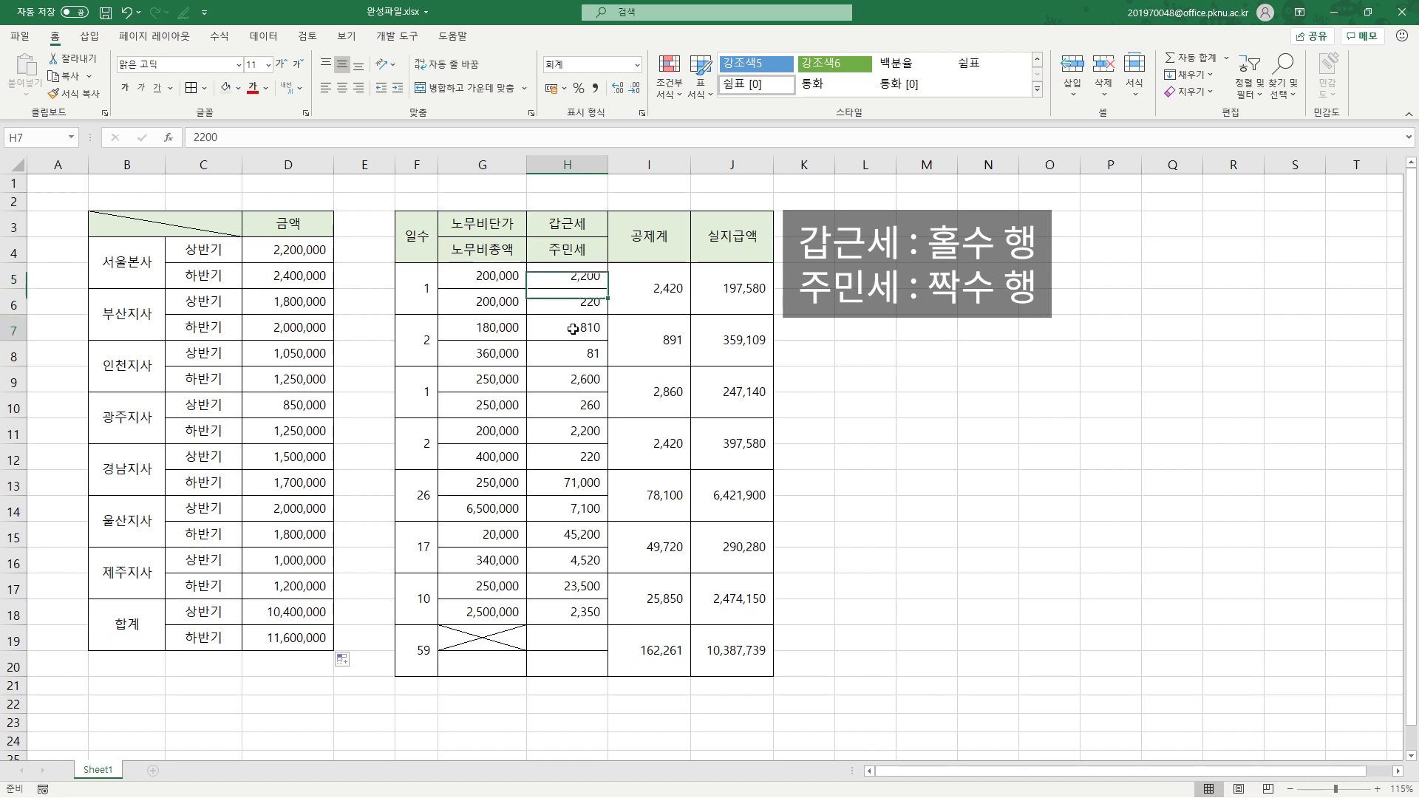
{"action": "left_click", "coordinate": [574, 379]}
{"action": "left_click", "coordinate": [575, 432]}
{"action": "left_click", "coordinate": [584, 300]}
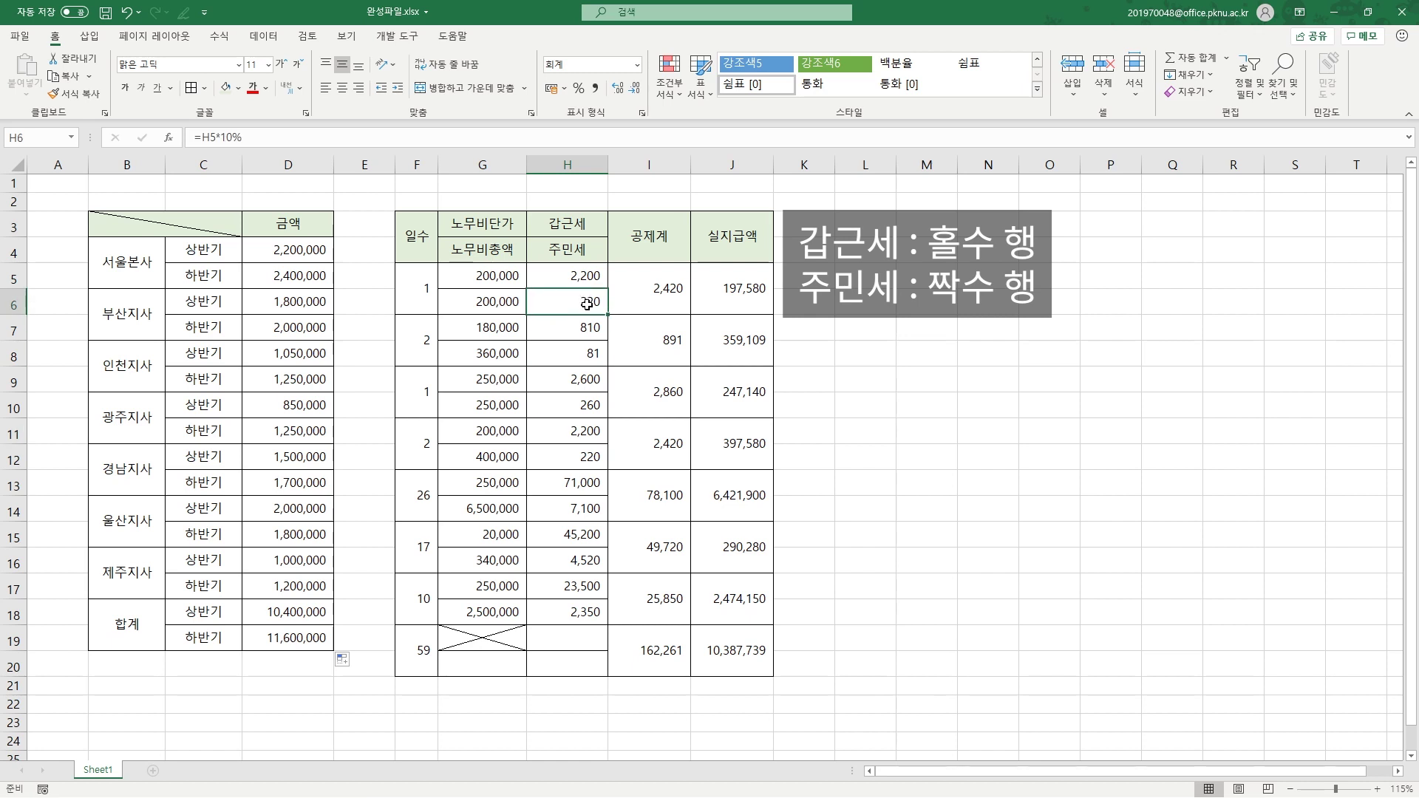
{"action": "left_click", "coordinate": [582, 358]}
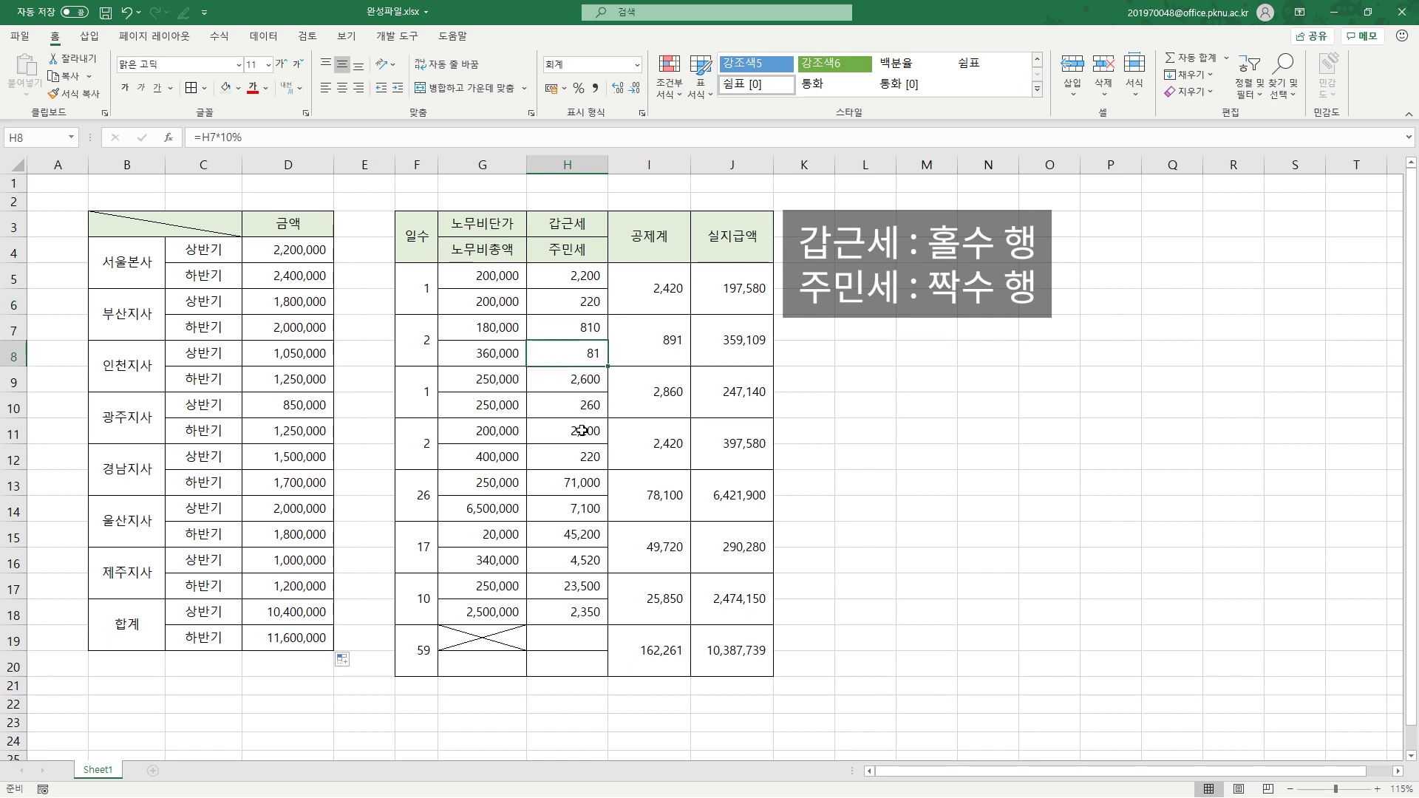
{"action": "left_click", "coordinate": [603, 274]}
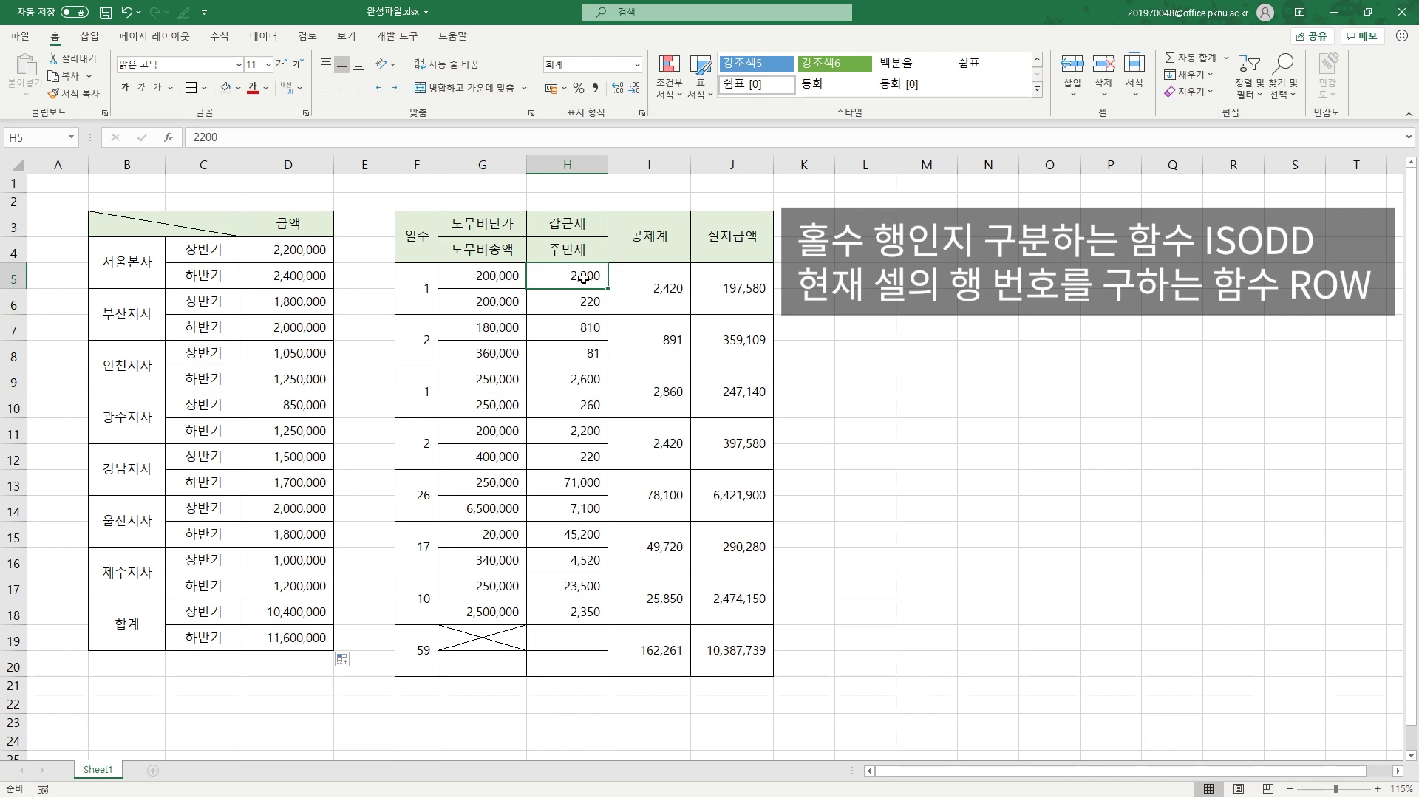
{"action": "left_click", "coordinate": [575, 639]}
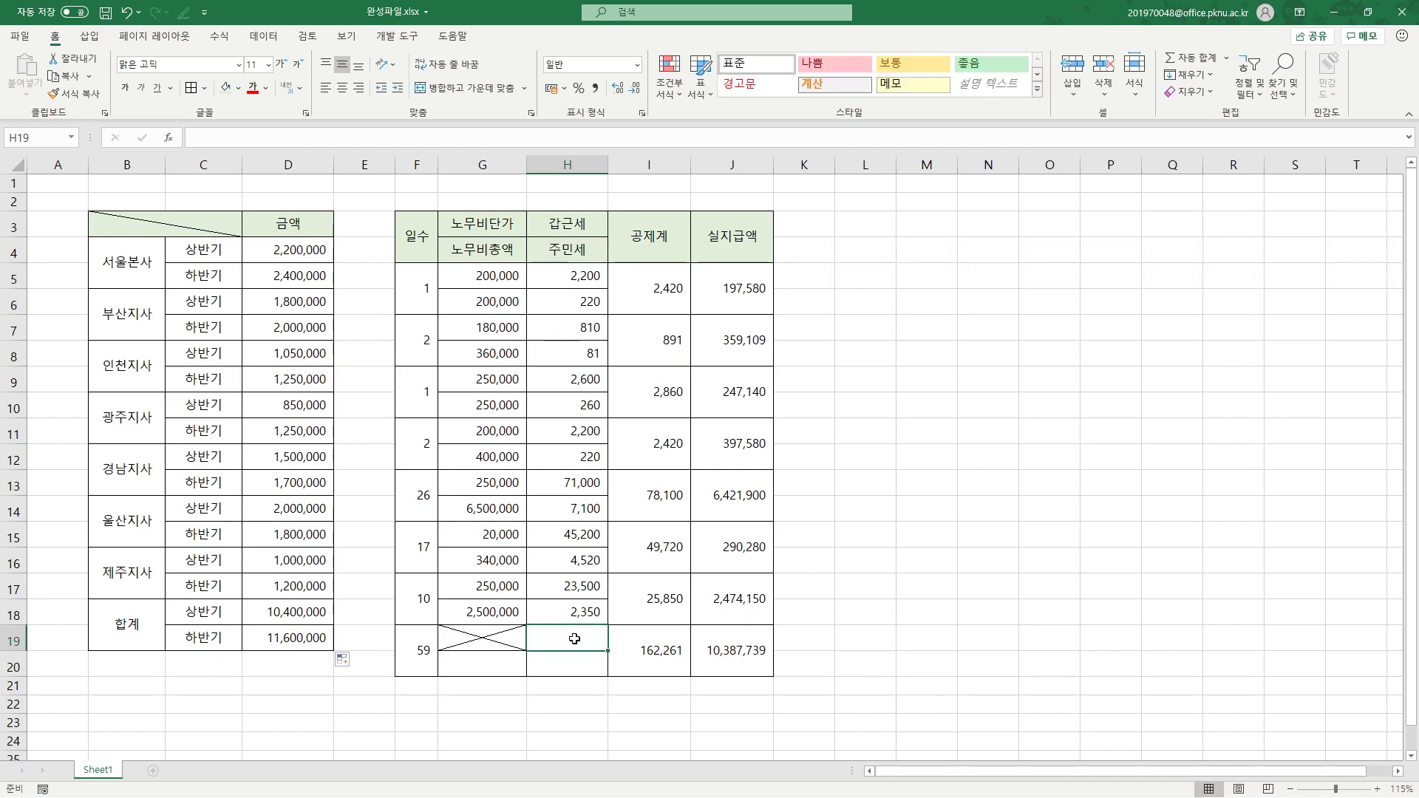
Enter =ROW() in the blank cell L5 to get that cell's own row number.
{"action": "left_click", "coordinate": [871, 272]}
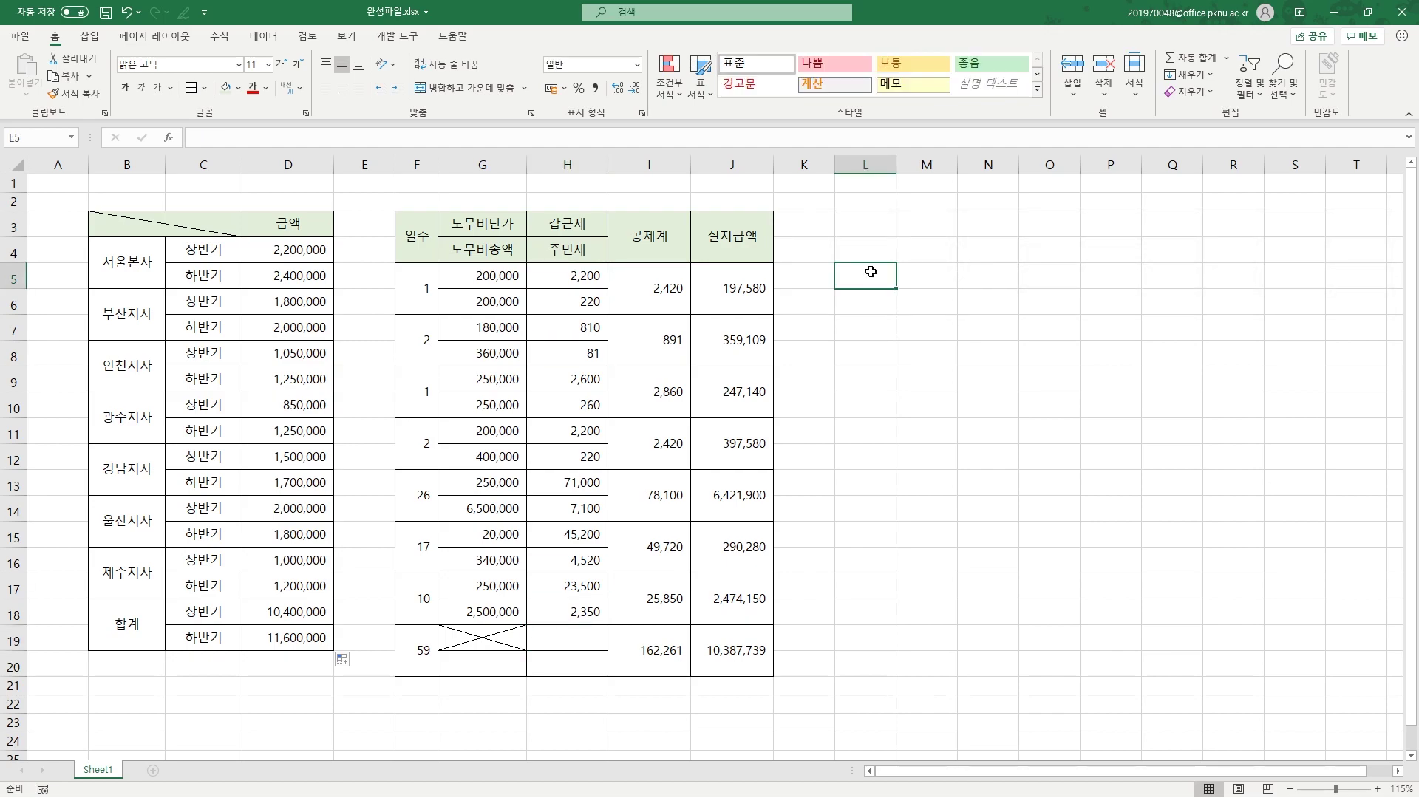
{"action": "type", "text": "="}
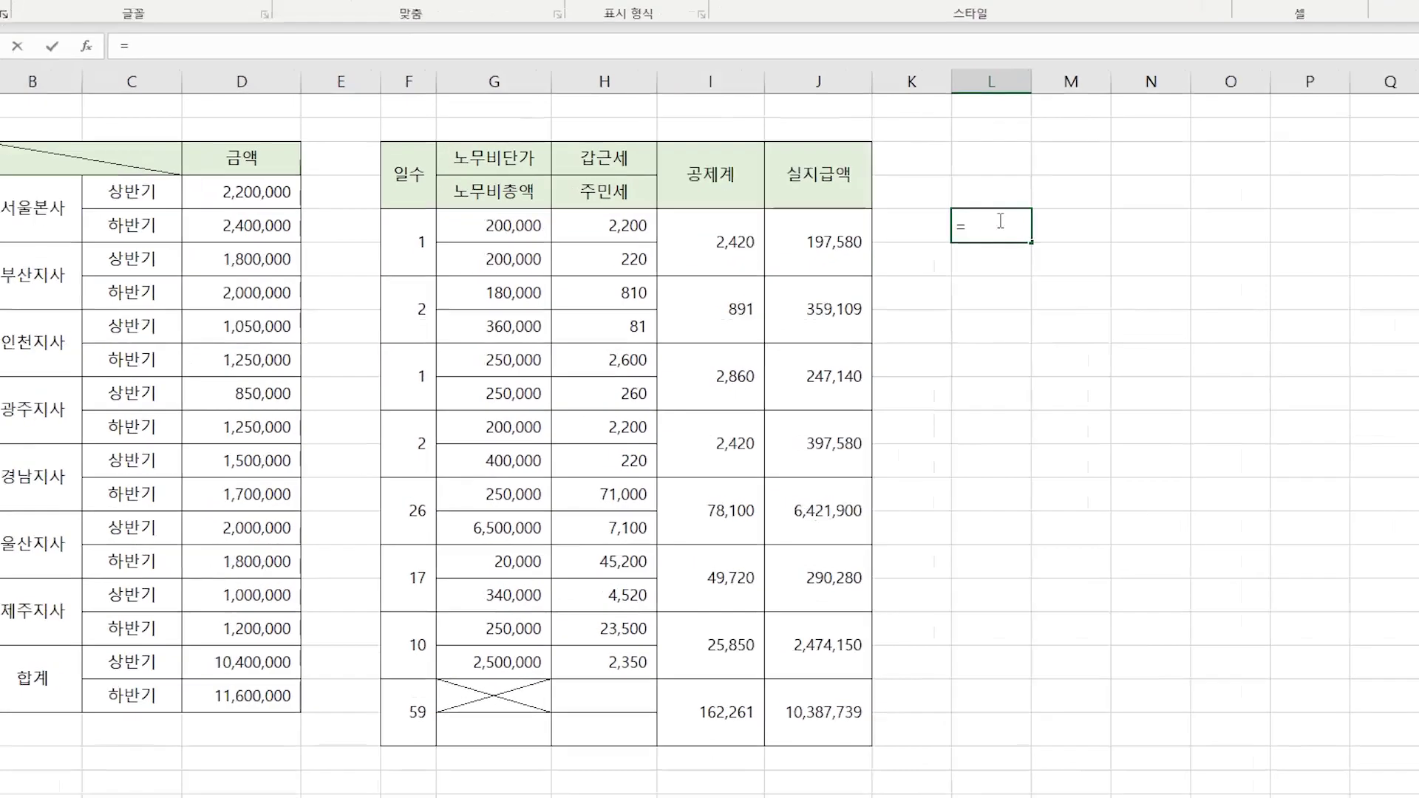
{"action": "type", "text": "R"}
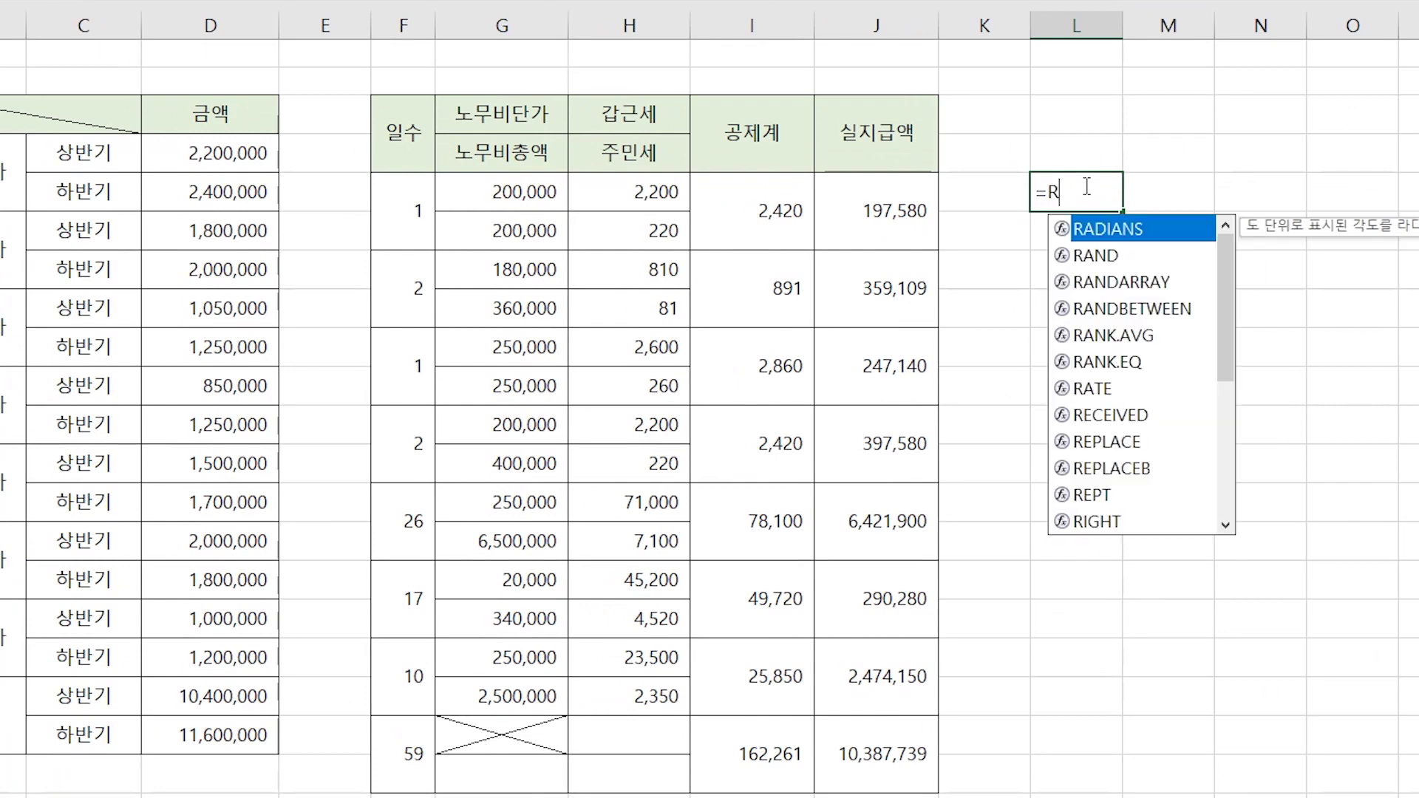
{"action": "type", "text": "OW()"}
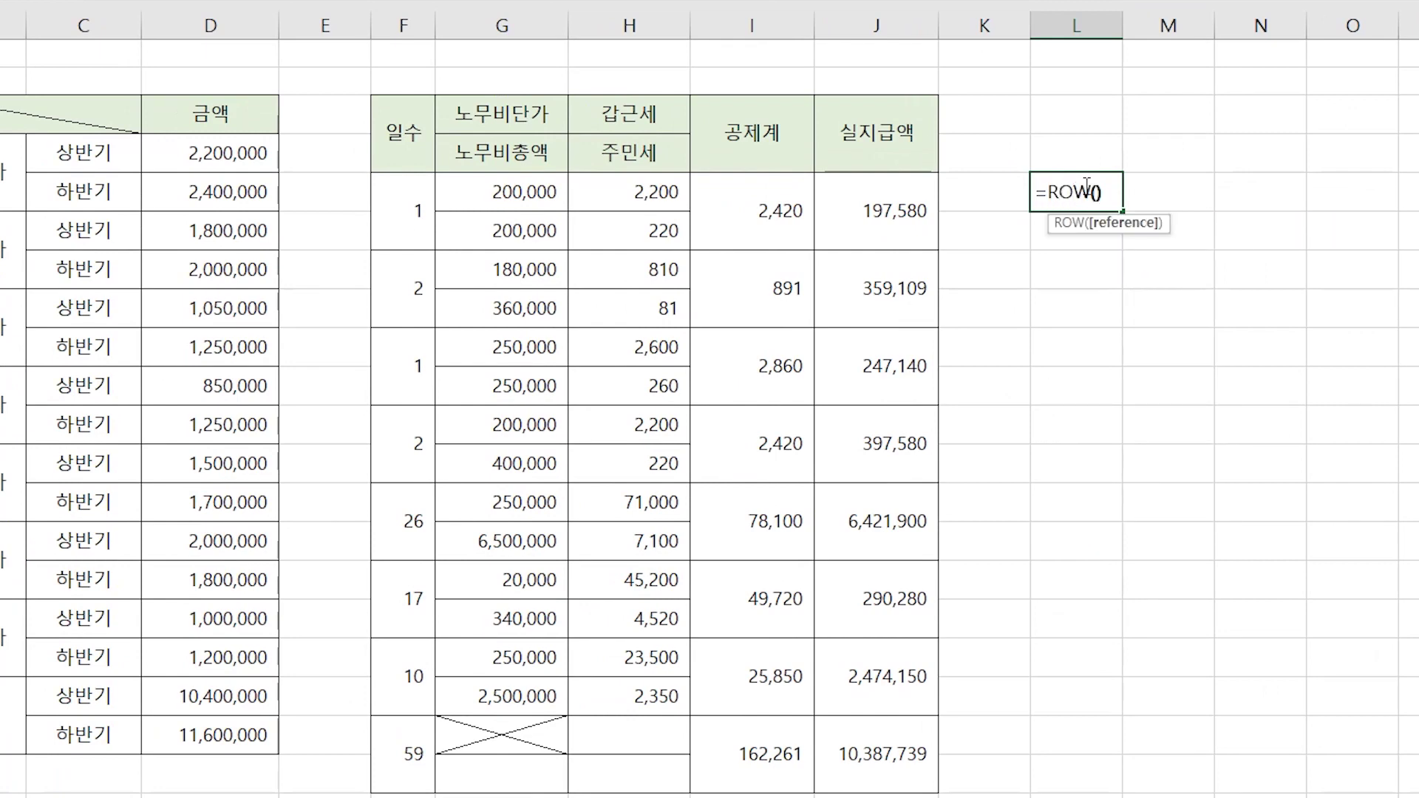
{"action": "key", "text": "Return"}
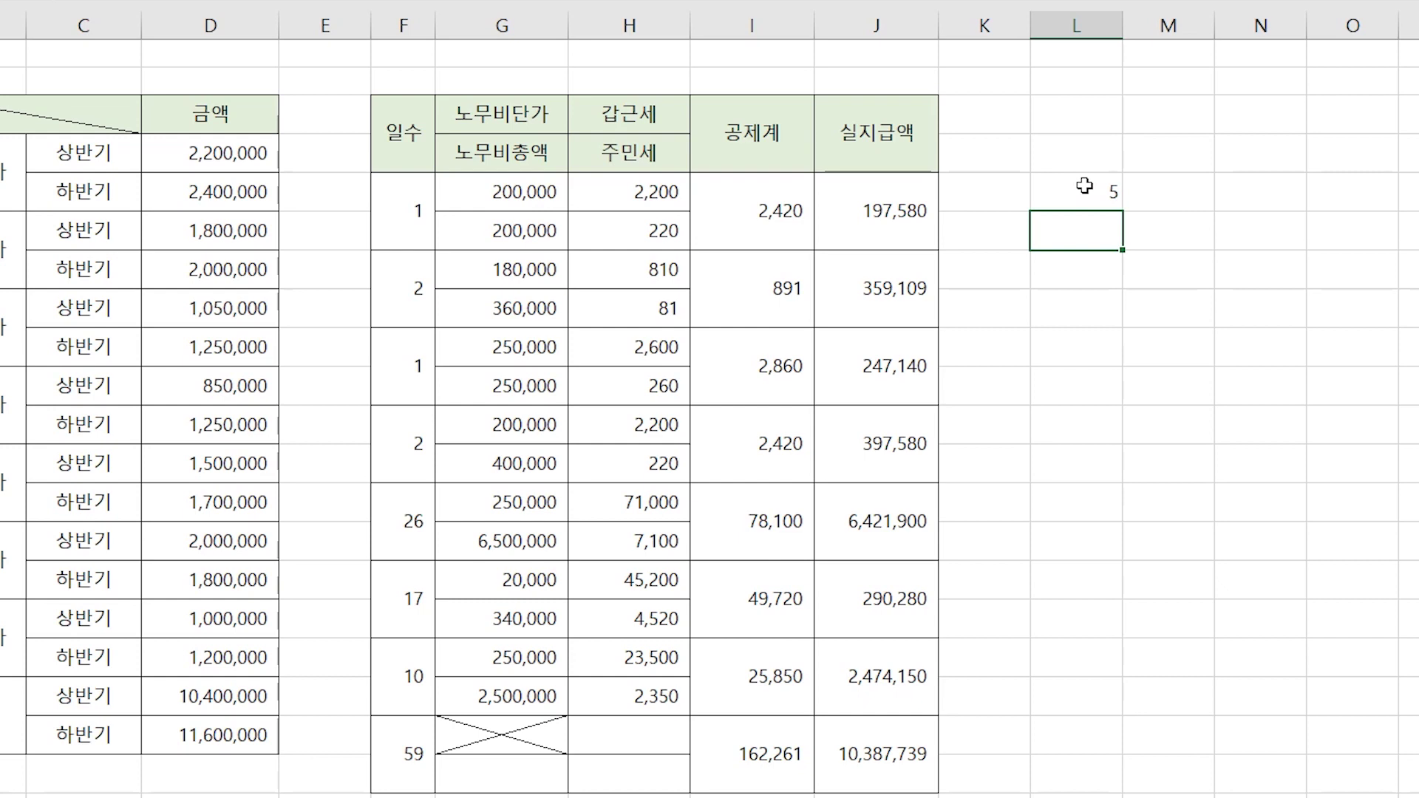
Replace the formula in L5 with =ROW(H5) to get the row number of the first 갑근세 amount.
{"action": "left_click", "coordinate": [1064, 176]}
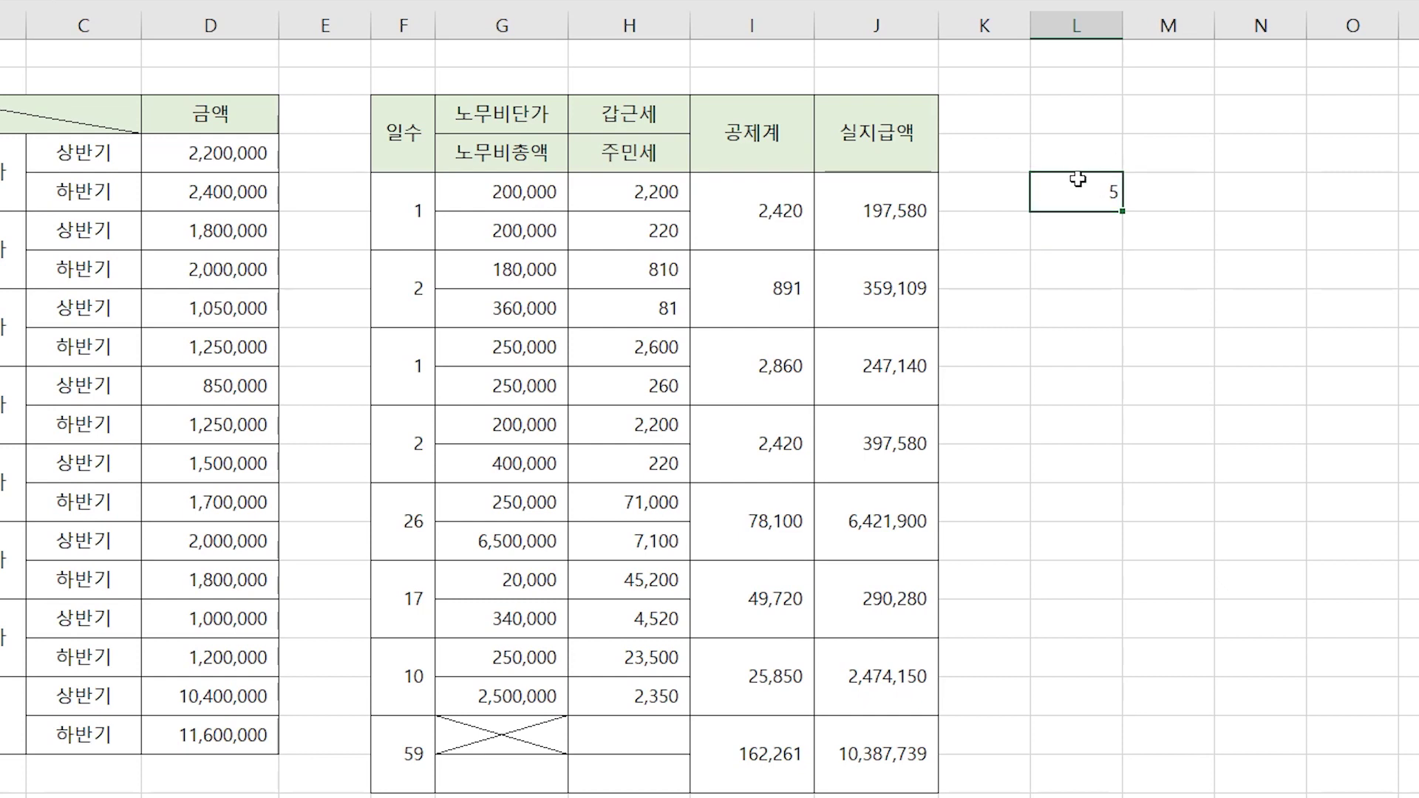
{"action": "key", "text": "Delete"}
{"action": "type", "text": "=ROW"}
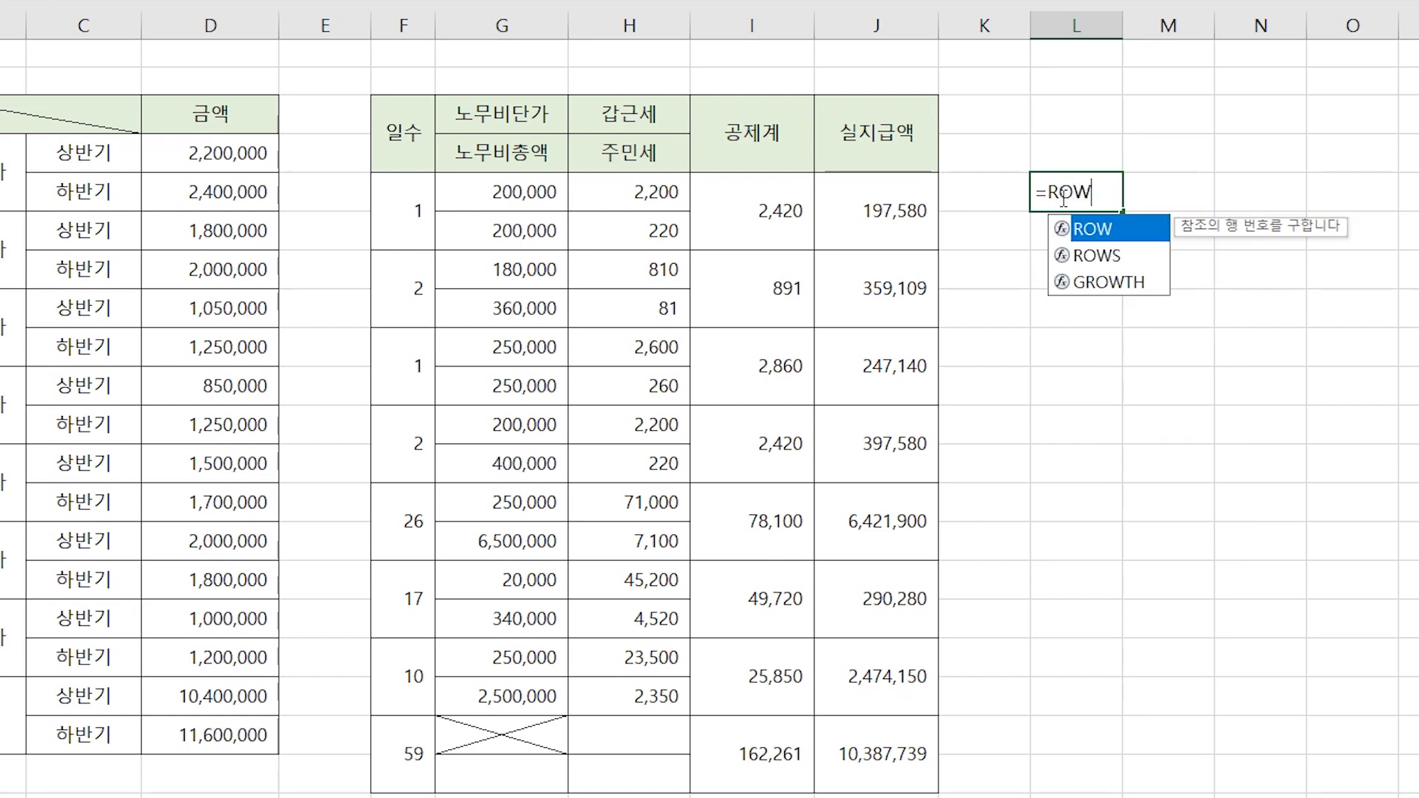
{"action": "type", "text": "("}
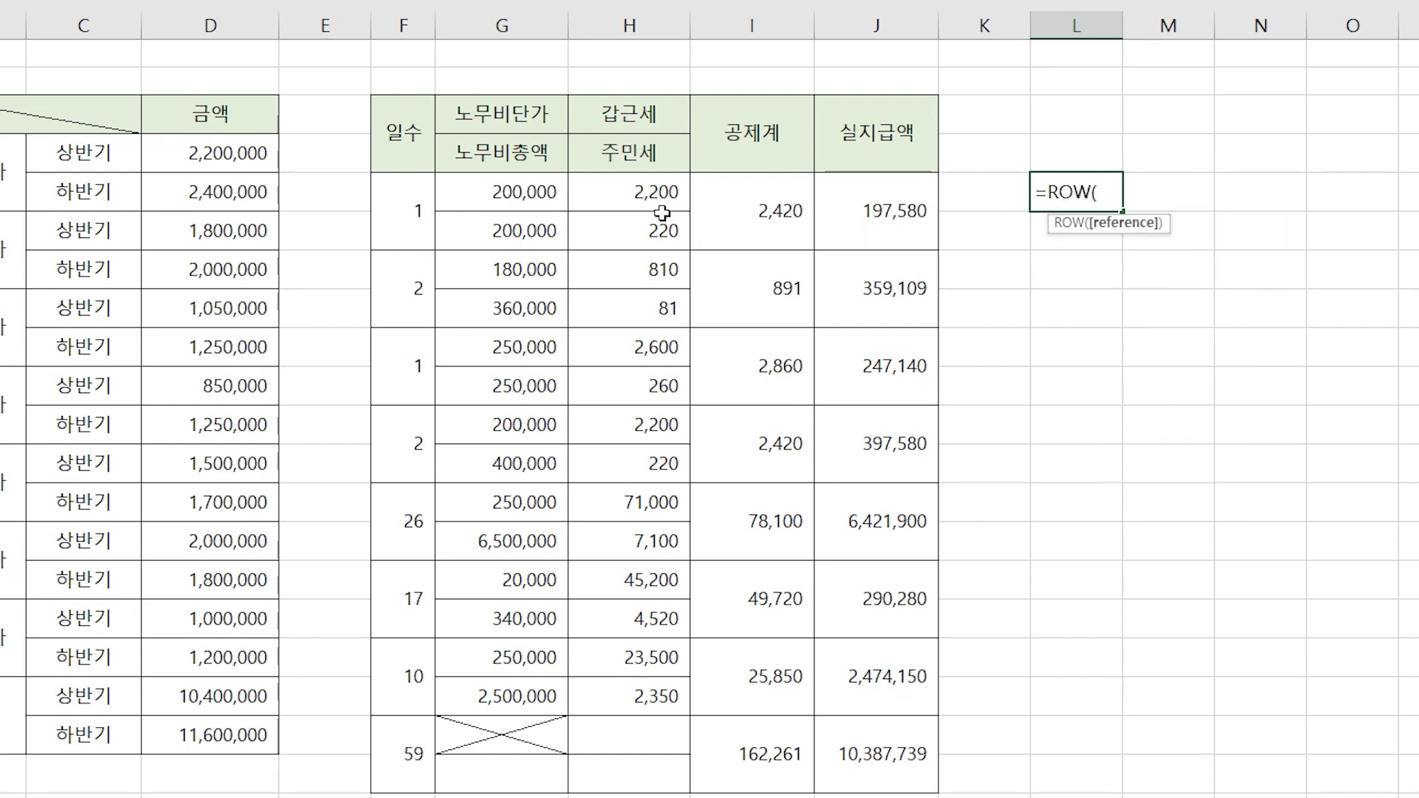
{"action": "left_click", "coordinate": [648, 191]}
{"action": "type", "text": ")"}
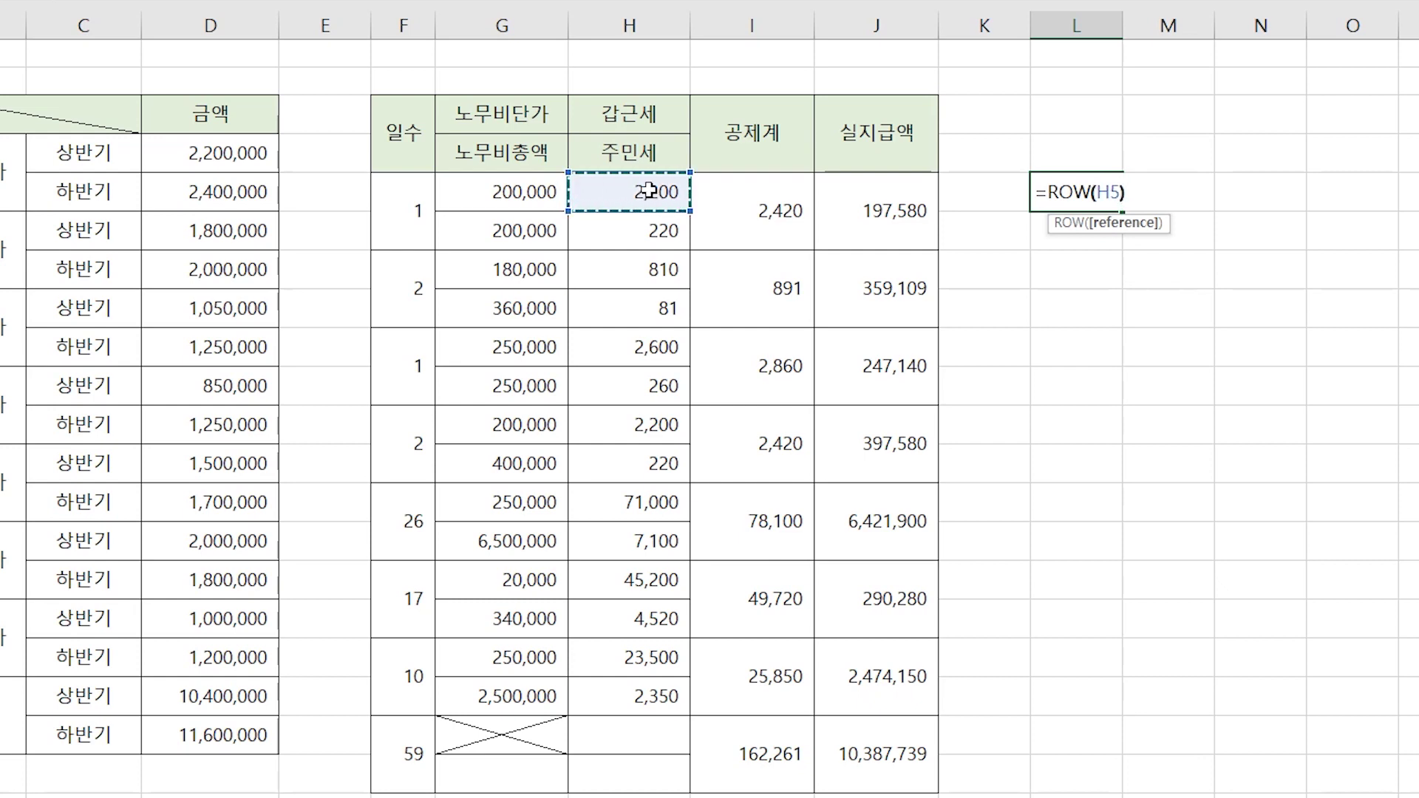
{"action": "key", "text": "Return"}
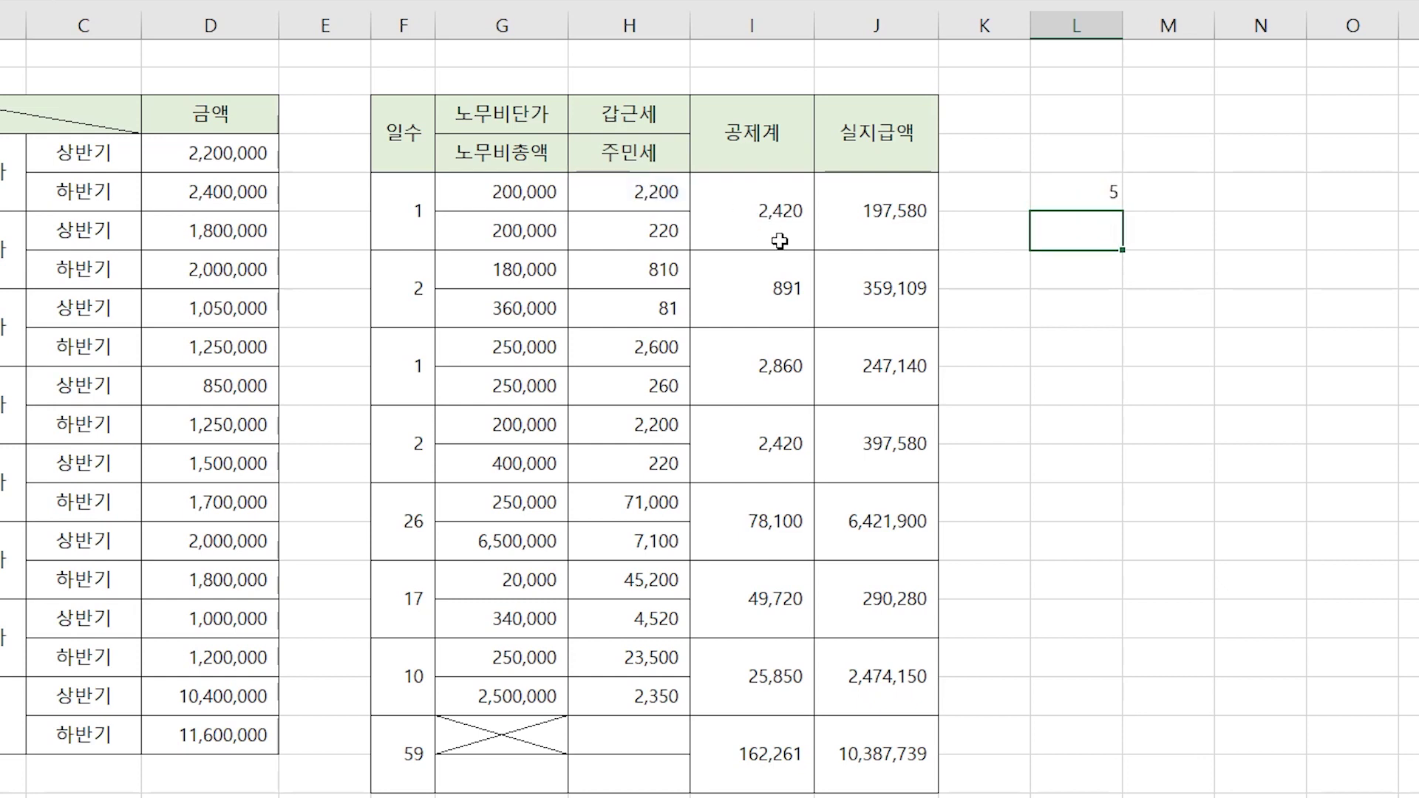
Wrap the ROW function in L5 in an odd-number test, making the formula =ISODD(ROW(H5)).
{"action": "left_click", "coordinate": [1095, 192]}
{"action": "key", "text": "F2"}
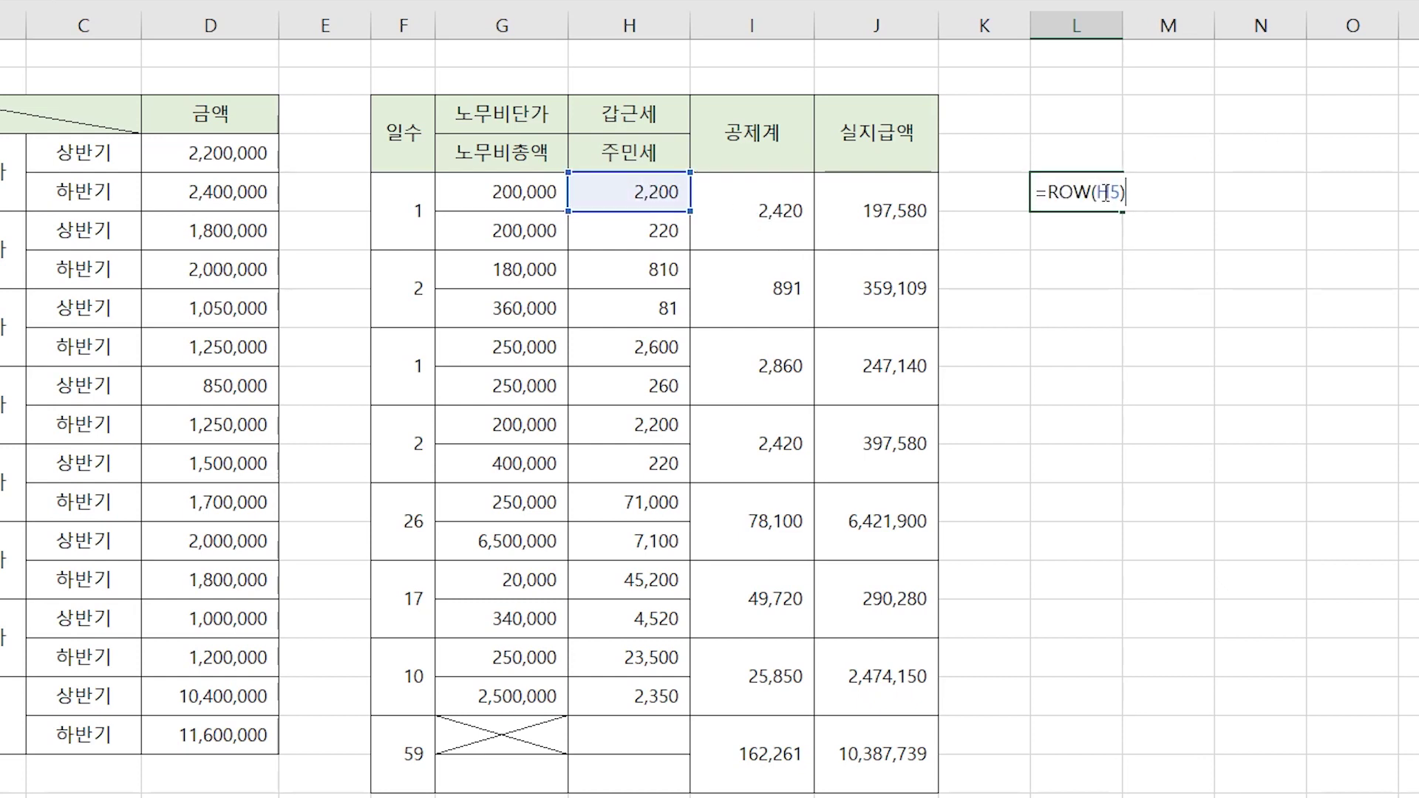
{"action": "left_click", "coordinate": [1053, 196]}
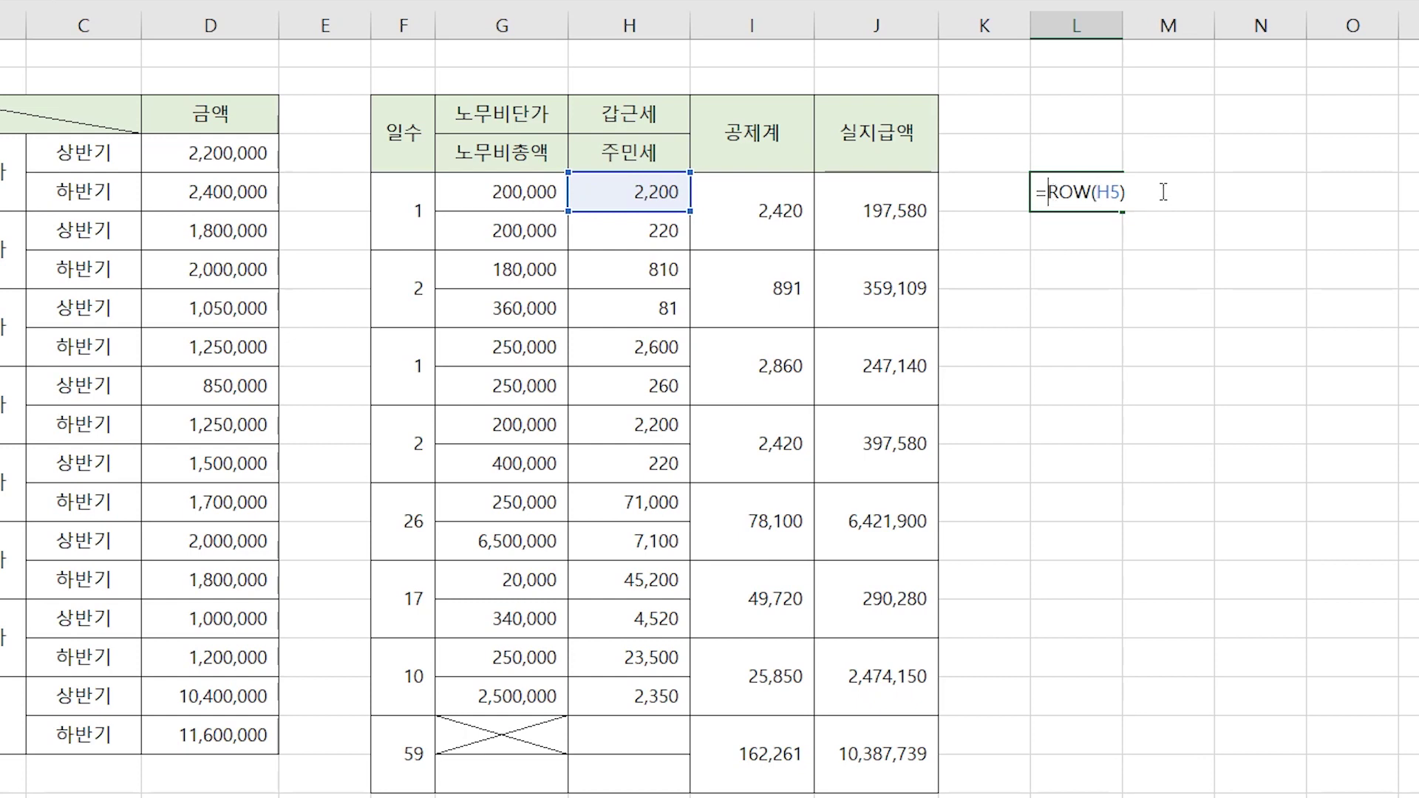
{"action": "type", "text": "ISOD"}
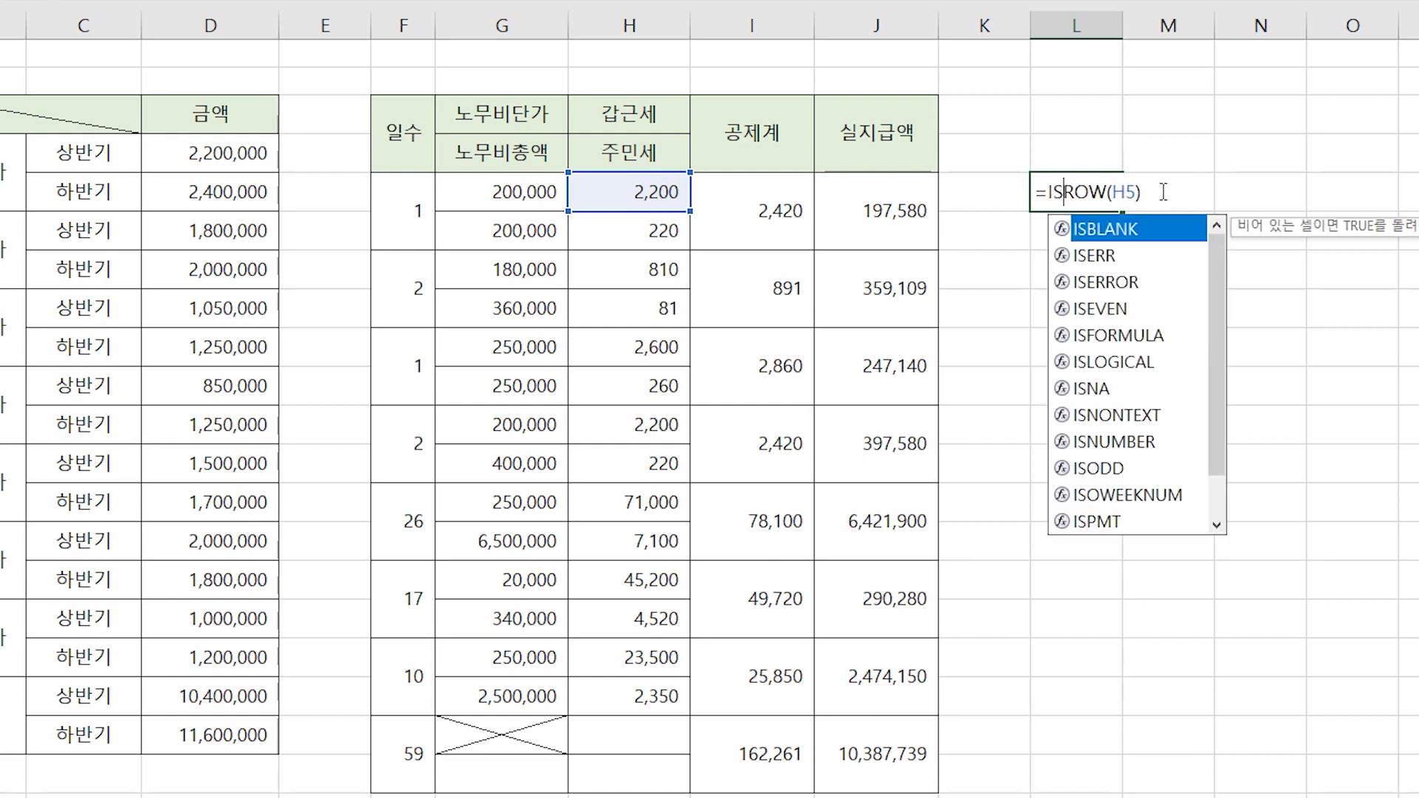
{"action": "type", "text": "D"}
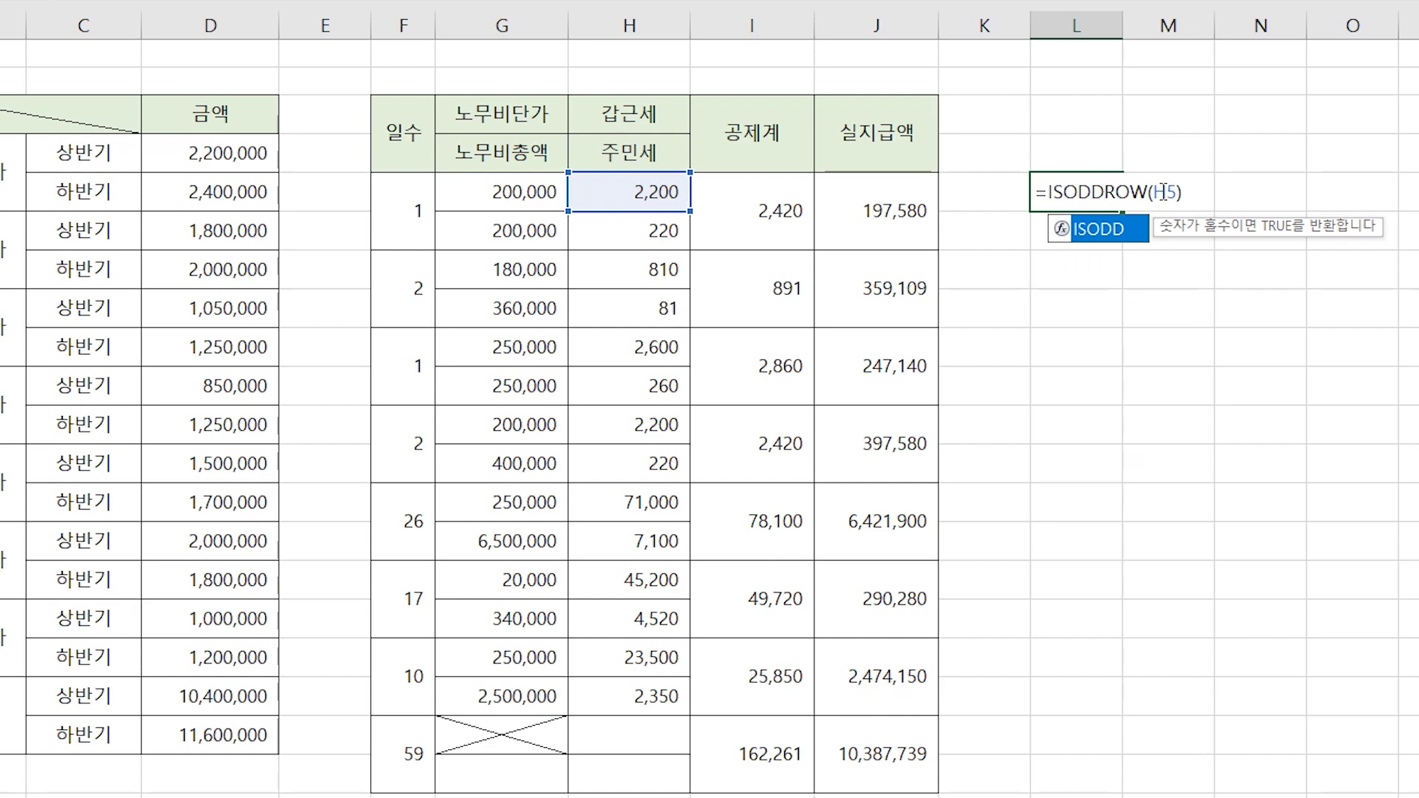
{"action": "type", "text": "(ROW(H5"}
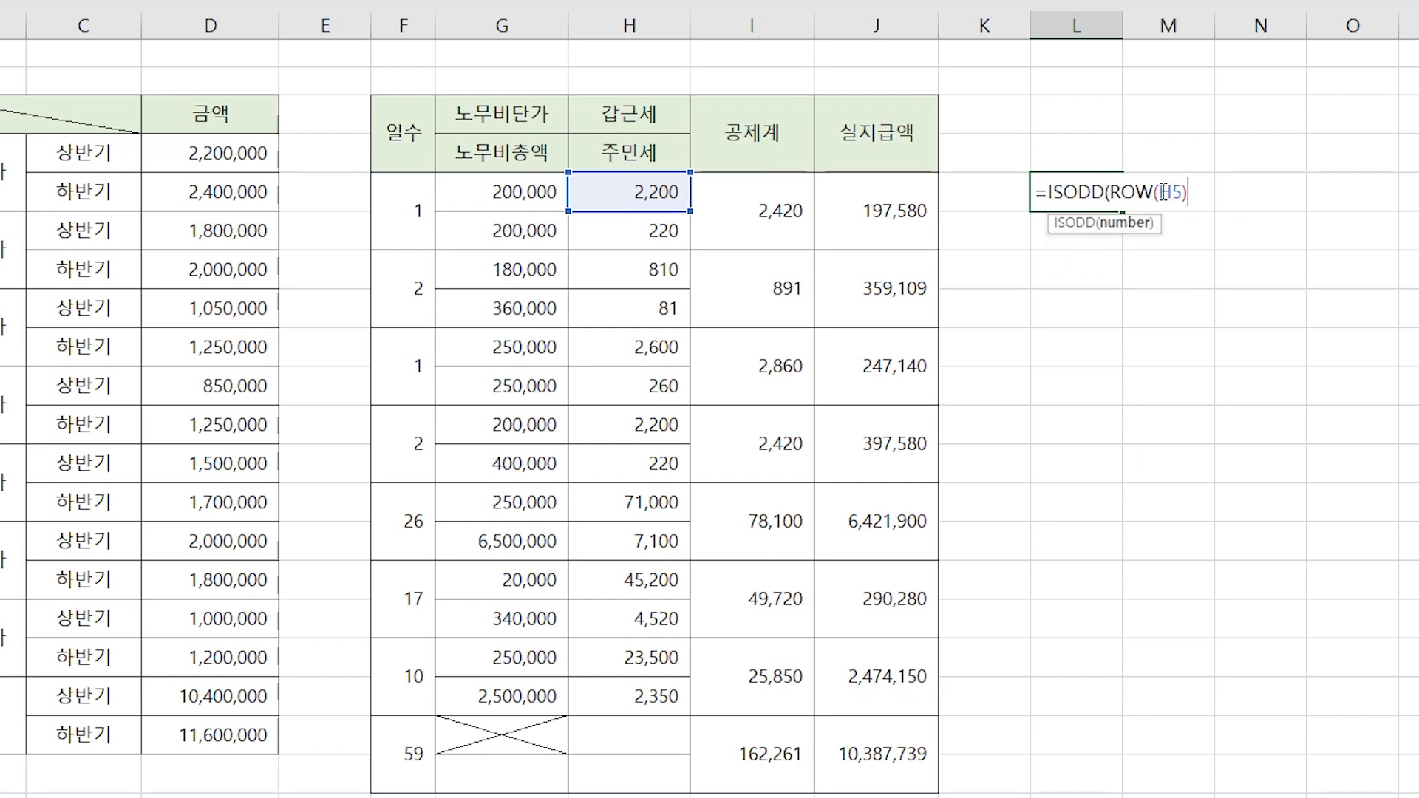
{"action": "type", "text": ")"}
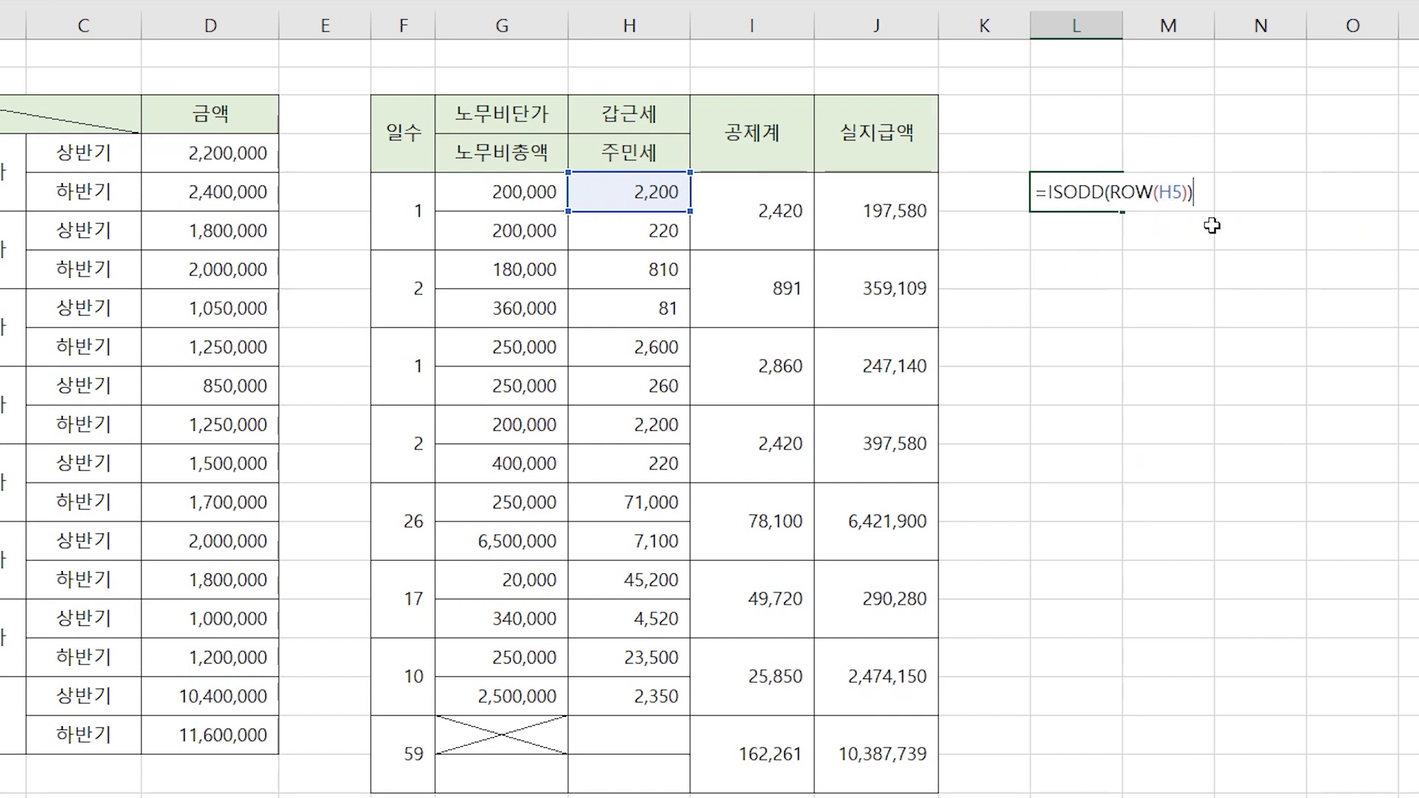
{"action": "key", "text": "Return"}
Clear L5 and enter =ISODD(ROW(H5:H18)) there to test every tax row for an odd row number.
{"action": "left_click", "coordinate": [1047, 194]}
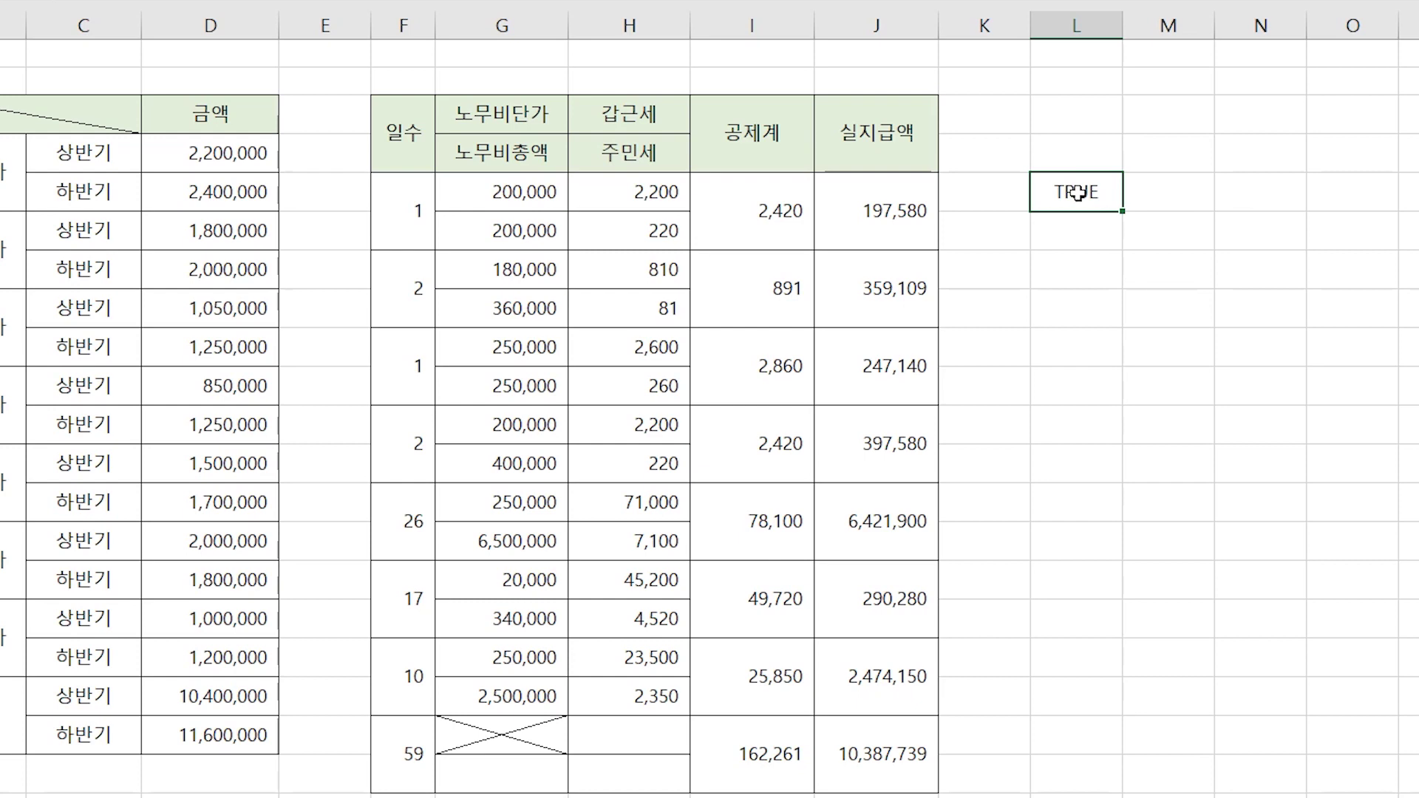
{"action": "key", "text": "Delete"}
{"action": "type", "text": "=IS"}
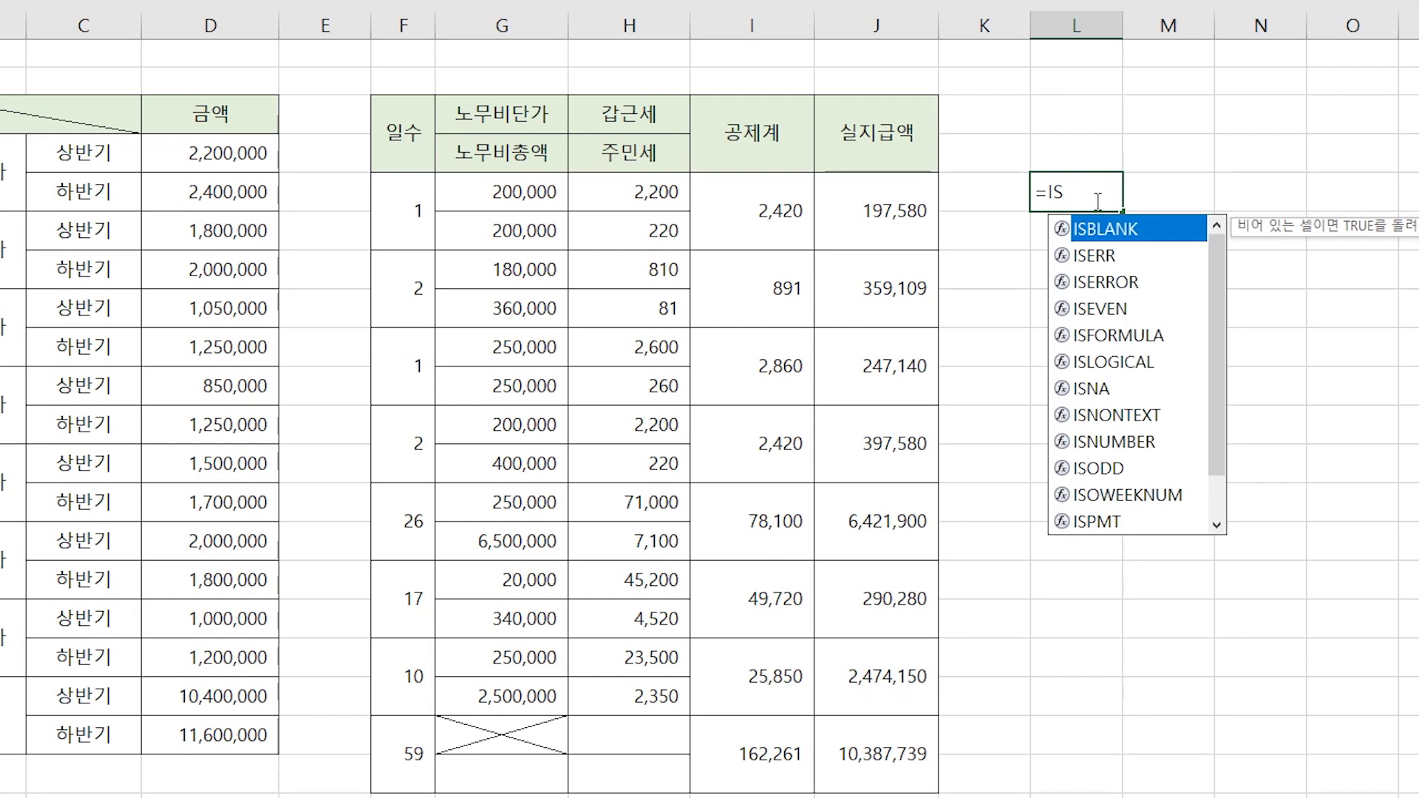
{"action": "type", "text": "ODD("}
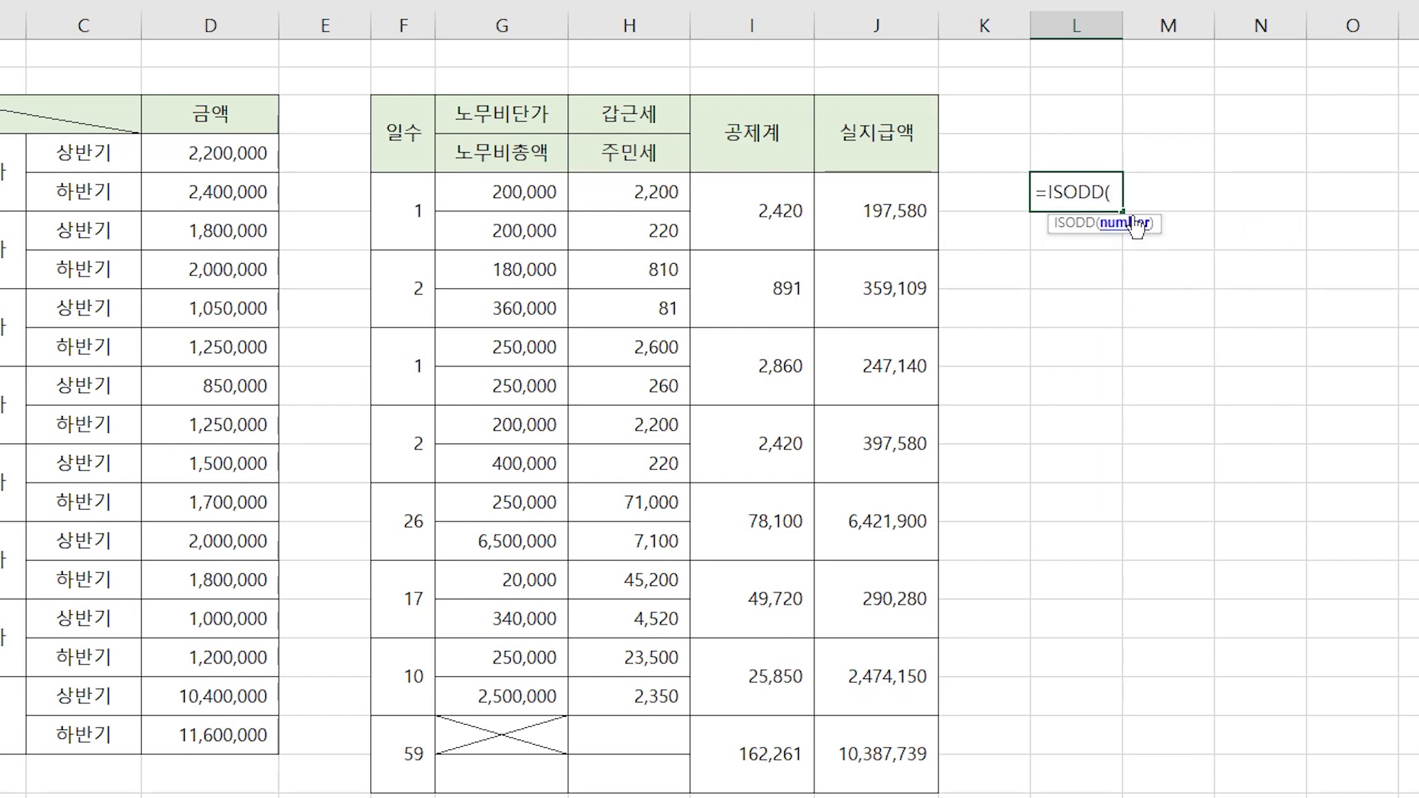
{"action": "type", "text": "ROW"}
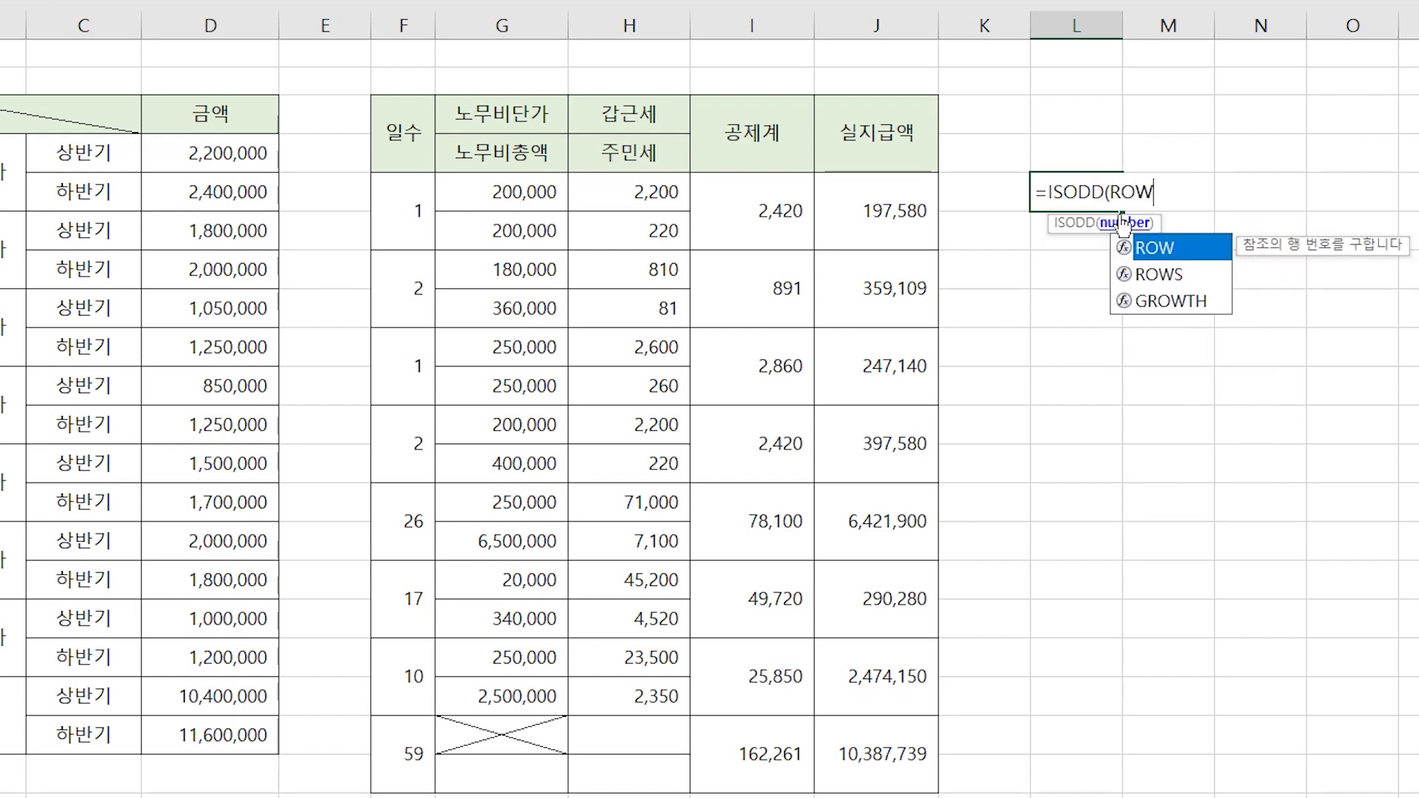
{"action": "type", "text": "("}
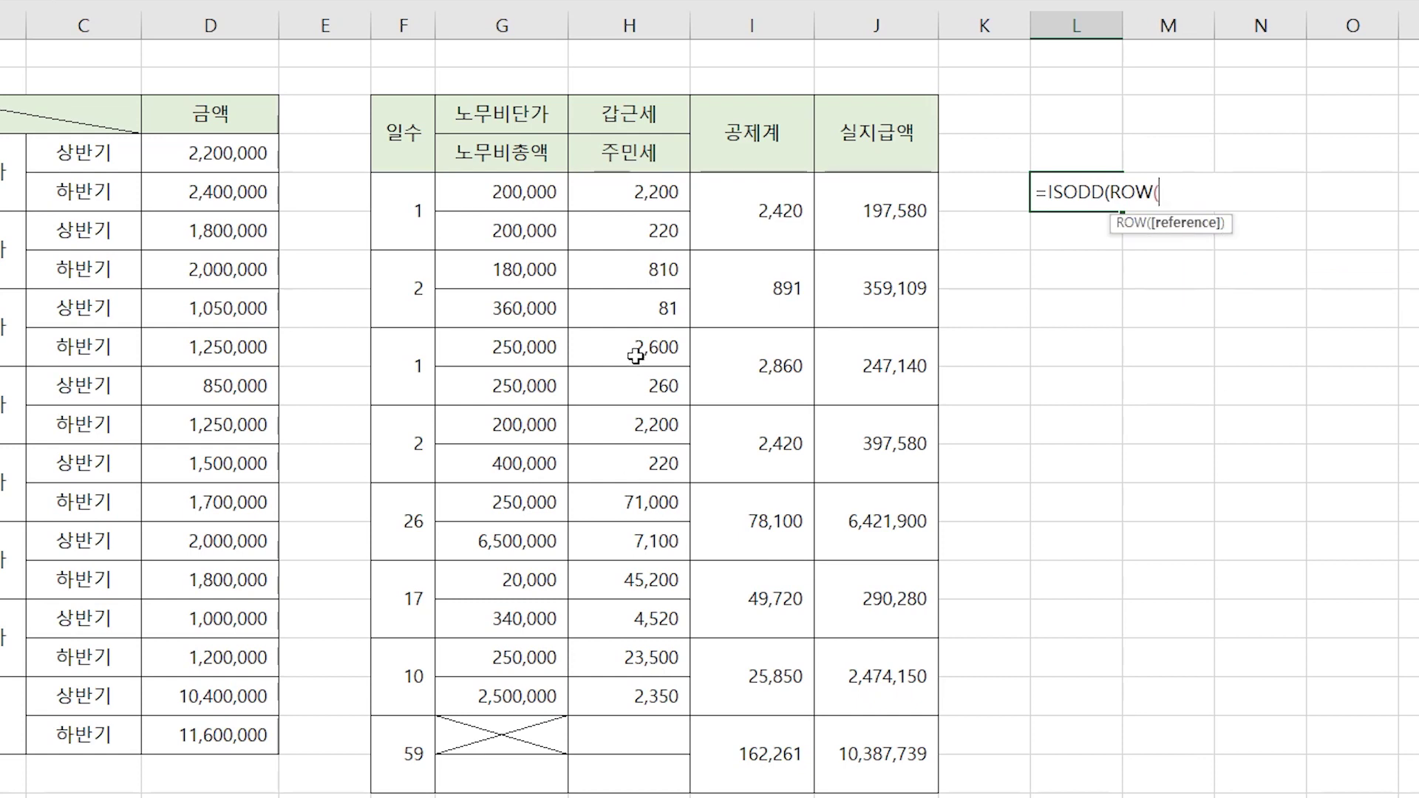
{"action": "mouse_move", "coordinate": [643, 191]}
{"action": "left_mouse_down"}
{"action": "mouse_move", "coordinate": [663, 424]}
{"action": "mouse_move", "coordinate": [637, 697]}
{"action": "left_mouse_up"}
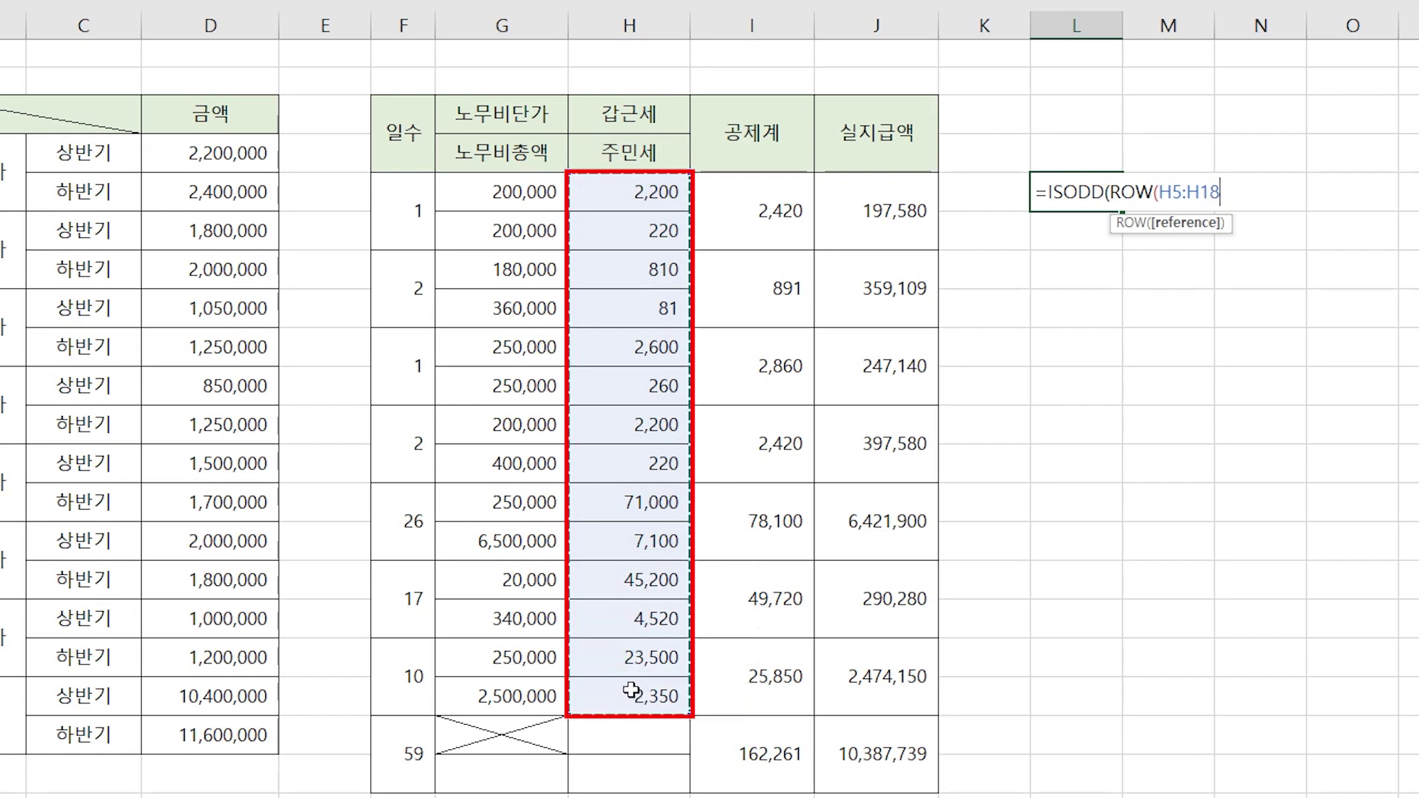
{"action": "type", "text": "))"}
{"action": "key", "text": "Return"}
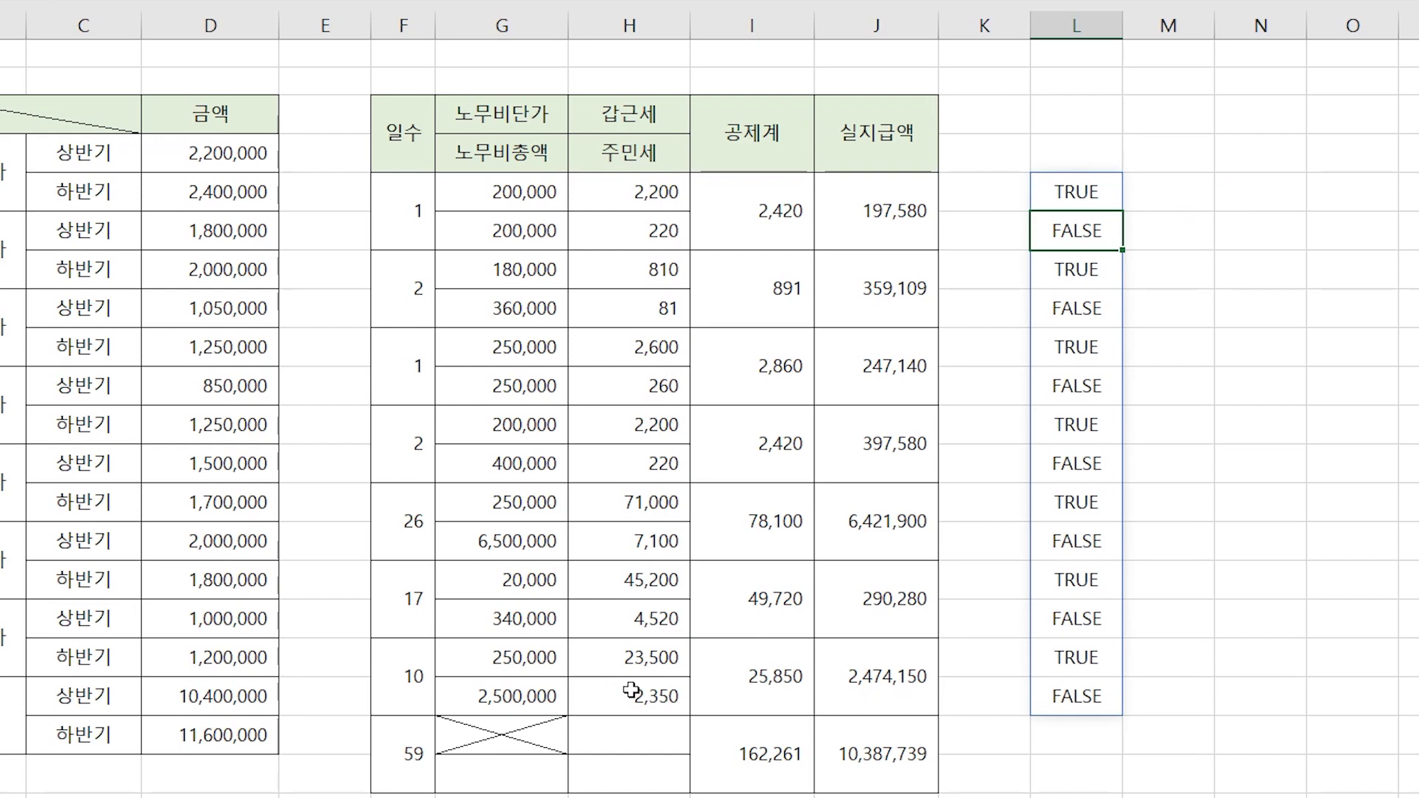
Check the odd-row test results in L5:L13 one by one and open the array formula in L5 for review.
{"action": "left_click", "coordinate": [1089, 192]}
{"action": "left_click", "coordinate": [1086, 231]}
{"action": "left_click", "coordinate": [1091, 272]}
{"action": "left_click", "coordinate": [1087, 311]}
{"action": "left_click", "coordinate": [1083, 347]}
{"action": "left_click", "coordinate": [1081, 383]}
{"action": "left_click", "coordinate": [1084, 427]}
{"action": "left_click", "coordinate": [1079, 466]}
{"action": "left_click", "coordinate": [1076, 507]}
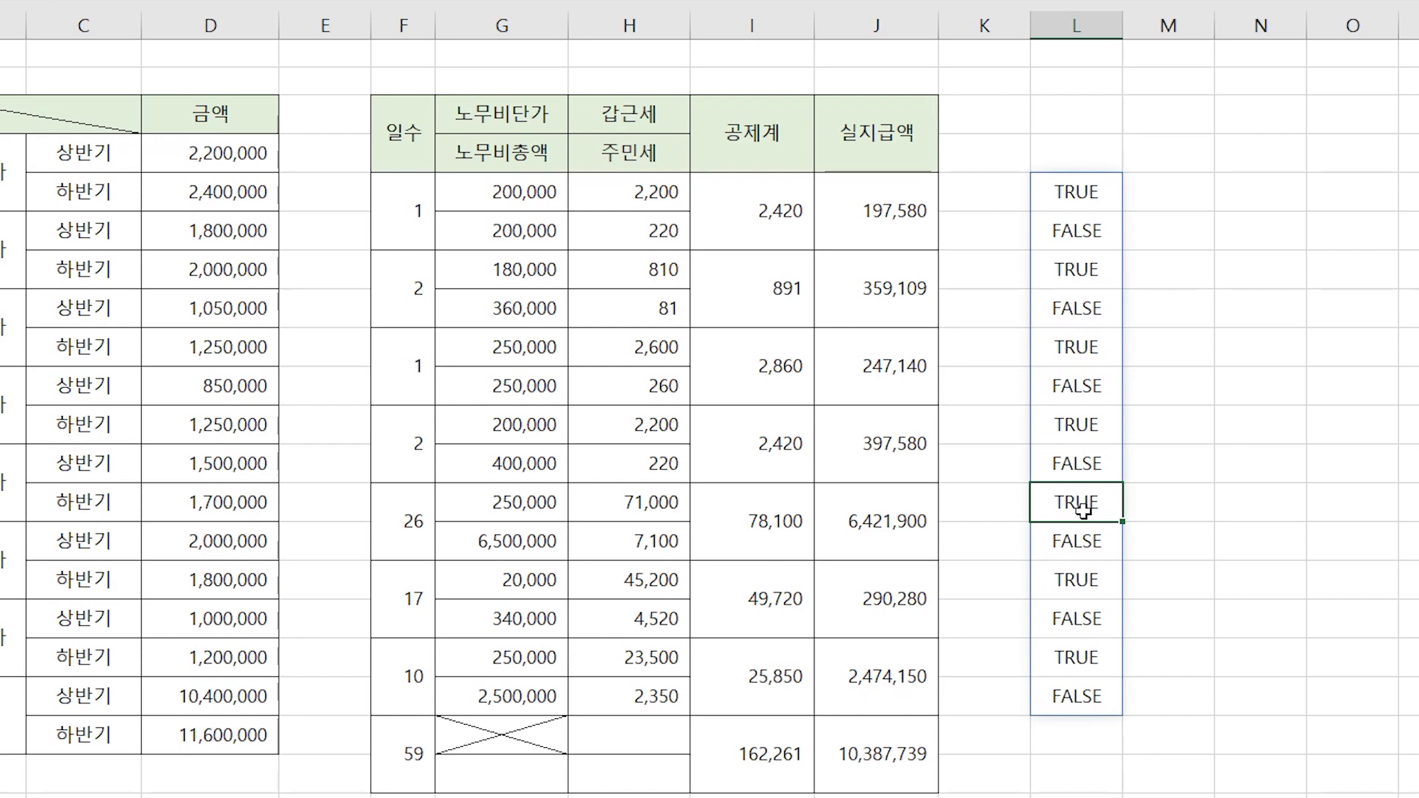
{"action": "double_click", "coordinate": [1112, 192]}
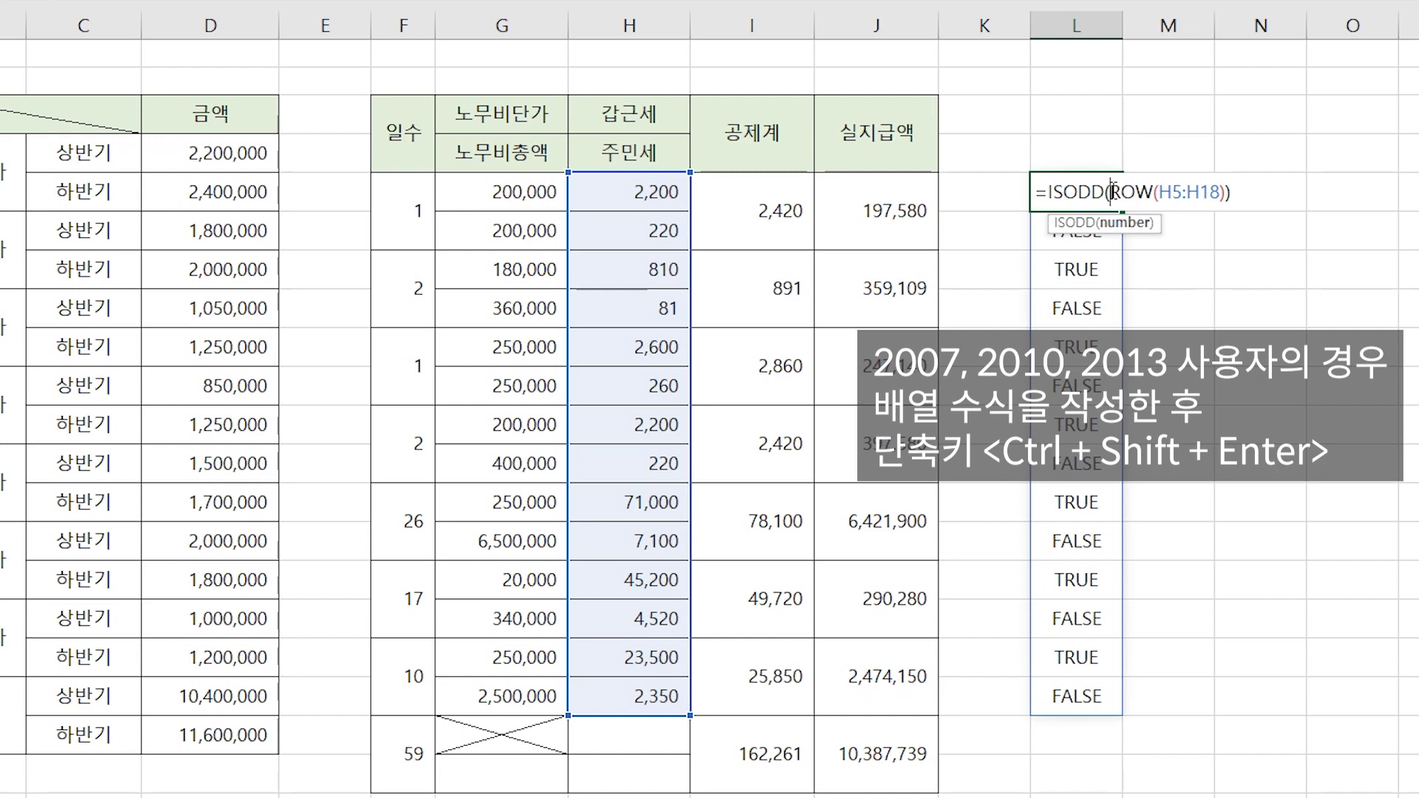
Enter =SUM(ISODD(ROW(H5:H18))*H5:H18) in H19 to total the 갑근세 amounts in the odd-numbered rows.
{"action": "key", "text": "Escape"}
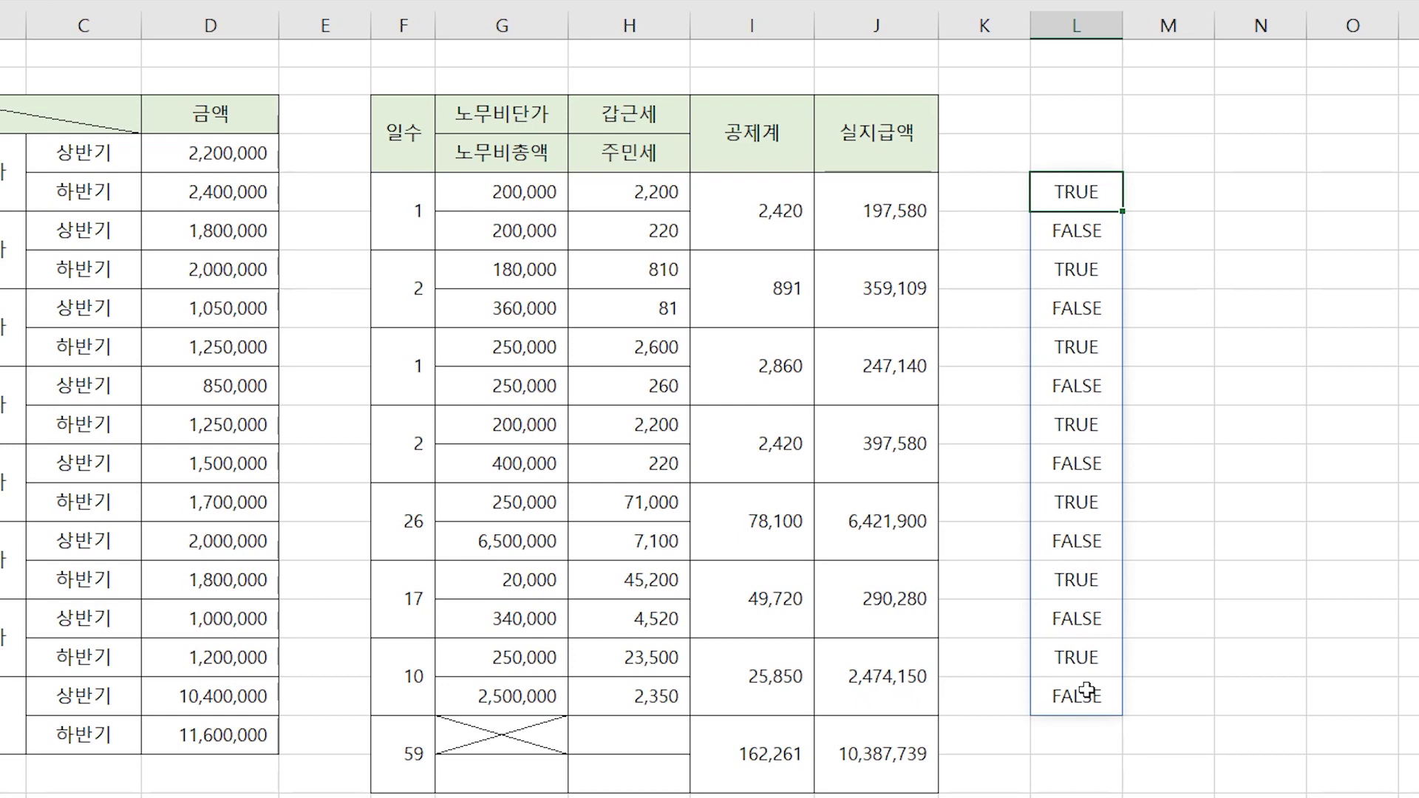
{"action": "left_click", "coordinate": [612, 736]}
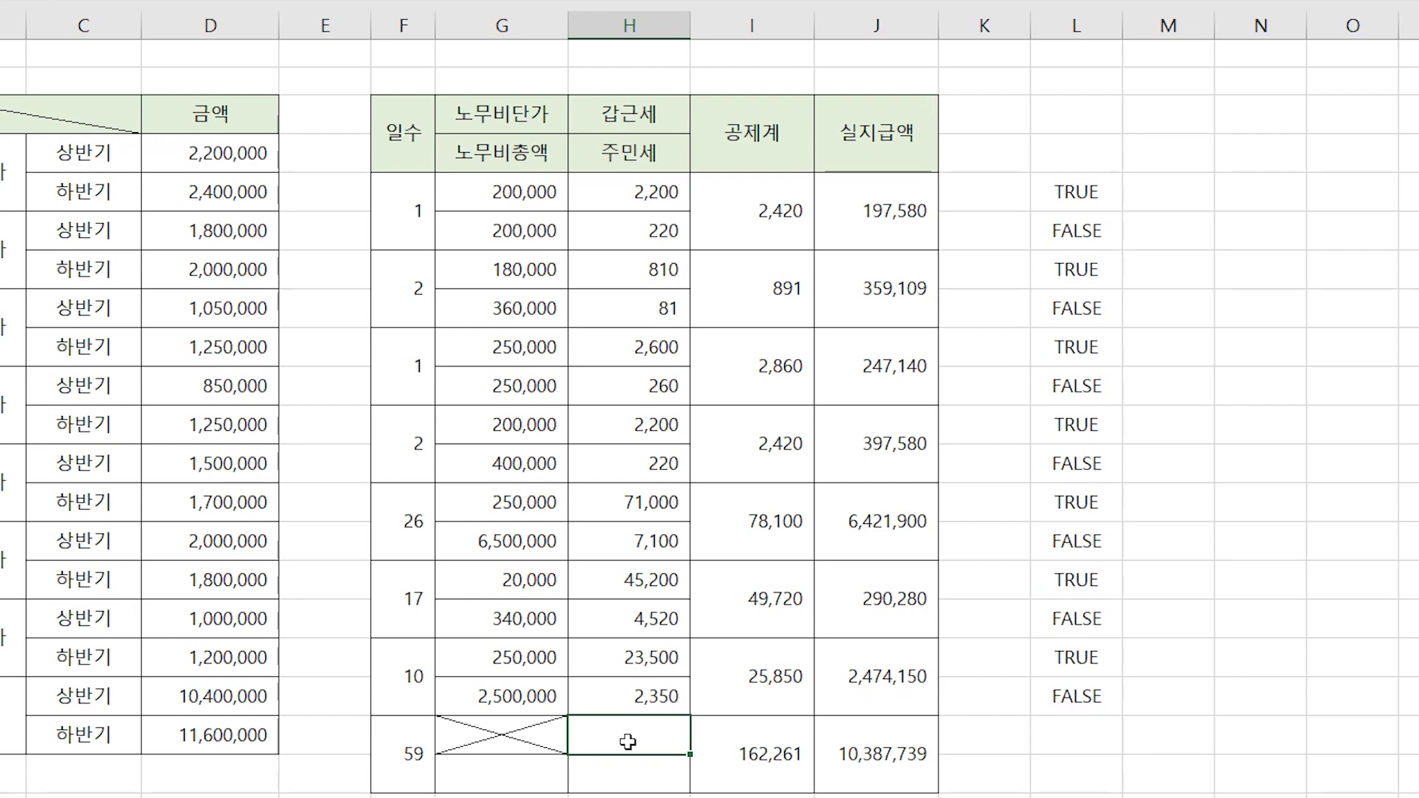
{"action": "type", "text": "="}
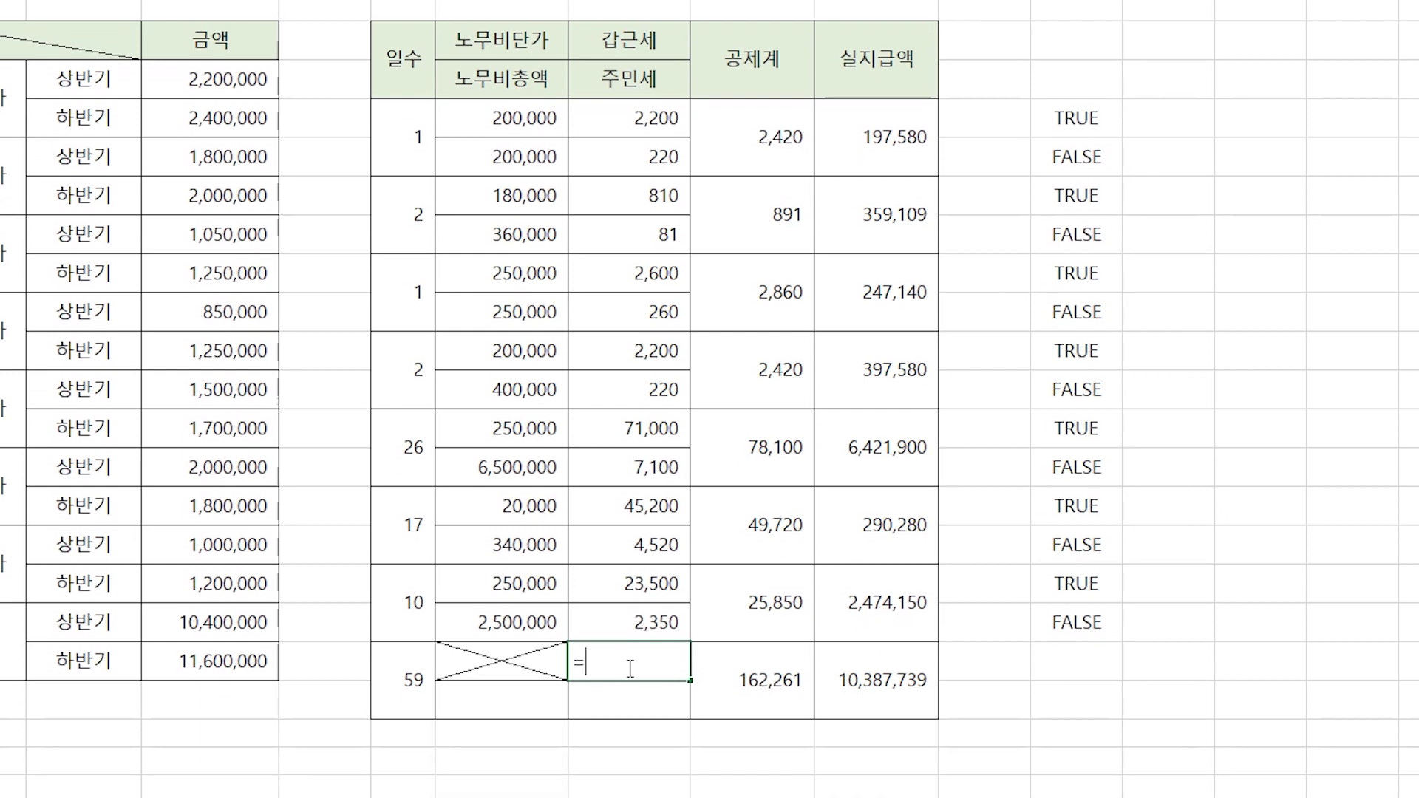
{"action": "type", "text": "SU"}
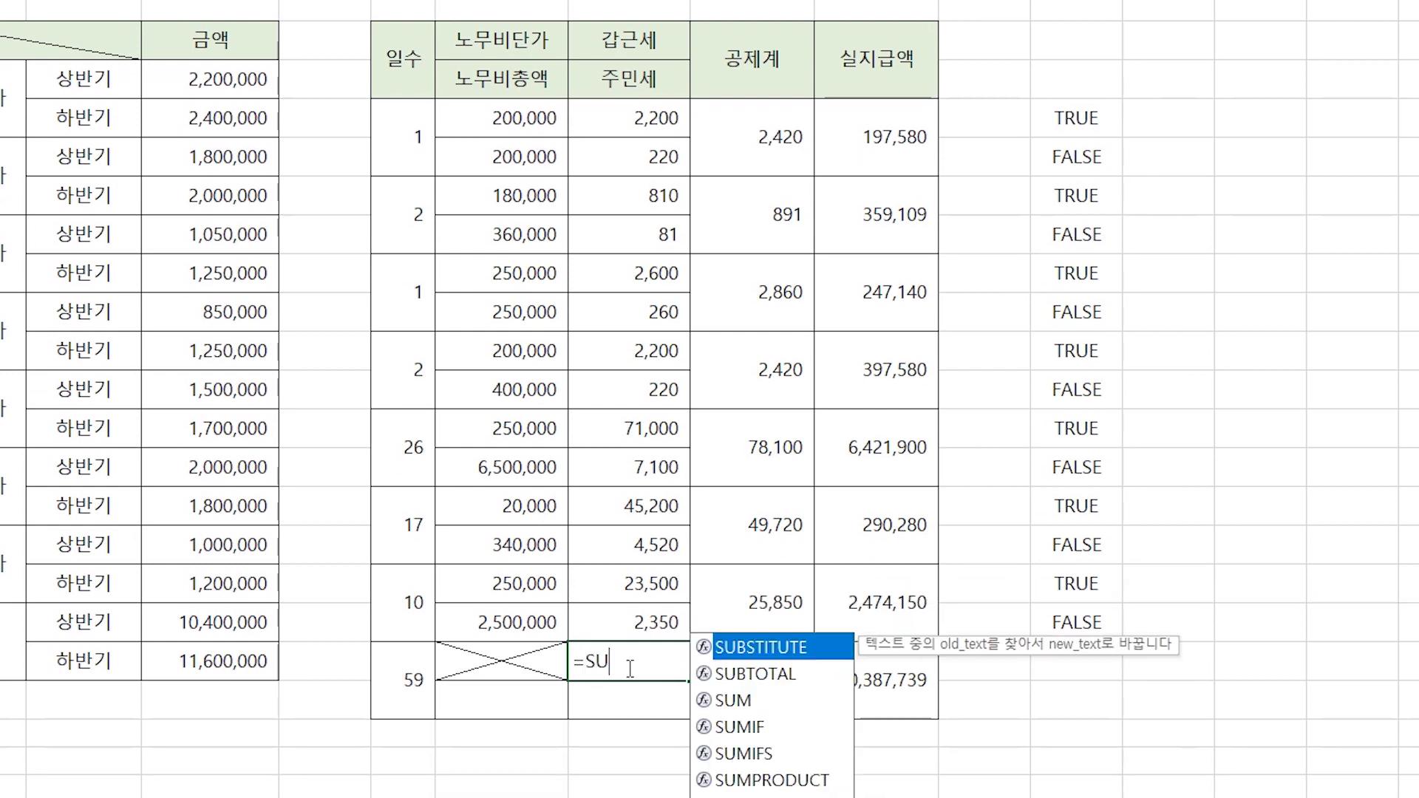
{"action": "type", "text": "M("}
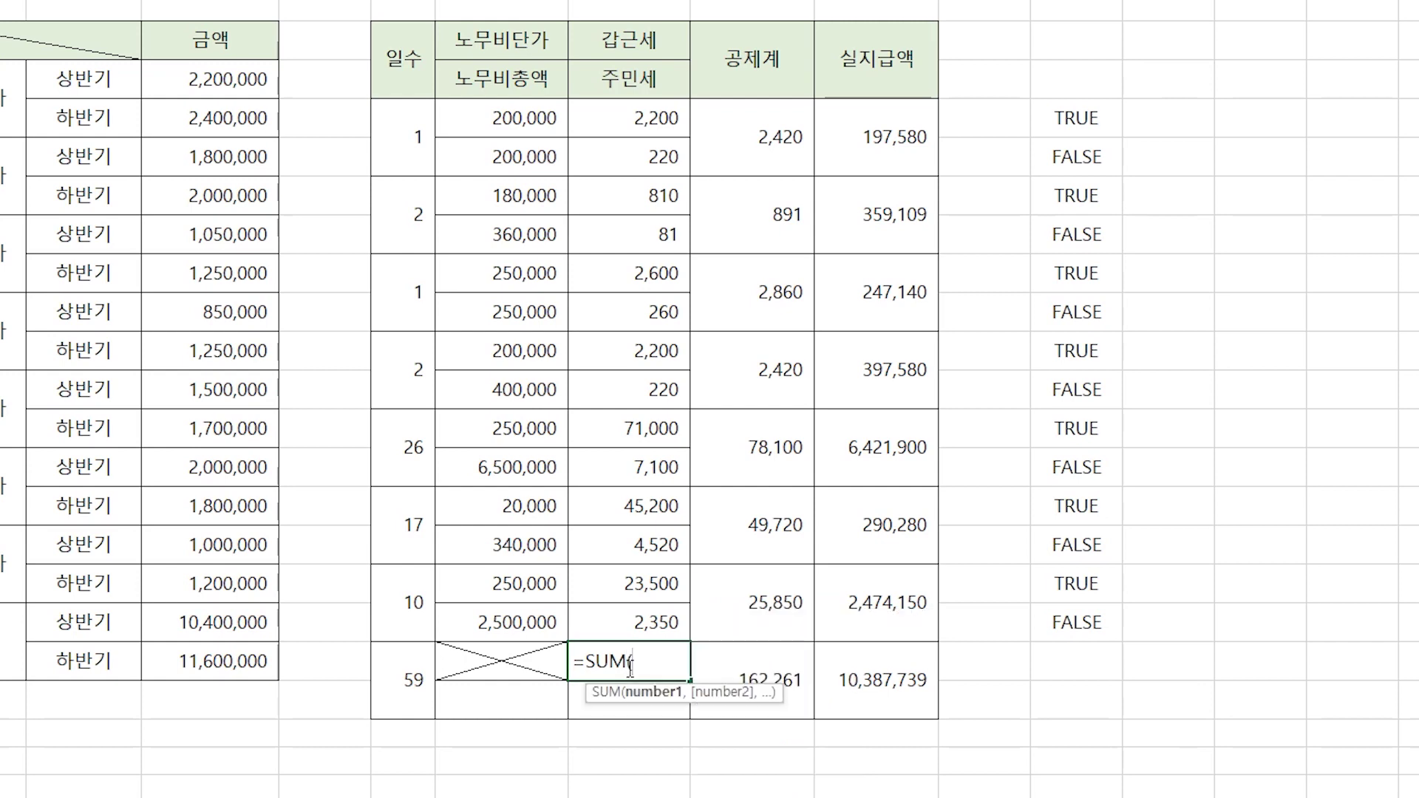
{"action": "type", "text": "IS"}
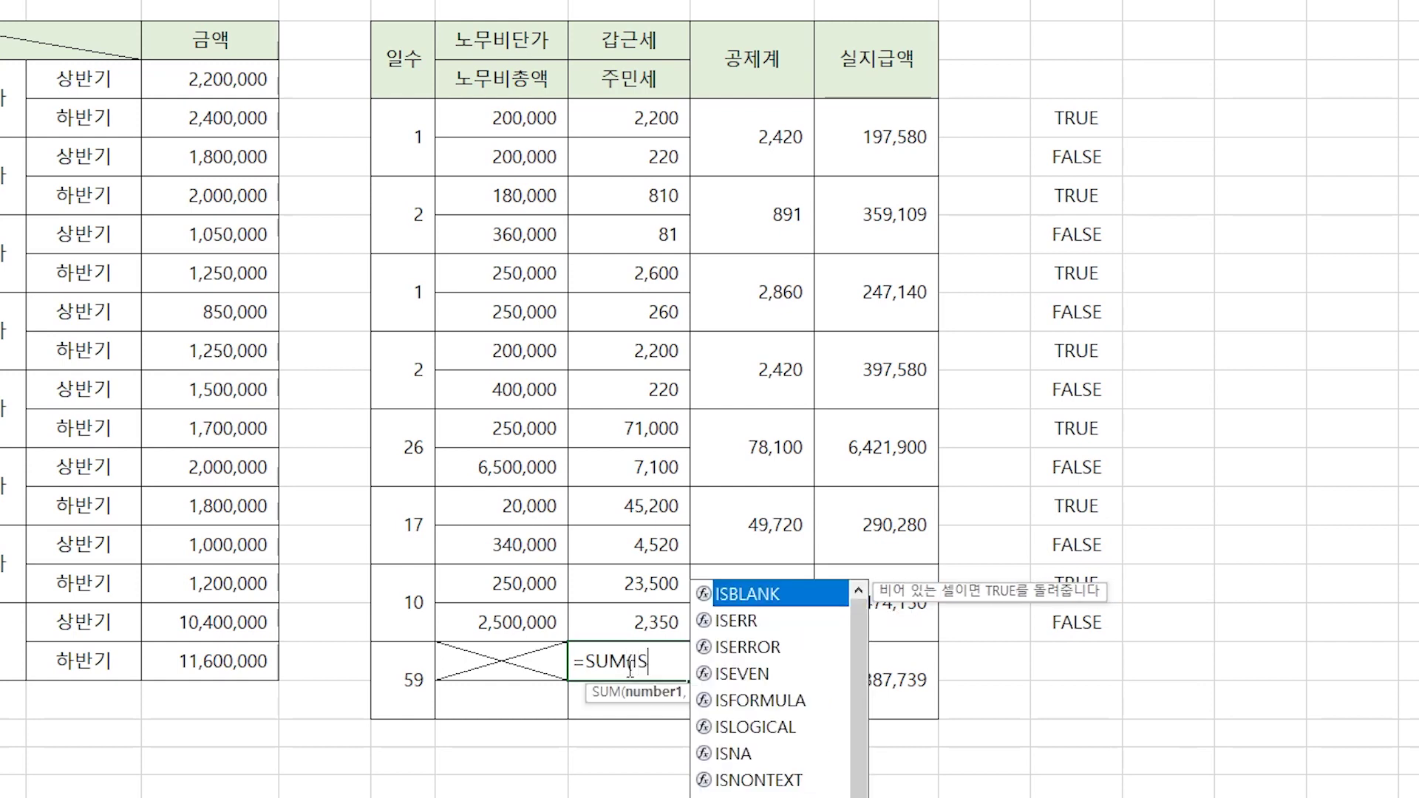
{"action": "type", "text": "ODD("}
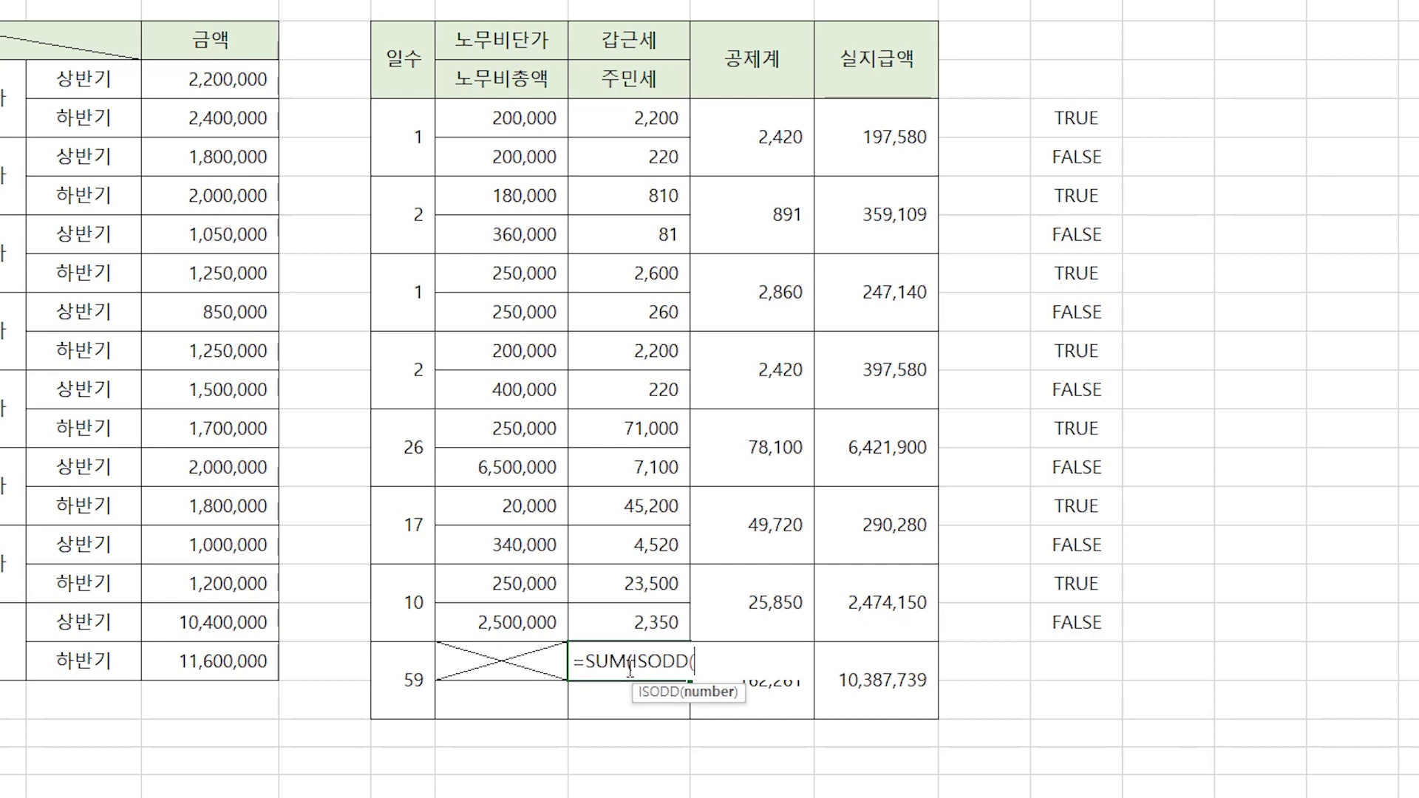
{"action": "type", "text": "ROW("}
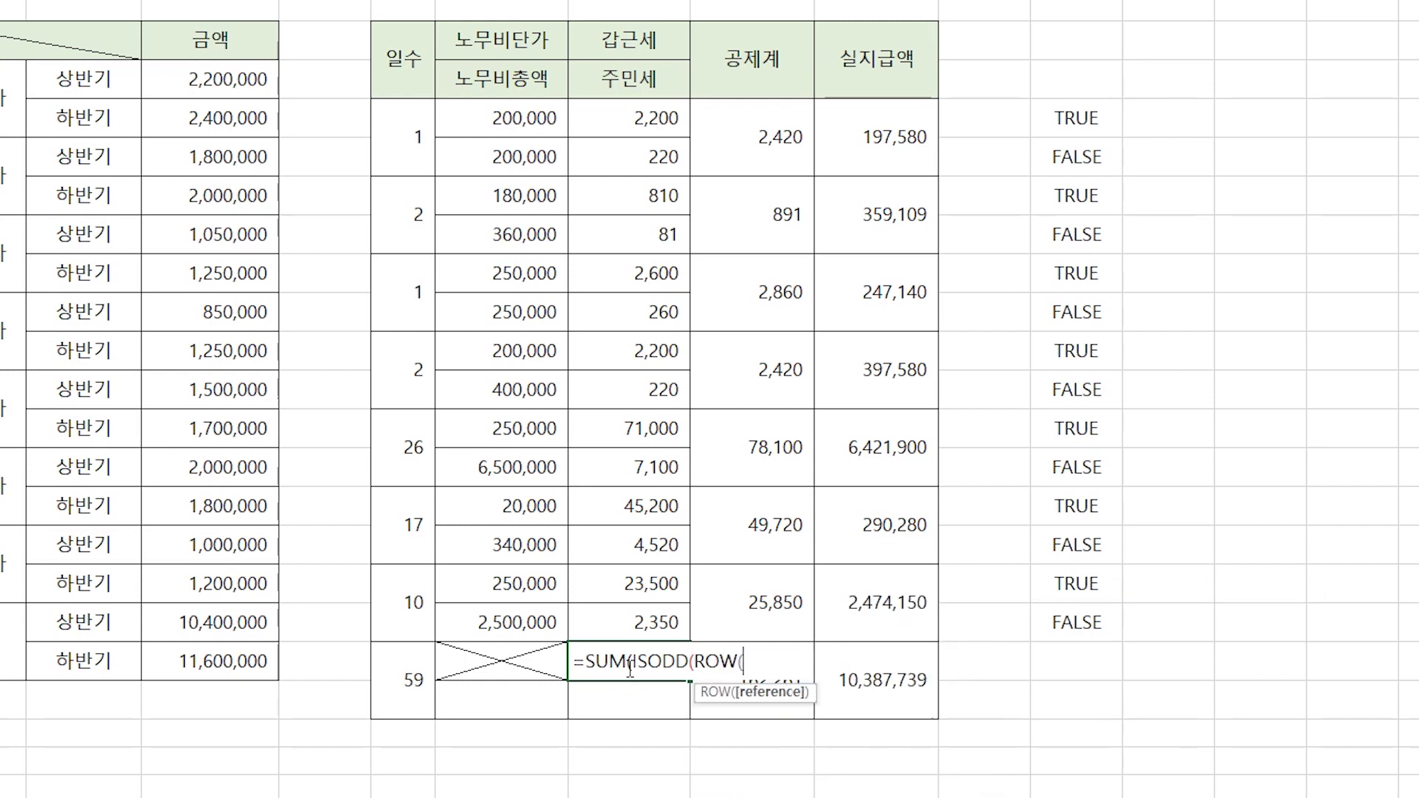
{"action": "left_click_drag", "start_coordinate": [638, 135], "coordinate": [661, 608]}
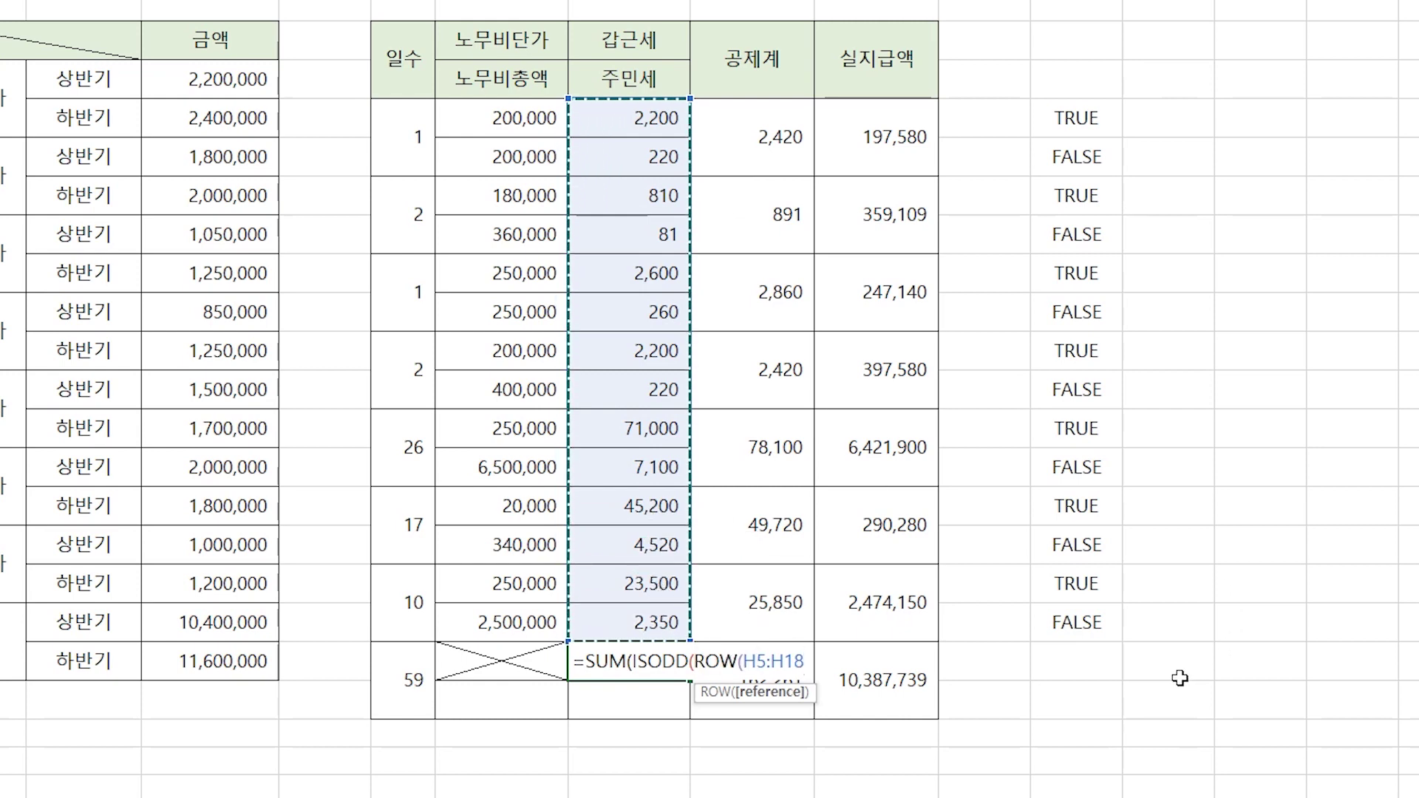
{"action": "type", "text": "))*"}
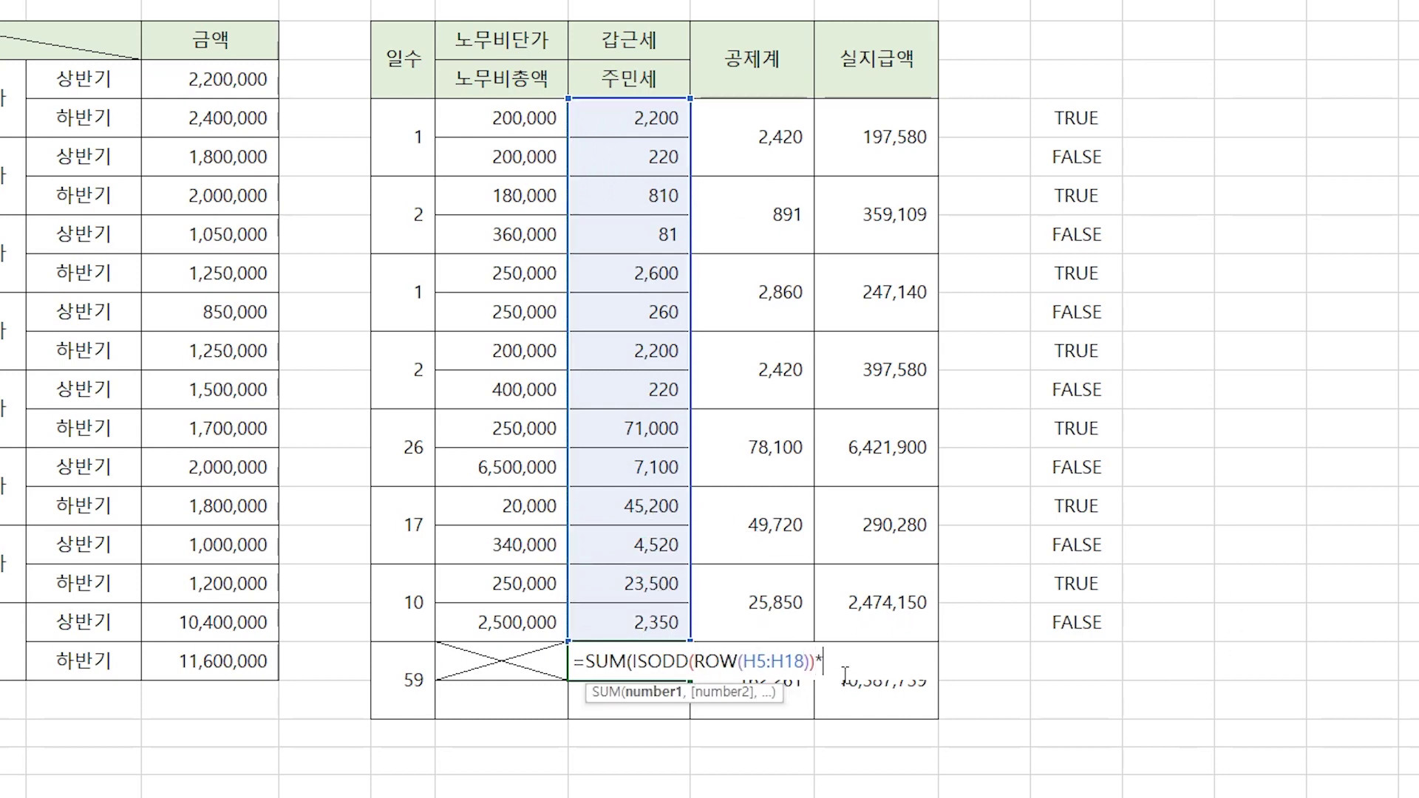
{"action": "left_click_drag", "start_coordinate": [638, 122], "coordinate": [628, 621]}
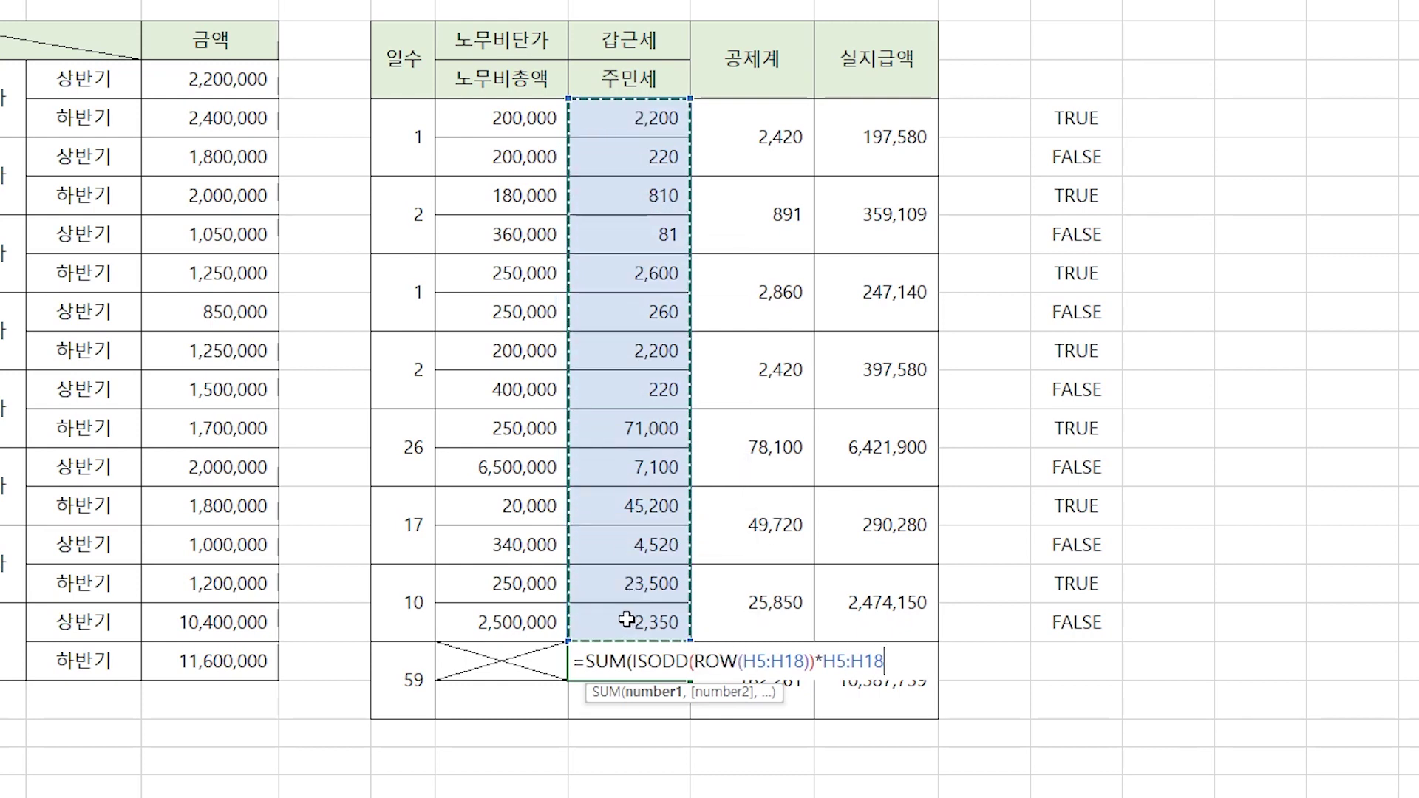
{"action": "type", "text": ")"}
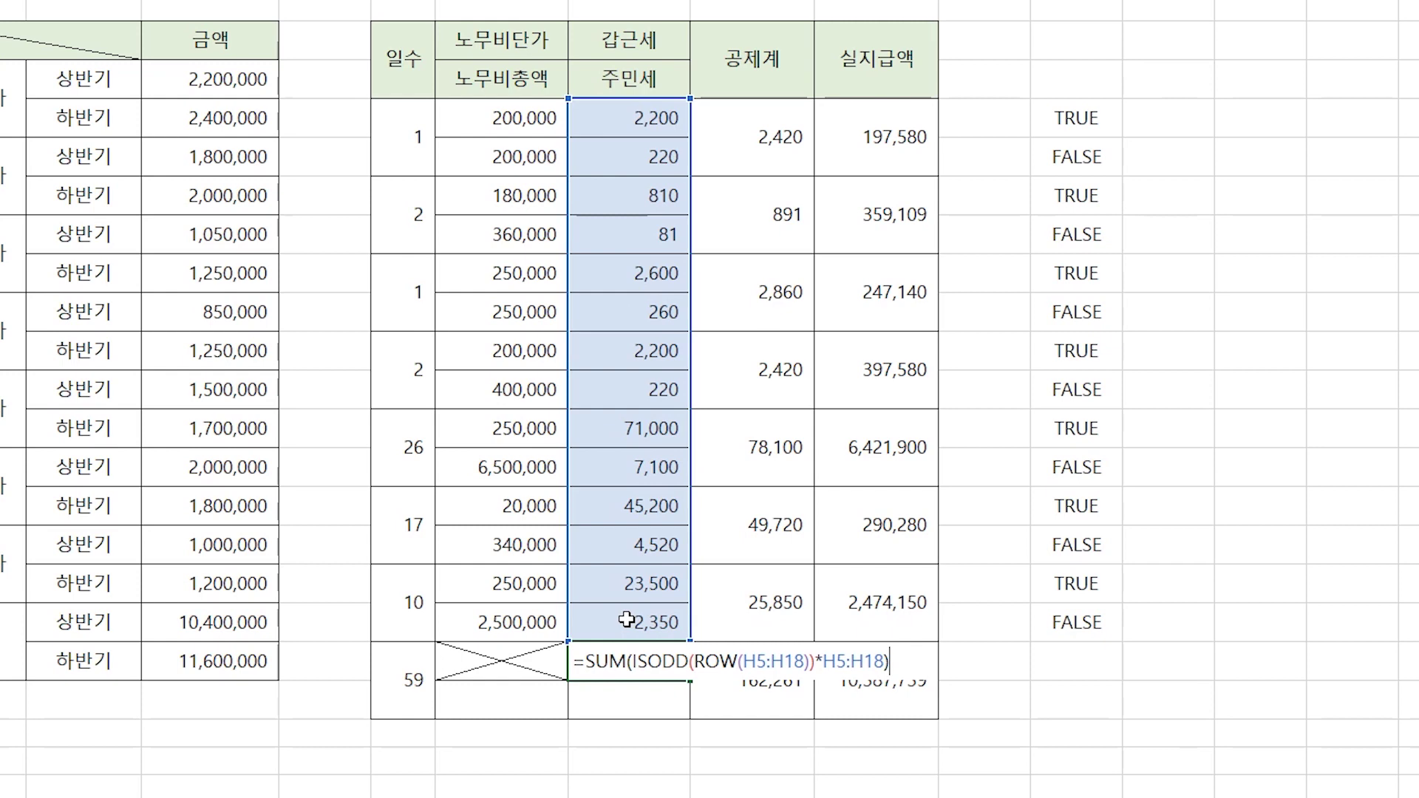
{"action": "key", "text": "Return"}
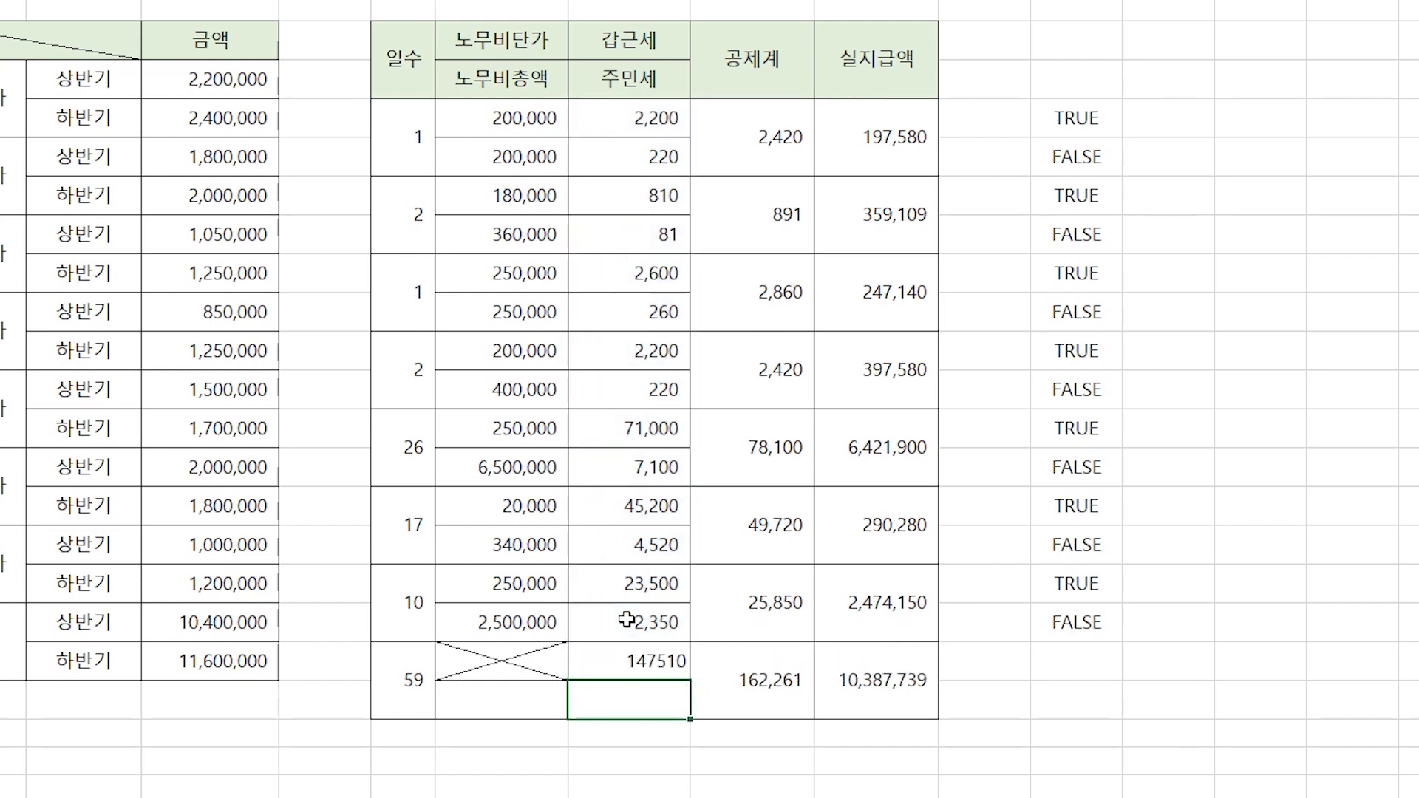
Format the 갑근세 total in H19 with the comma style for thousands separators.
{"action": "left_click", "coordinate": [656, 667]}
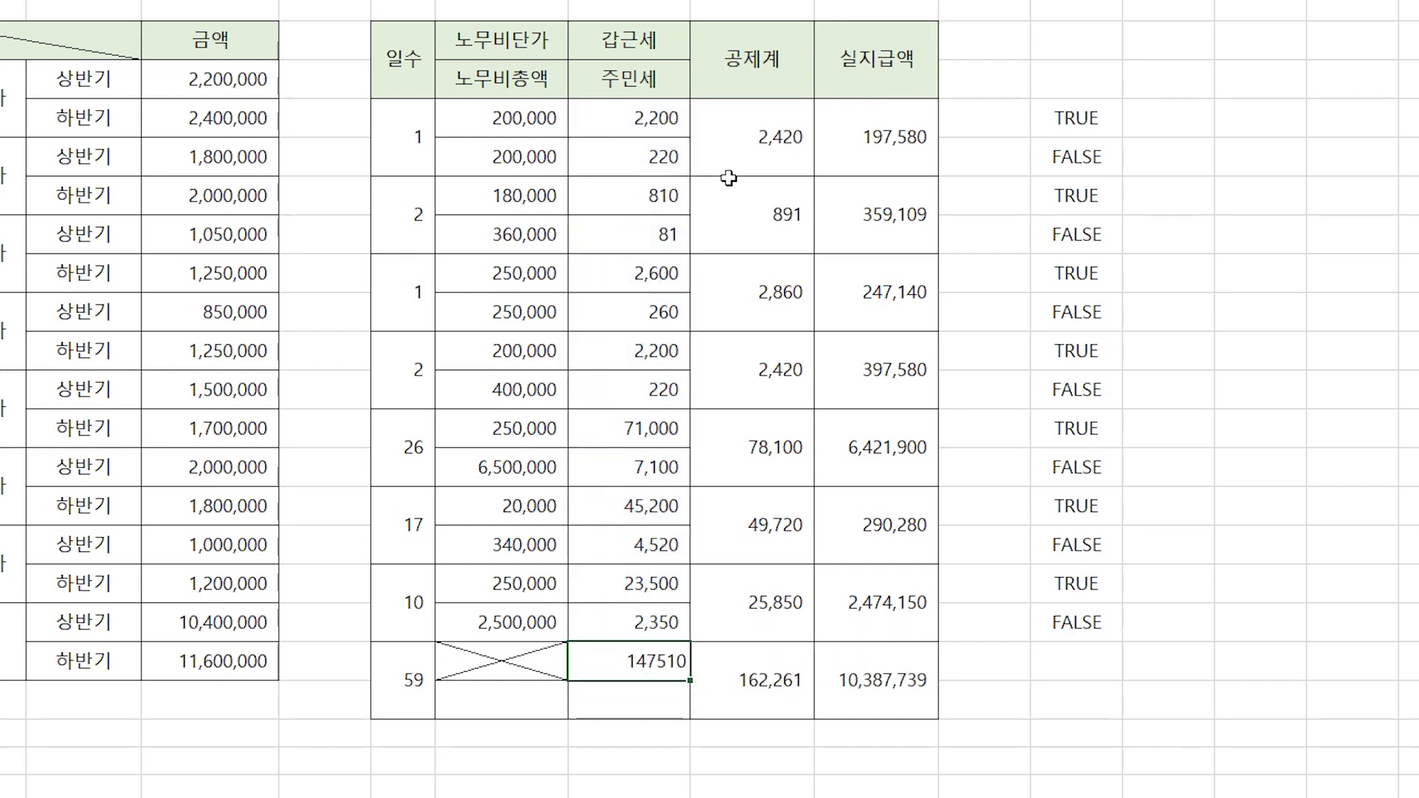
{"action": "key", "text": "alt+h"}
{"action": "key", "text": "k"}
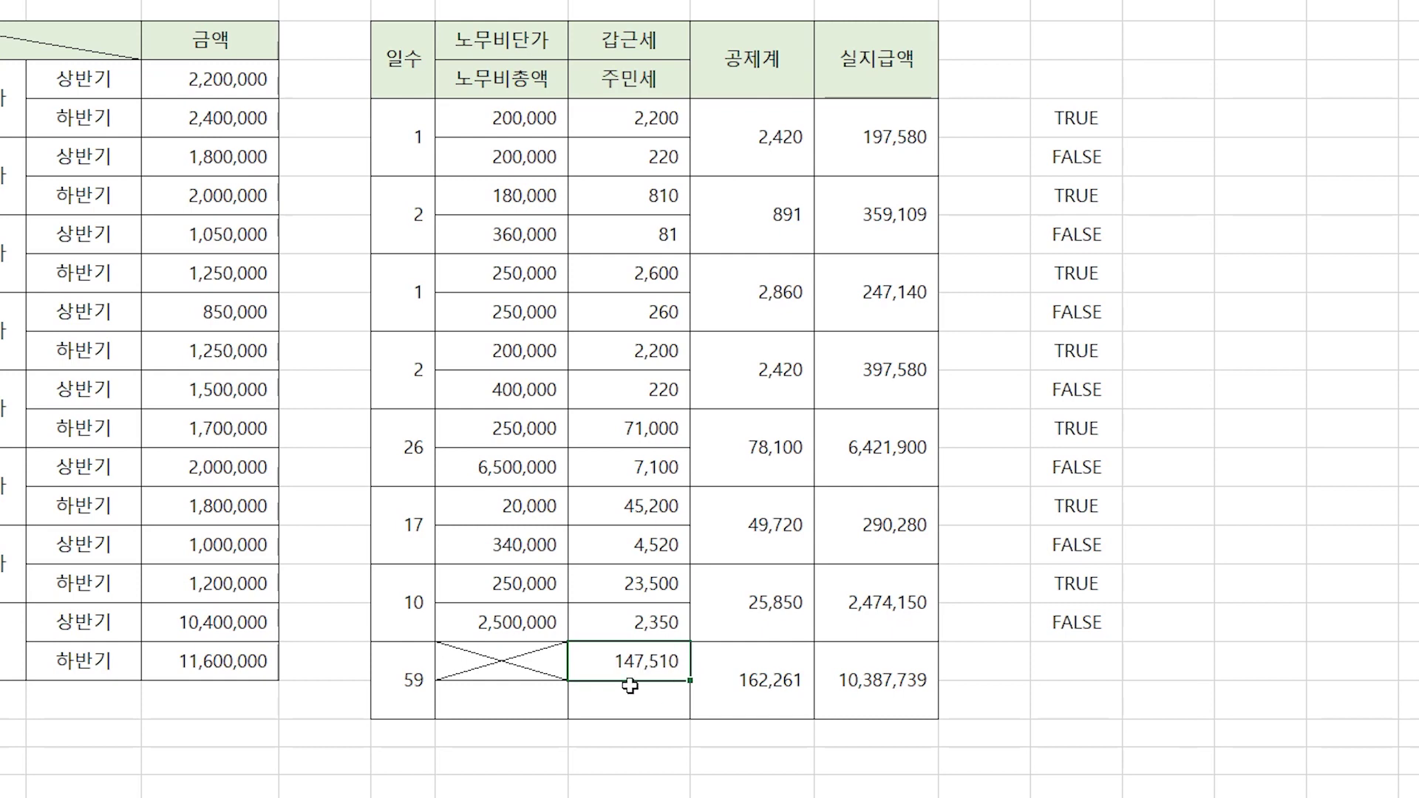
Enter =H5*L5 in M5 to multiply the first tax amount by its odd-row test, and fill it down to M18.
{"action": "left_click", "coordinate": [1175, 120]}
{"action": "type", "text": "="}
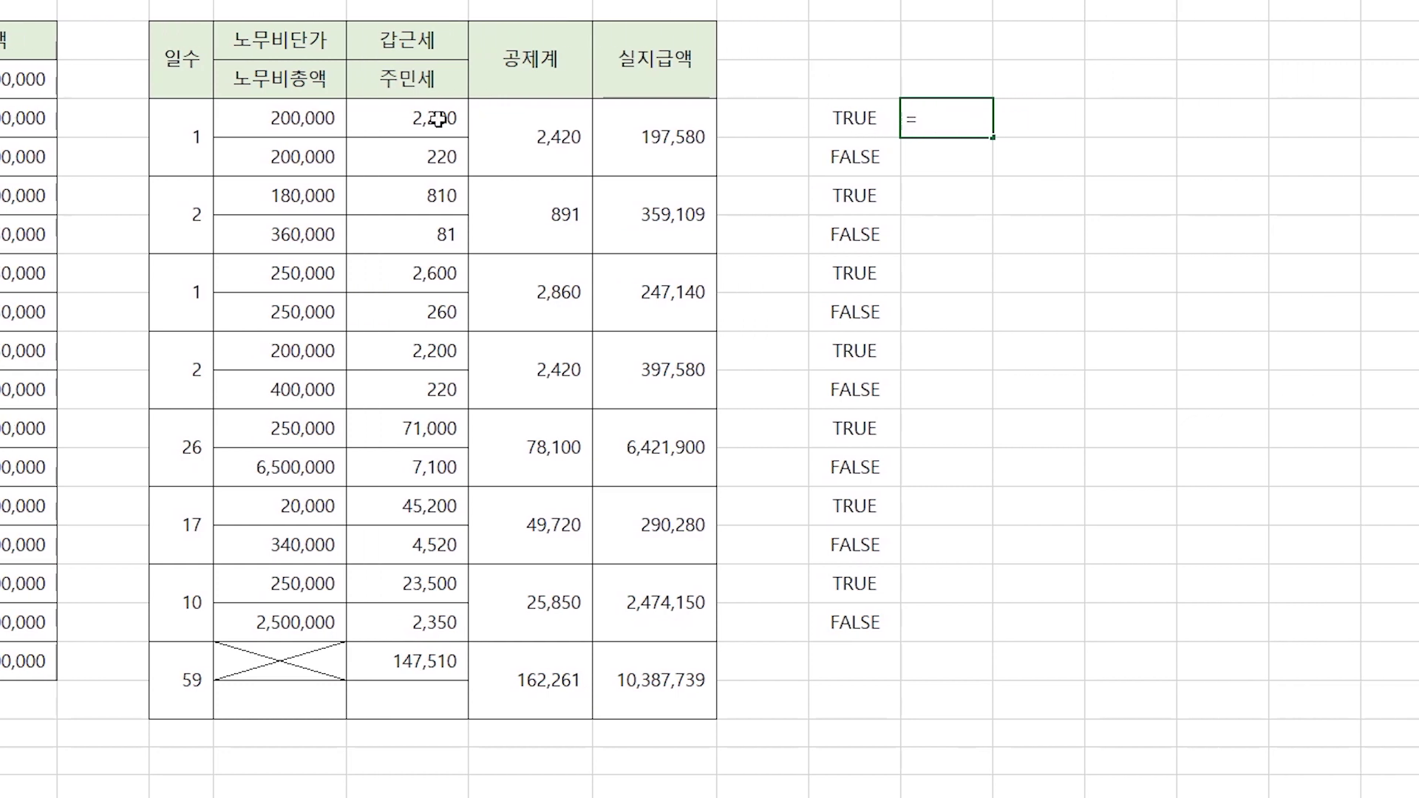
{"action": "left_click", "coordinate": [439, 119]}
{"action": "type", "text": "*"}
{"action": "left_click", "coordinate": [857, 117]}
{"action": "key", "text": "Return"}
{"action": "left_click", "coordinate": [976, 118]}
{"action": "left_click_drag", "start_coordinate": [992, 138], "coordinate": [980, 659]}
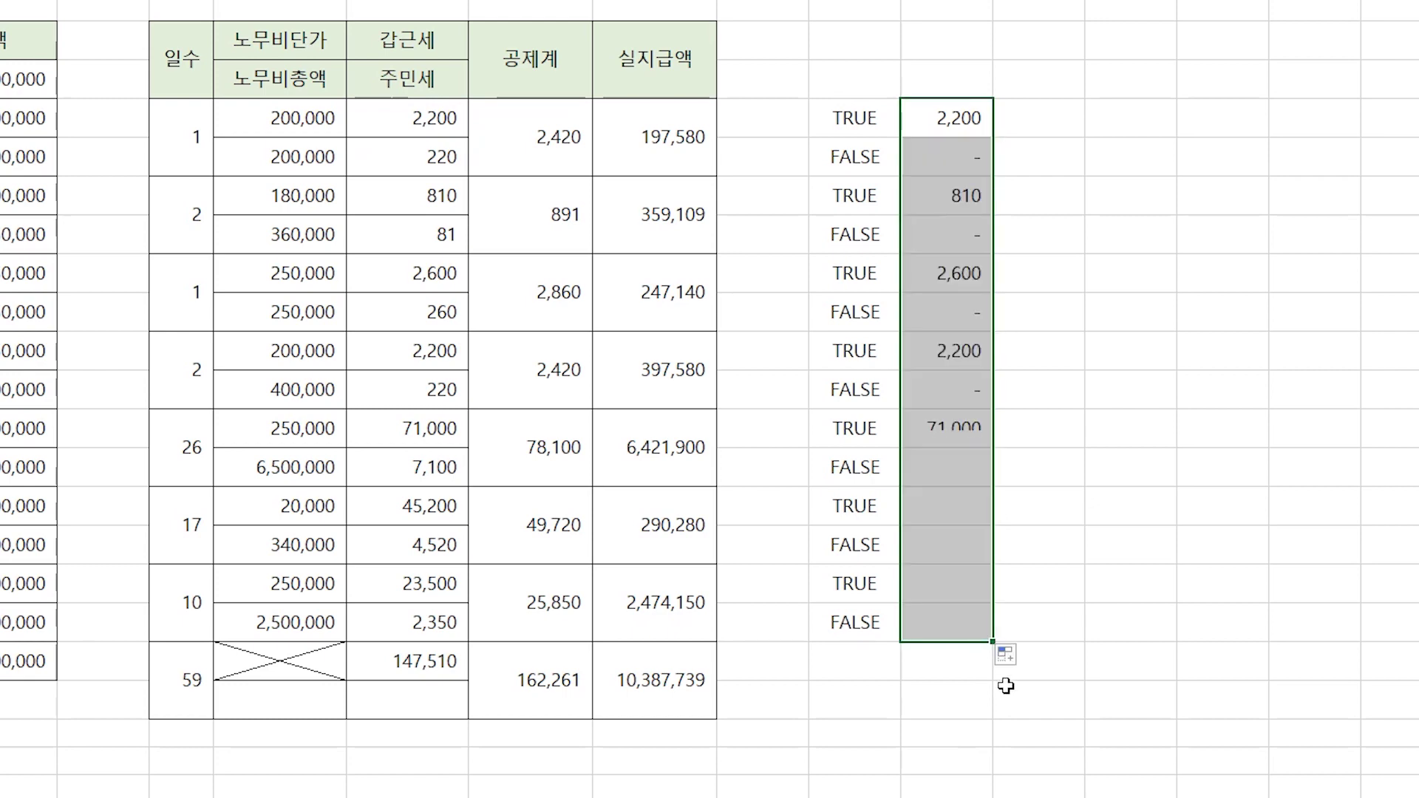
Sum the multiplied amounts in M5:M18 in cell M19.
{"action": "left_click", "coordinate": [956, 671]}
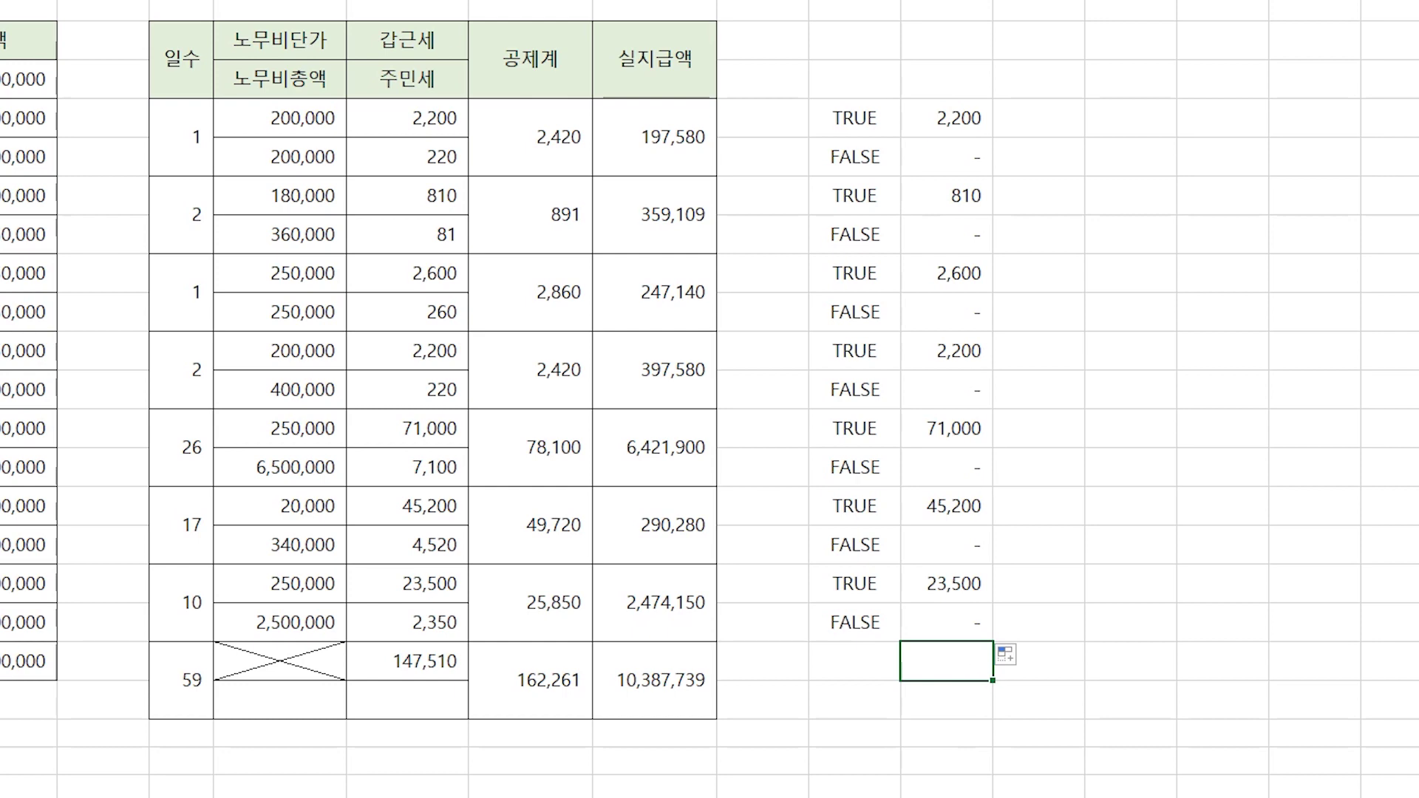
{"action": "key", "text": "ctrl+shift+Up"}
{"action": "key", "text": "alt+equal"}
{"action": "left_click", "coordinate": [948, 662]}
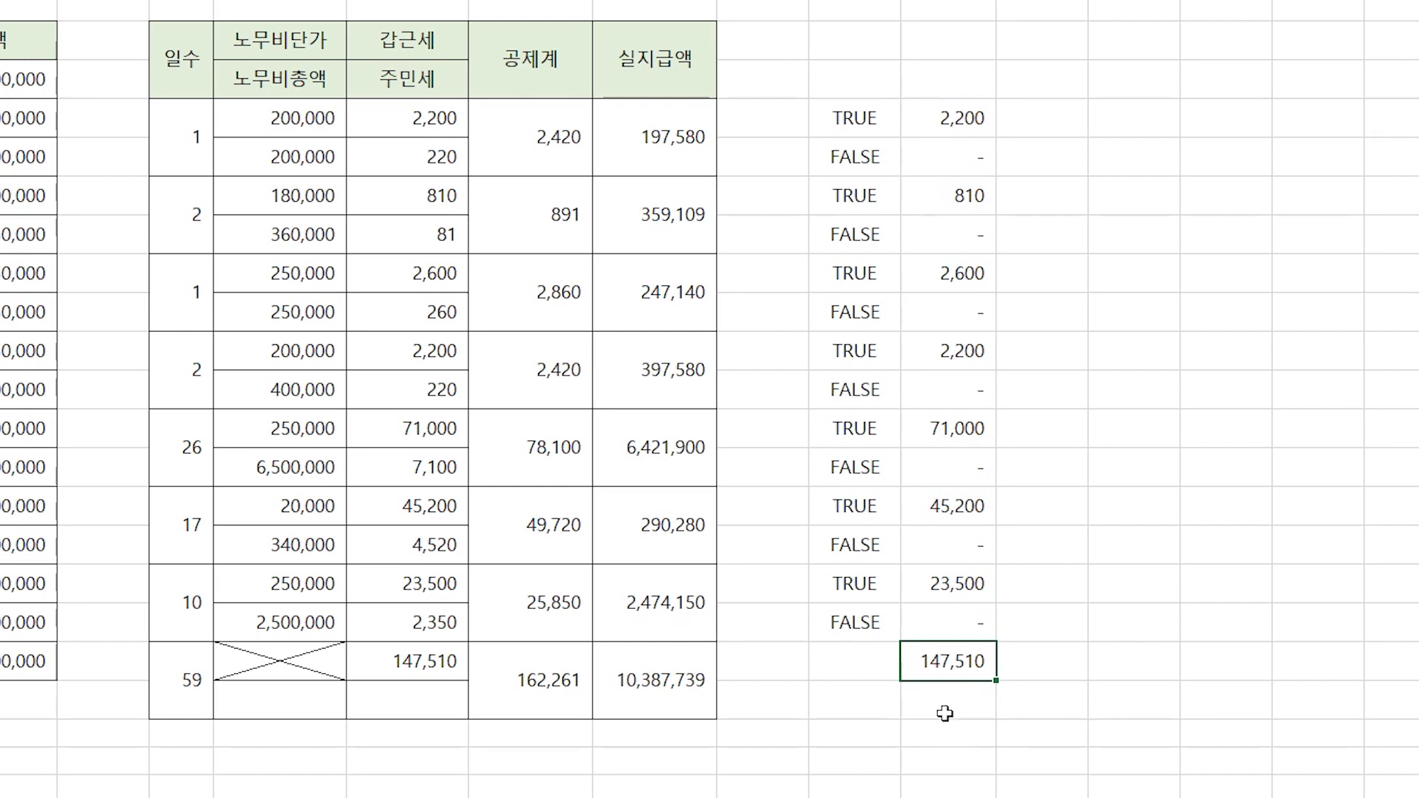
Review the SUM and ISODD array formula behind the 갑근세 total in H19, leaving it as is.
{"action": "left_click", "coordinate": [439, 663]}
{"action": "double_click", "coordinate": [439, 662]}
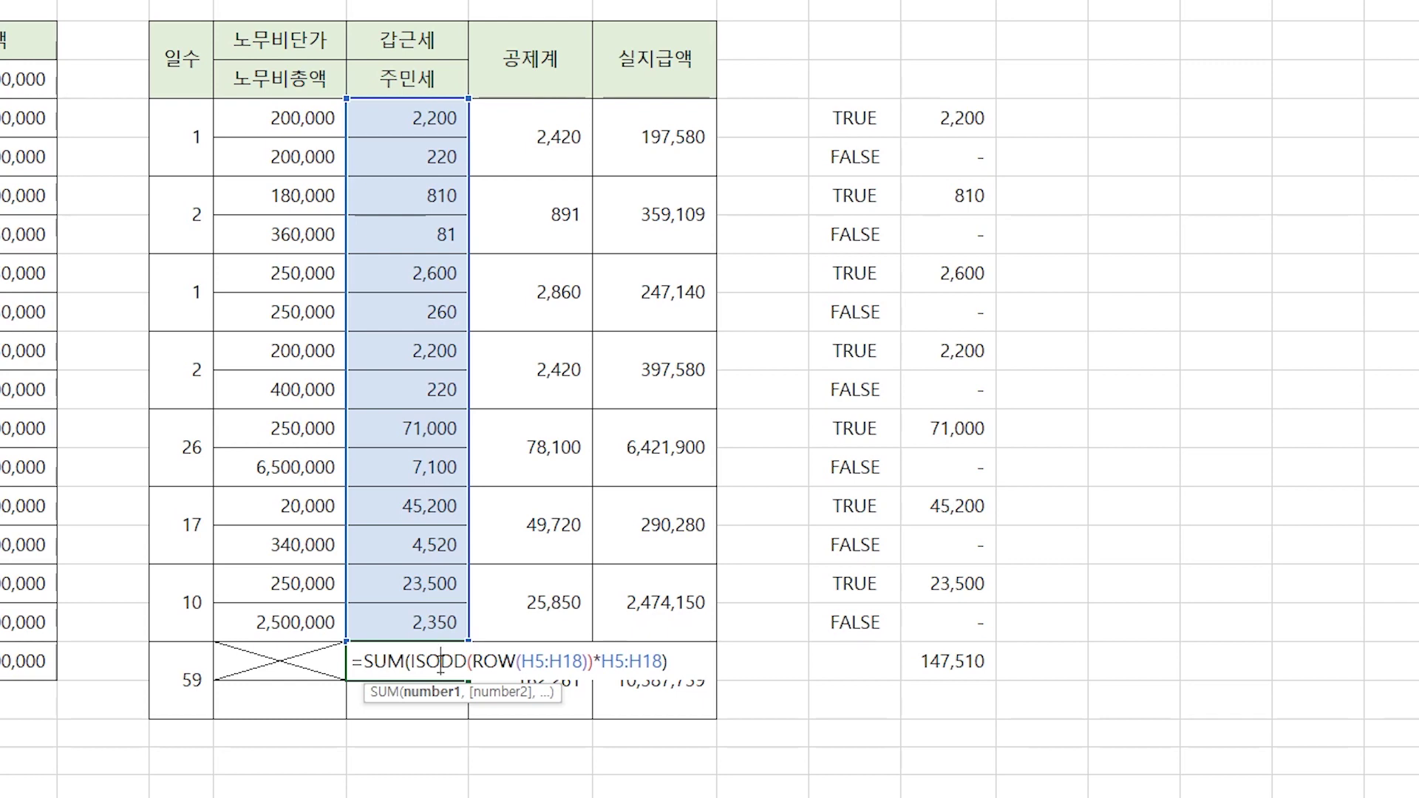
{"action": "key", "text": "Return"}
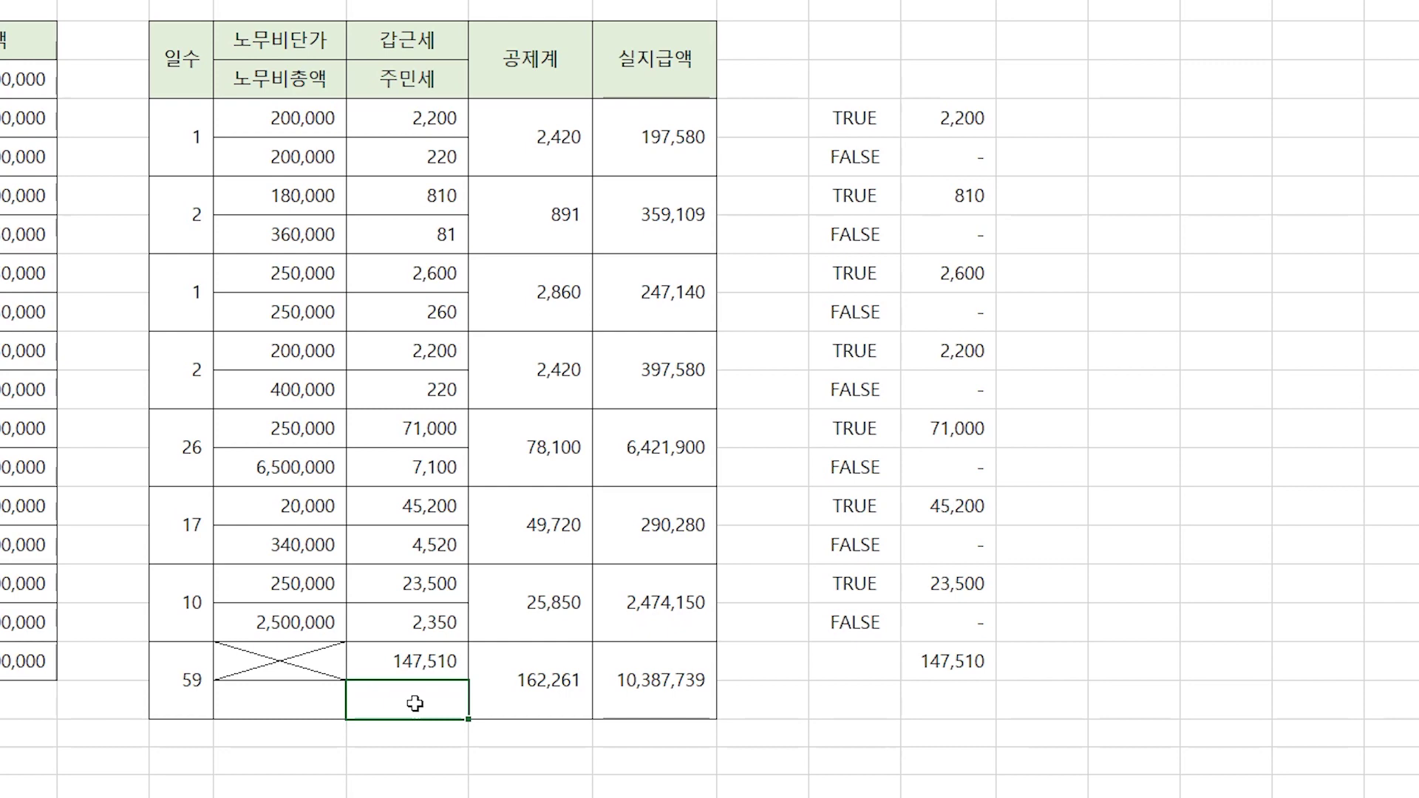
Build the 주민세 total formula in H20 as =SUM(ISEVEN(ROW(H5:H18))) to test the tax rows for even row numbers.
{"action": "type", "text": "=SUM("}
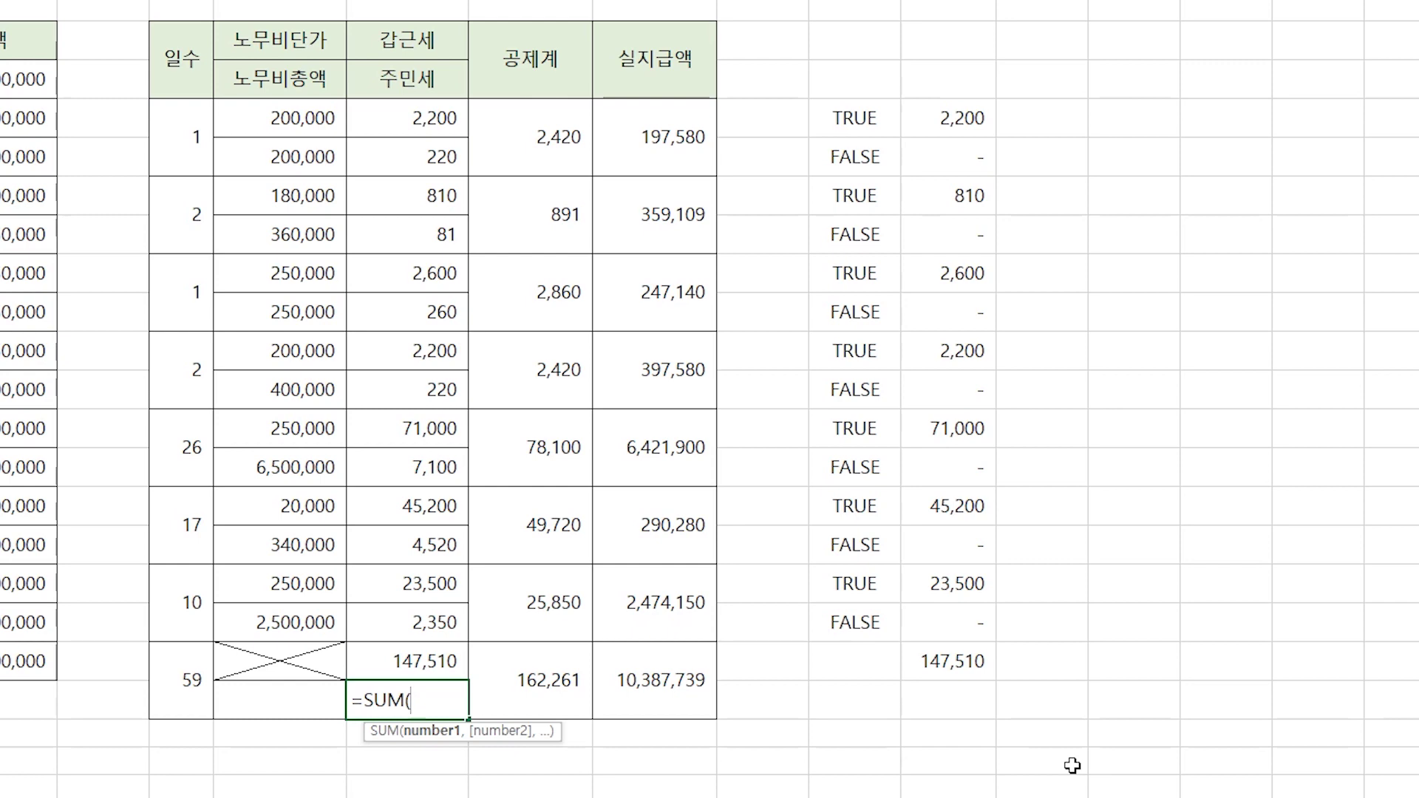
{"action": "type", "text": ")"}
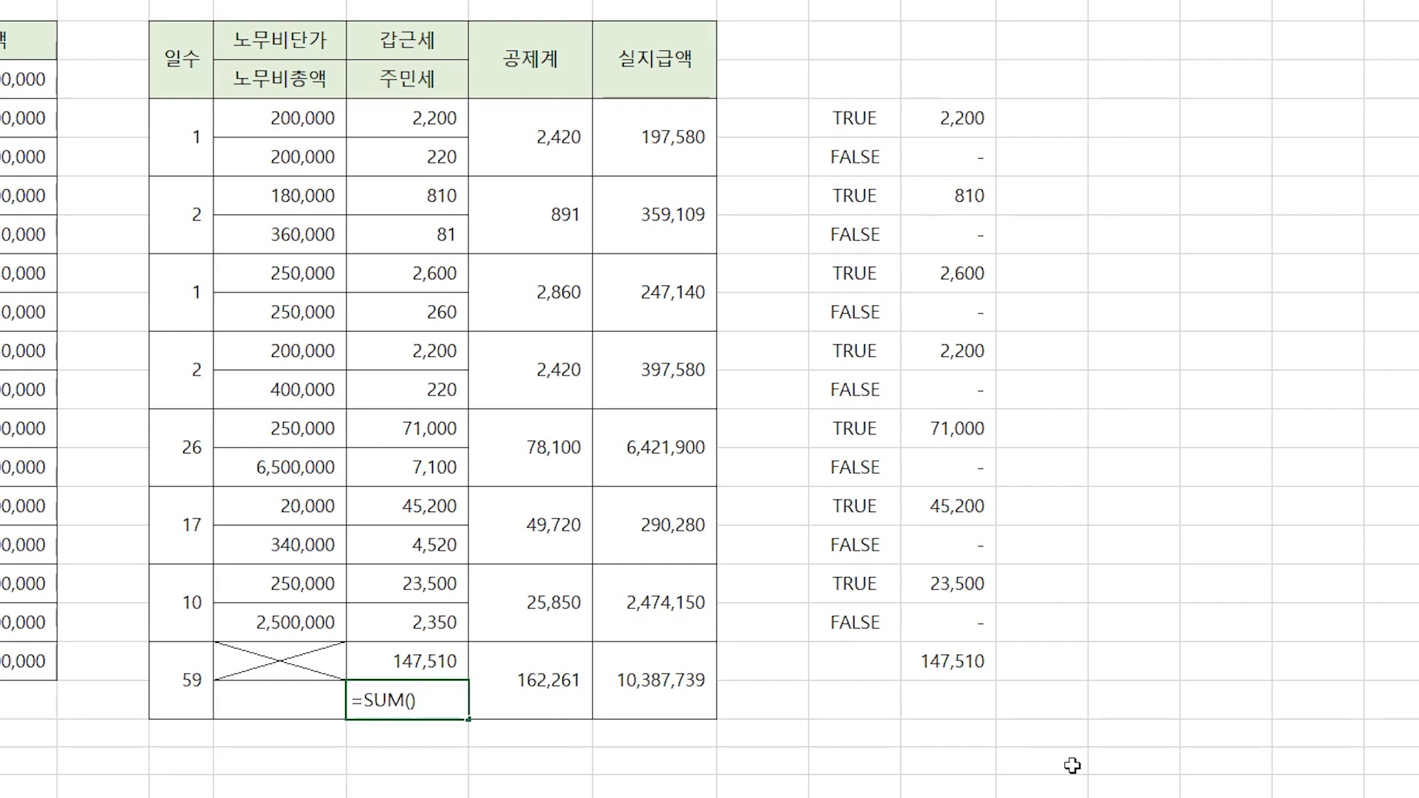
{"action": "key", "text": "Left"}
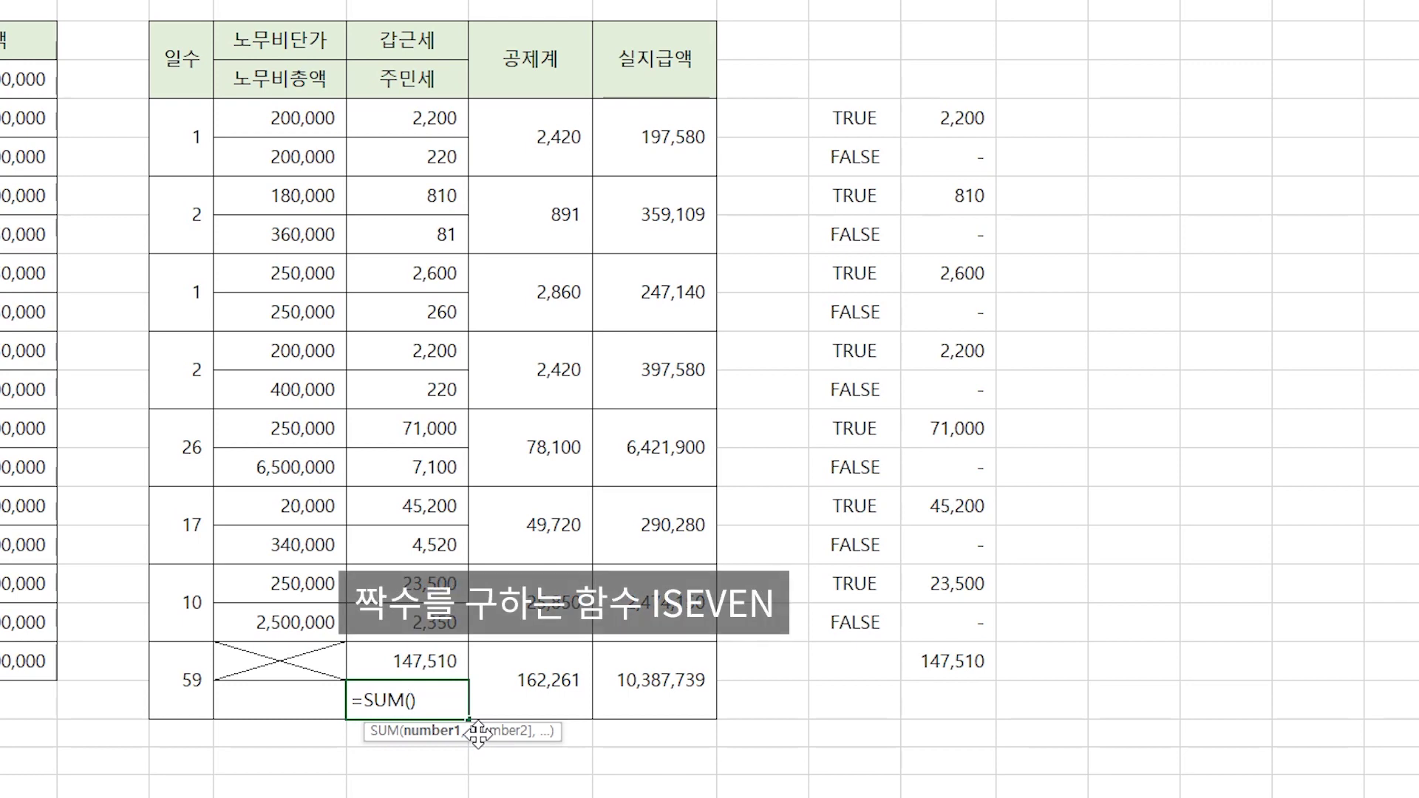
{"action": "type", "text": "ISEVEN"}
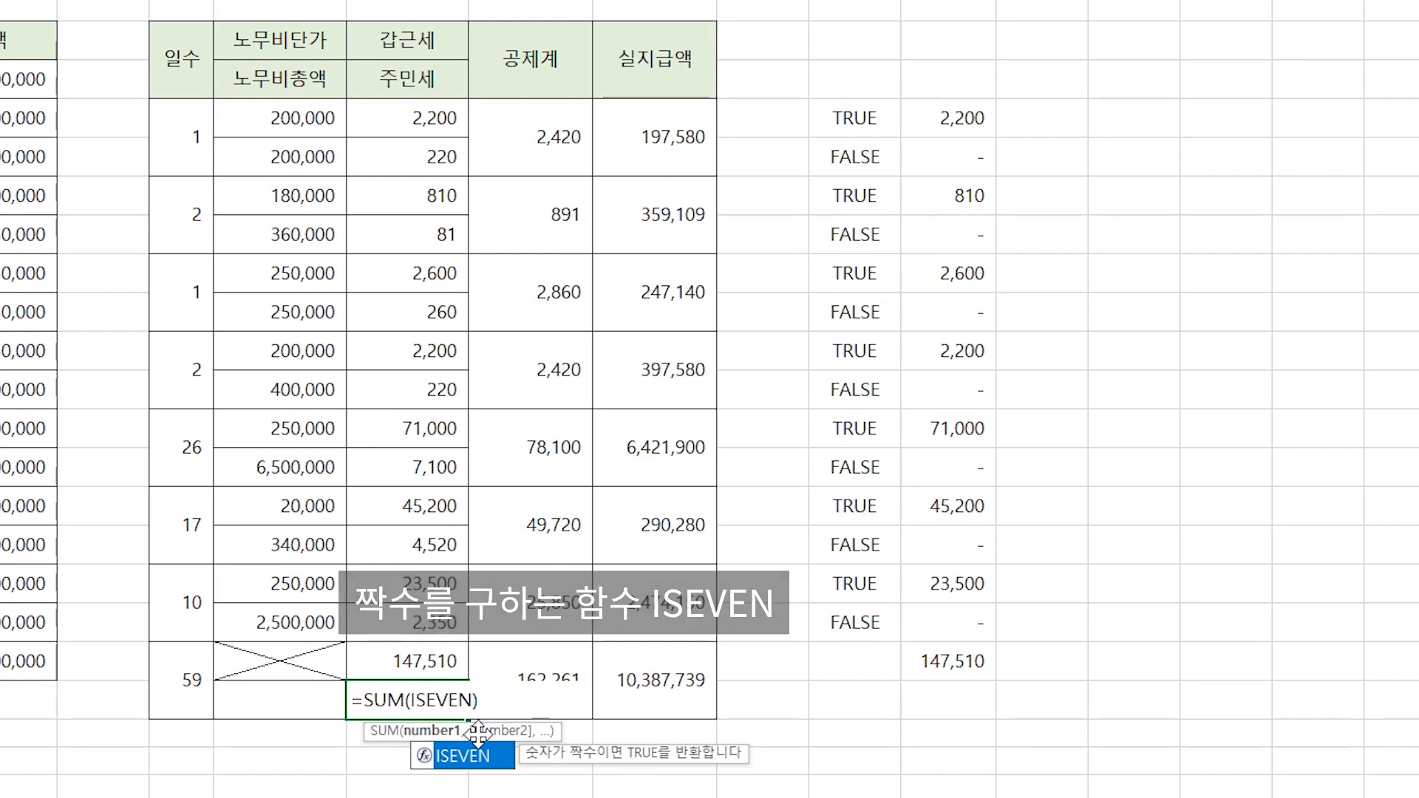
{"action": "type", "text": "()"}
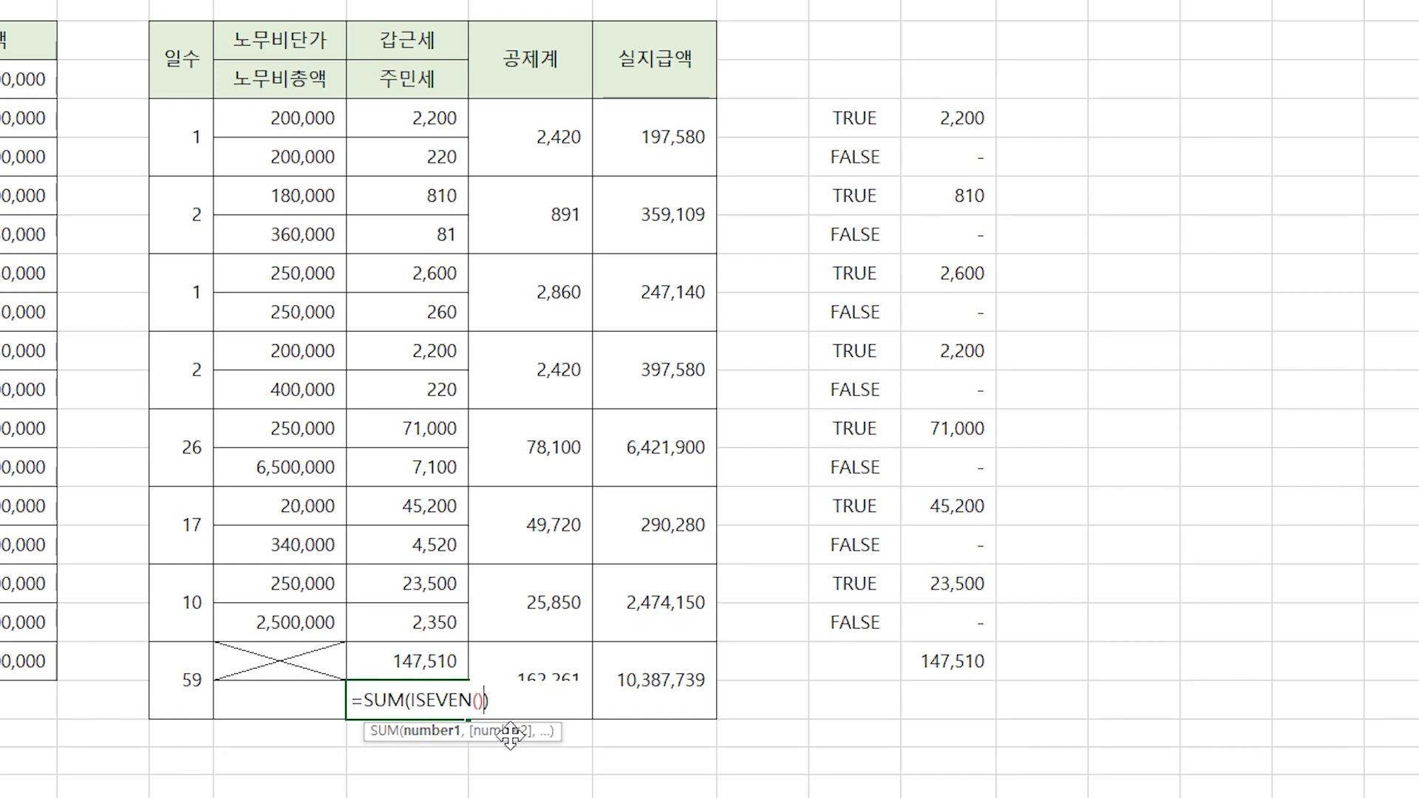
{"action": "left_click", "coordinate": [478, 701]}
{"action": "type", "text": "ROW()"}
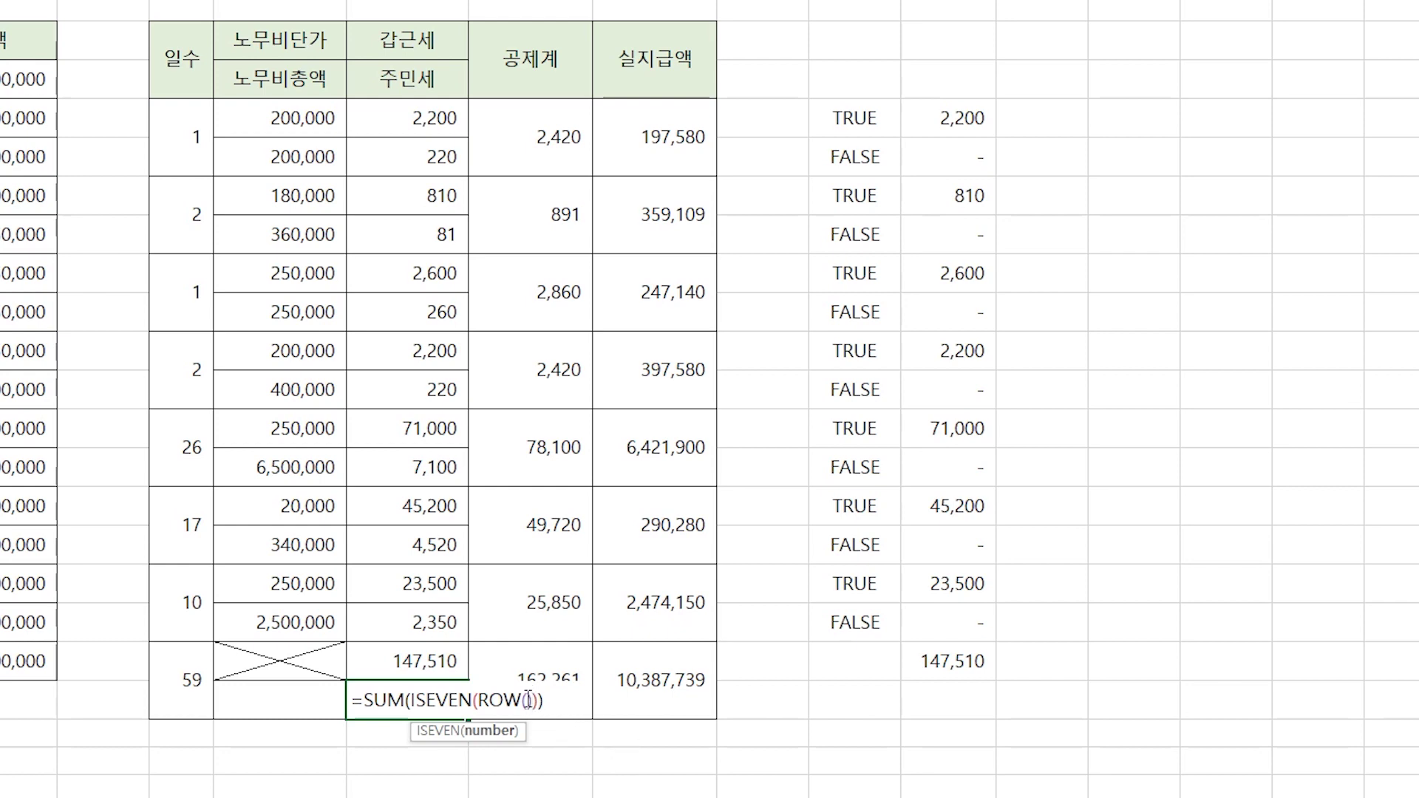
{"action": "key", "text": "Left"}
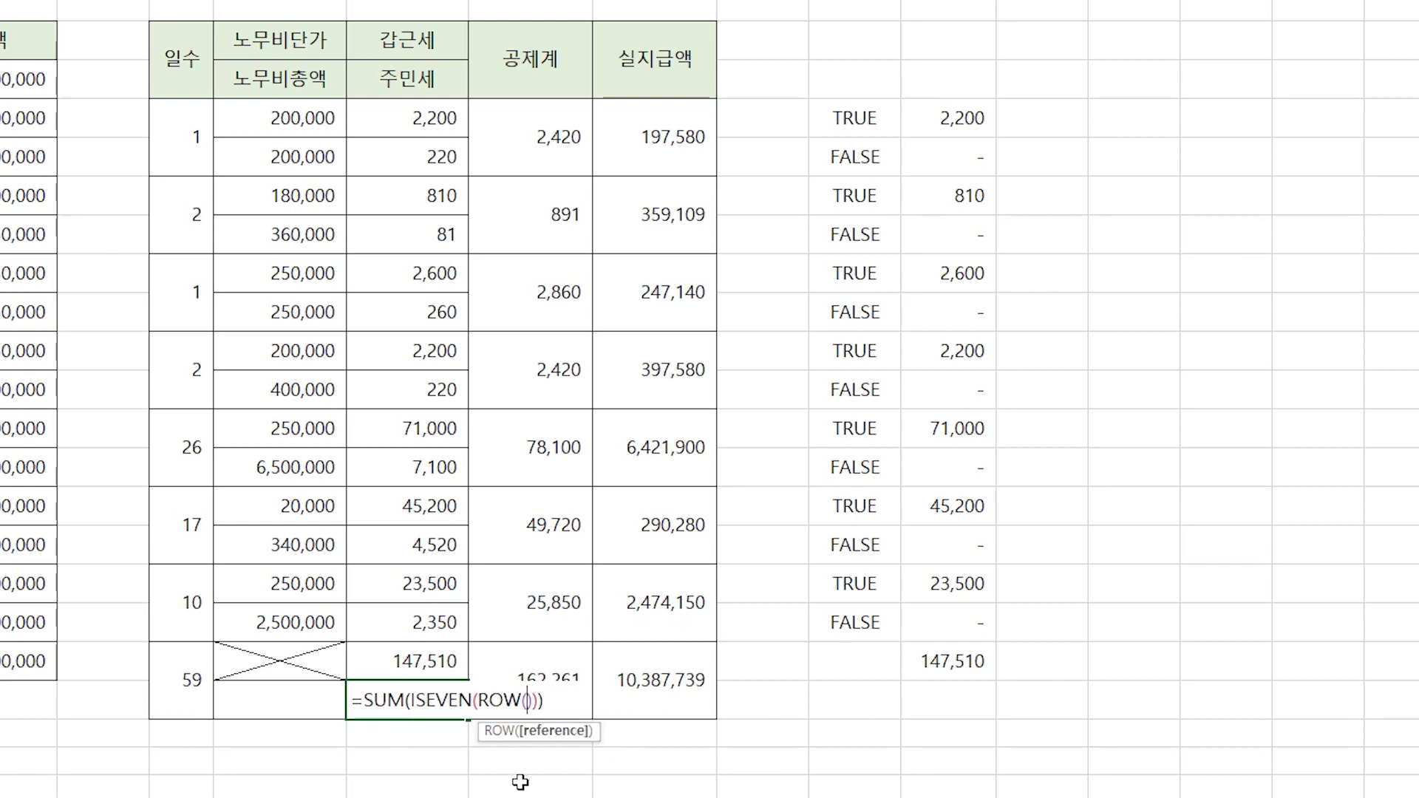
{"action": "left_click_drag", "start_coordinate": [429, 117], "coordinate": [413, 622]}
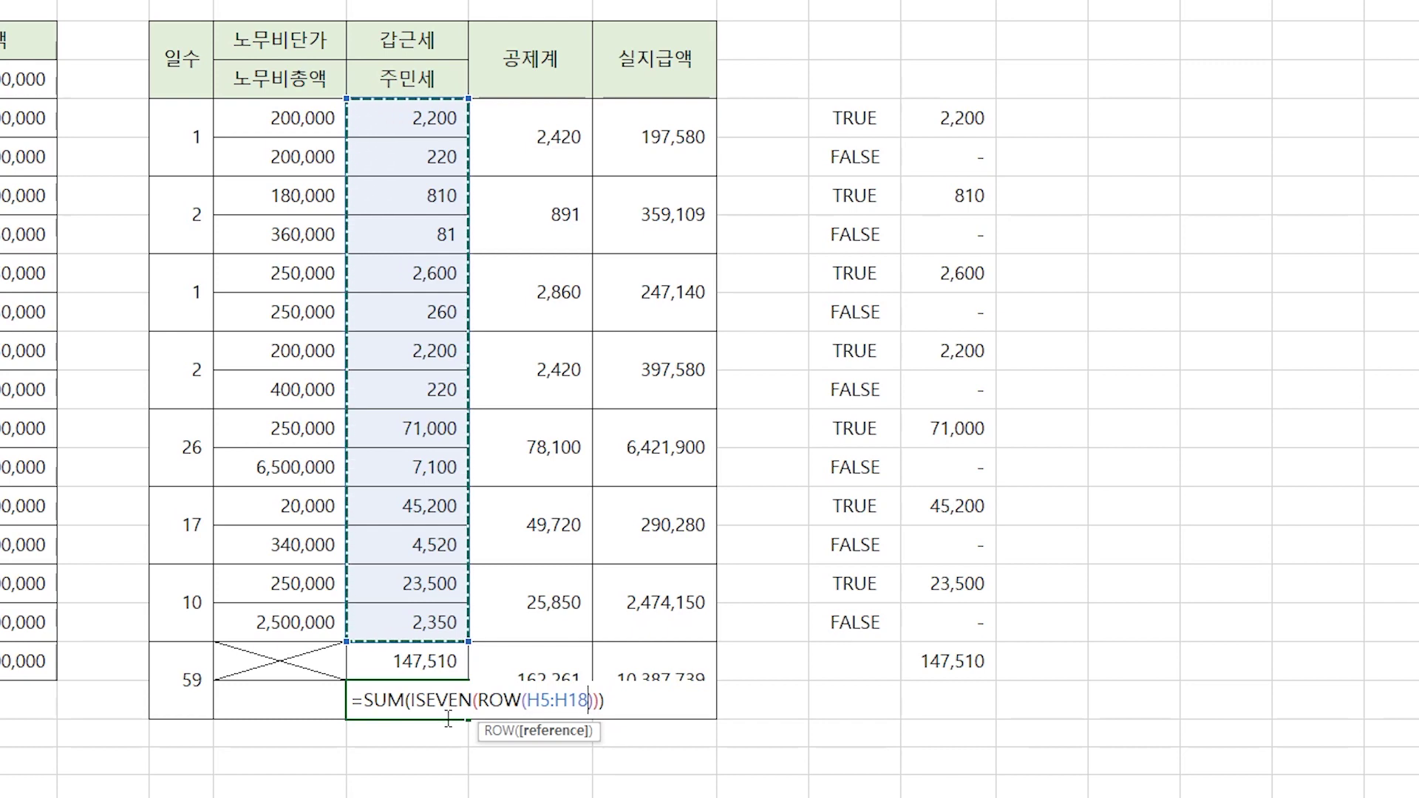
Multiply the ISEVEN test in H20 by H5:H18 within the SUM, and format the total with thousands separators.
{"action": "left_click", "coordinate": [598, 700]}
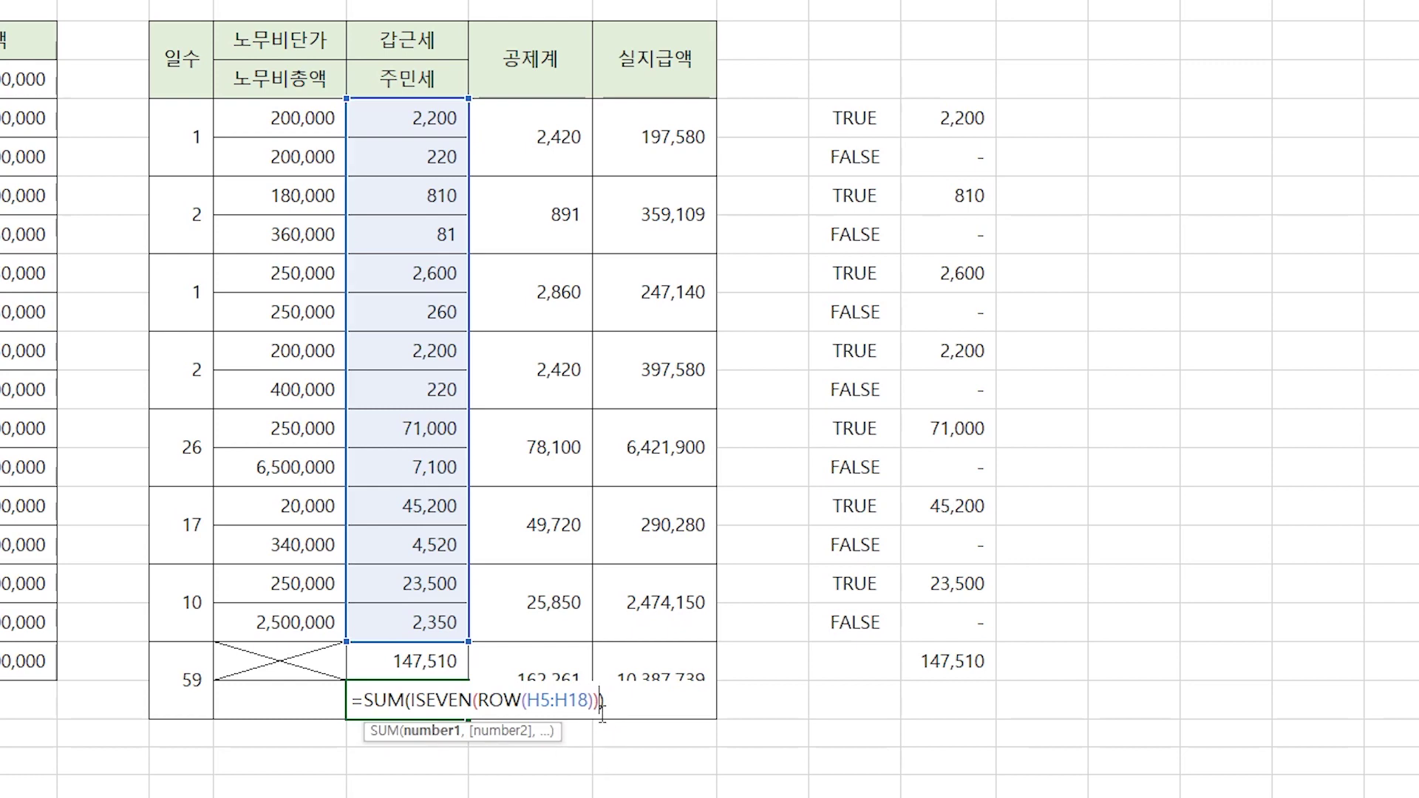
{"action": "key", "text": "Left"}
{"action": "type", "text": "*"}
{"action": "left_click_drag", "start_coordinate": [414, 116], "coordinate": [403, 633]}
{"action": "key", "text": "Return"}
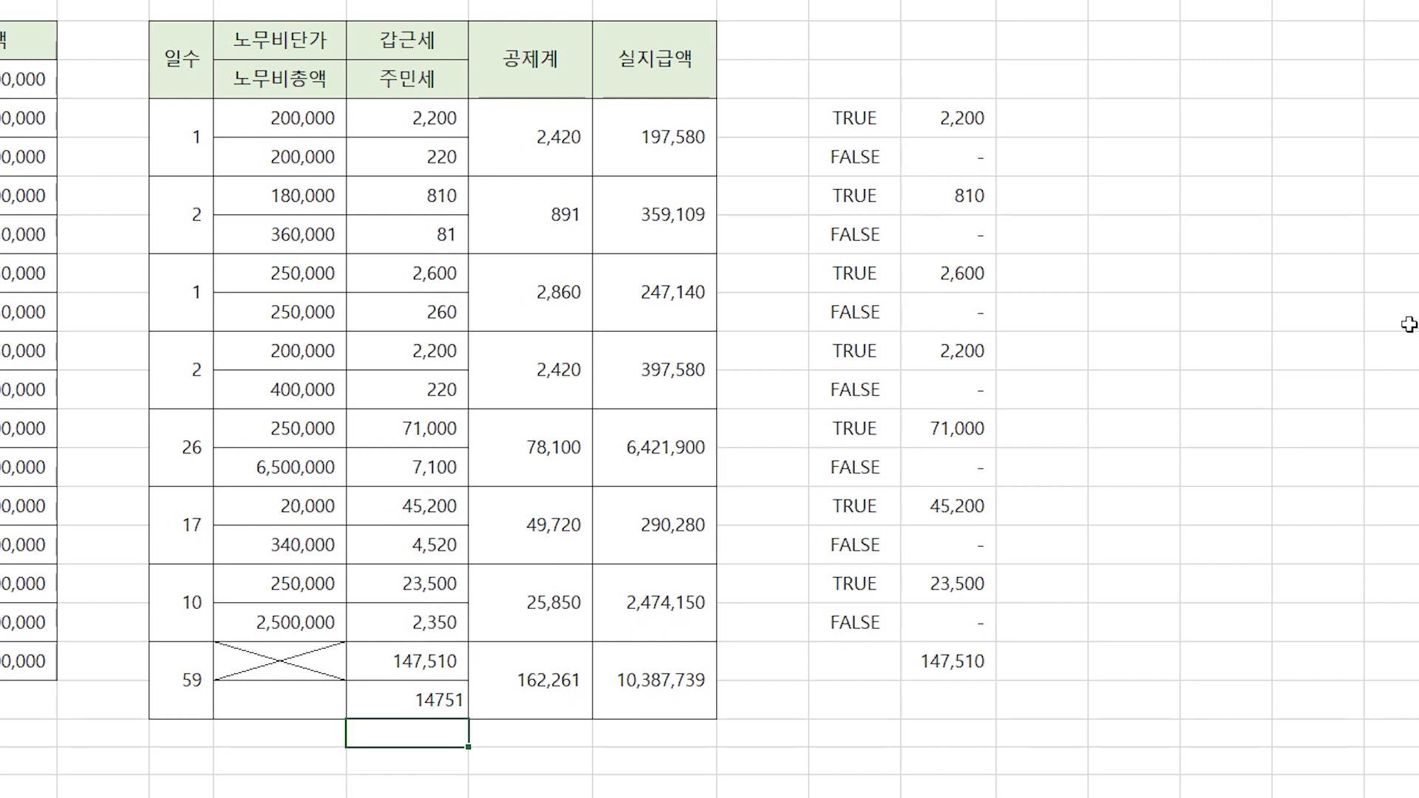
{"action": "left_click", "coordinate": [418, 695]}
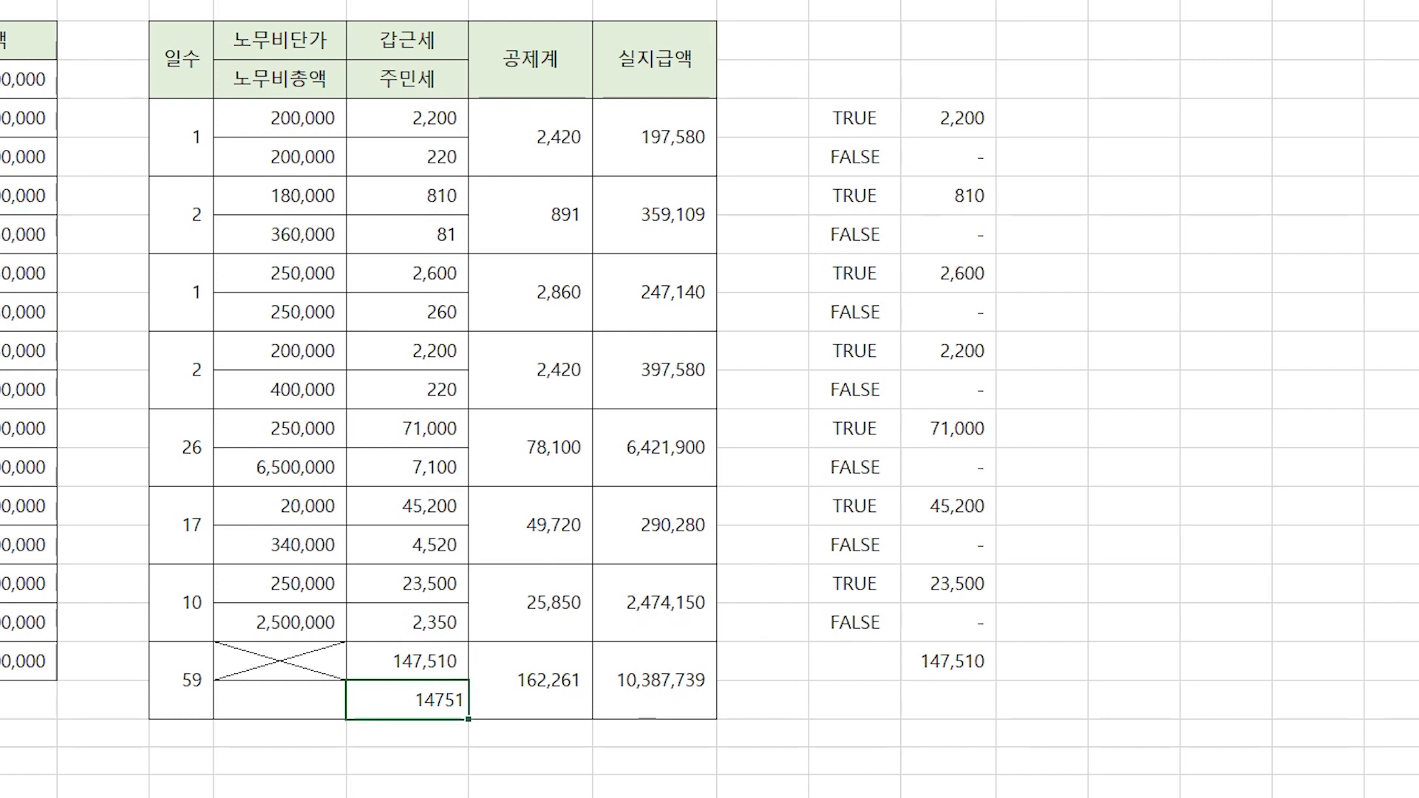
{"action": "key", "text": "ctrl+shift+1"}
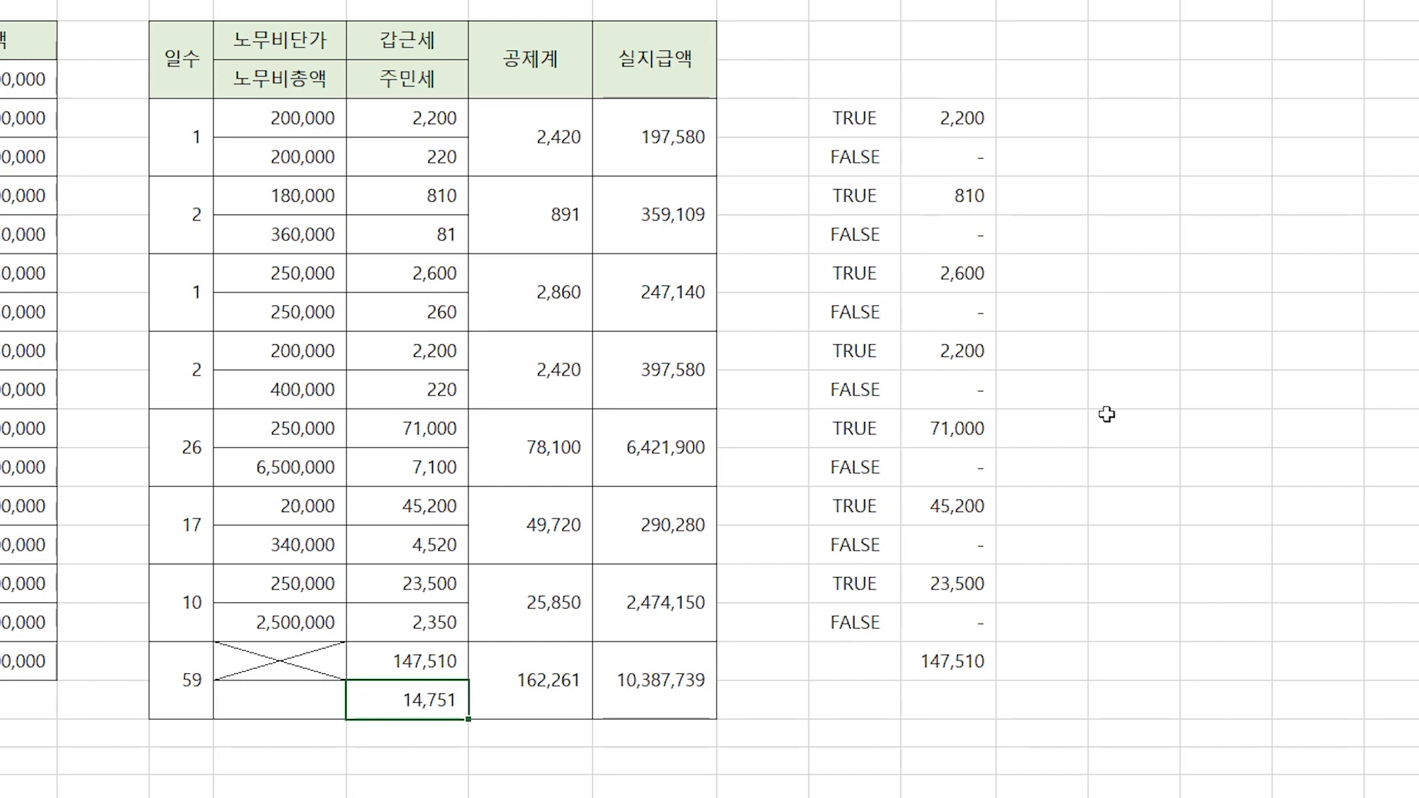
Enter =ISEVEN(ROW(H5:H18)) in cell O5 to test each tax row for an even row number.
{"action": "left_click", "coordinate": [1134, 127]}
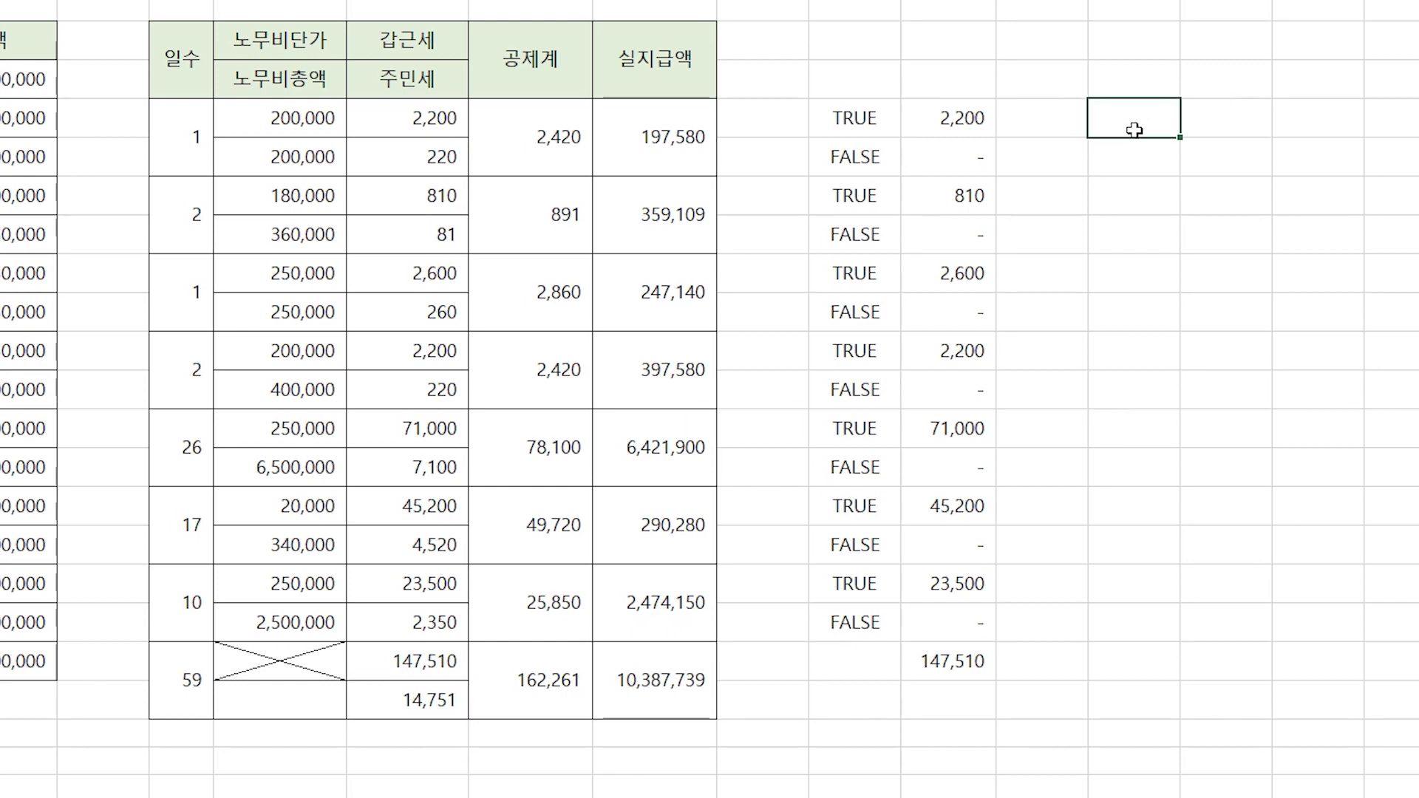
{"action": "type", "text": "=I"}
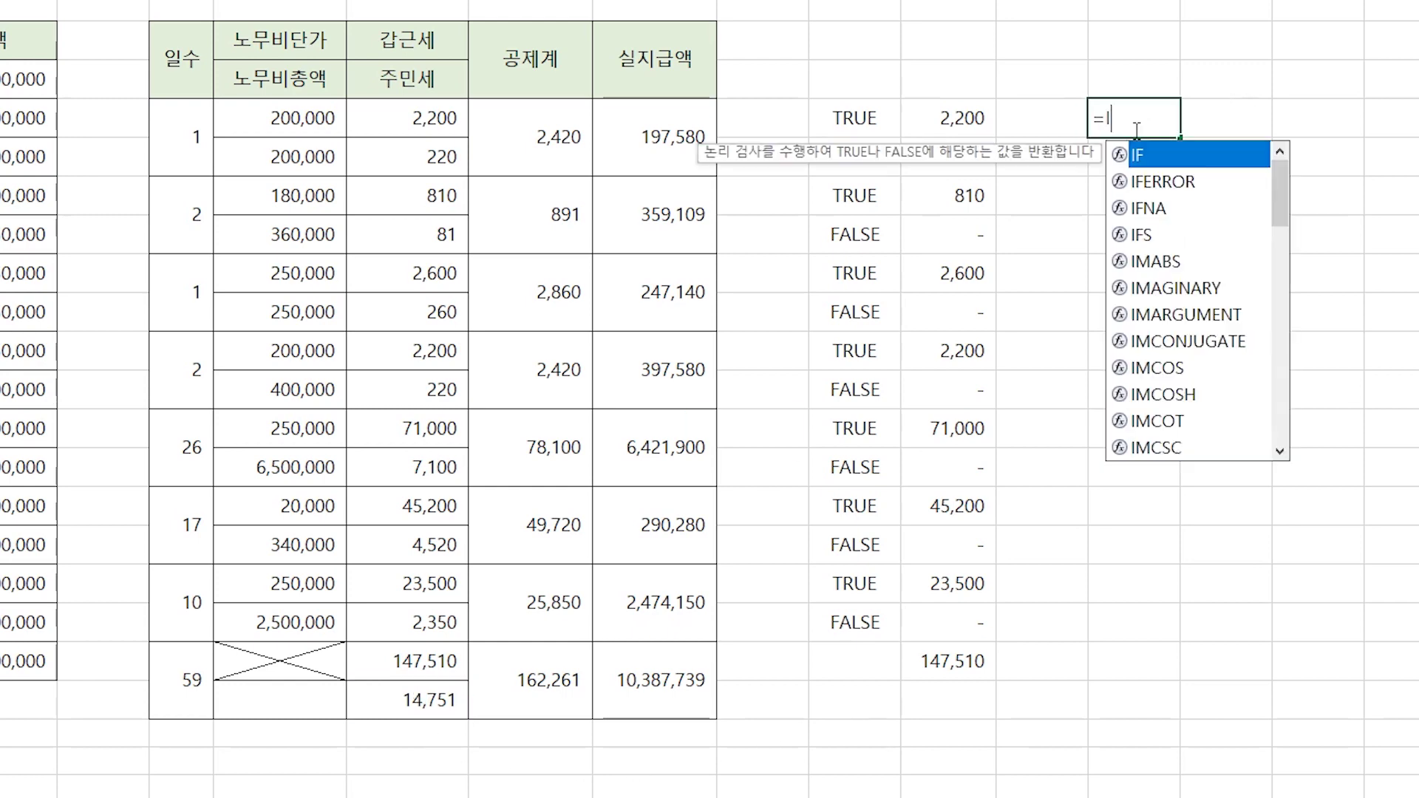
{"action": "type", "text": "SEVE"}
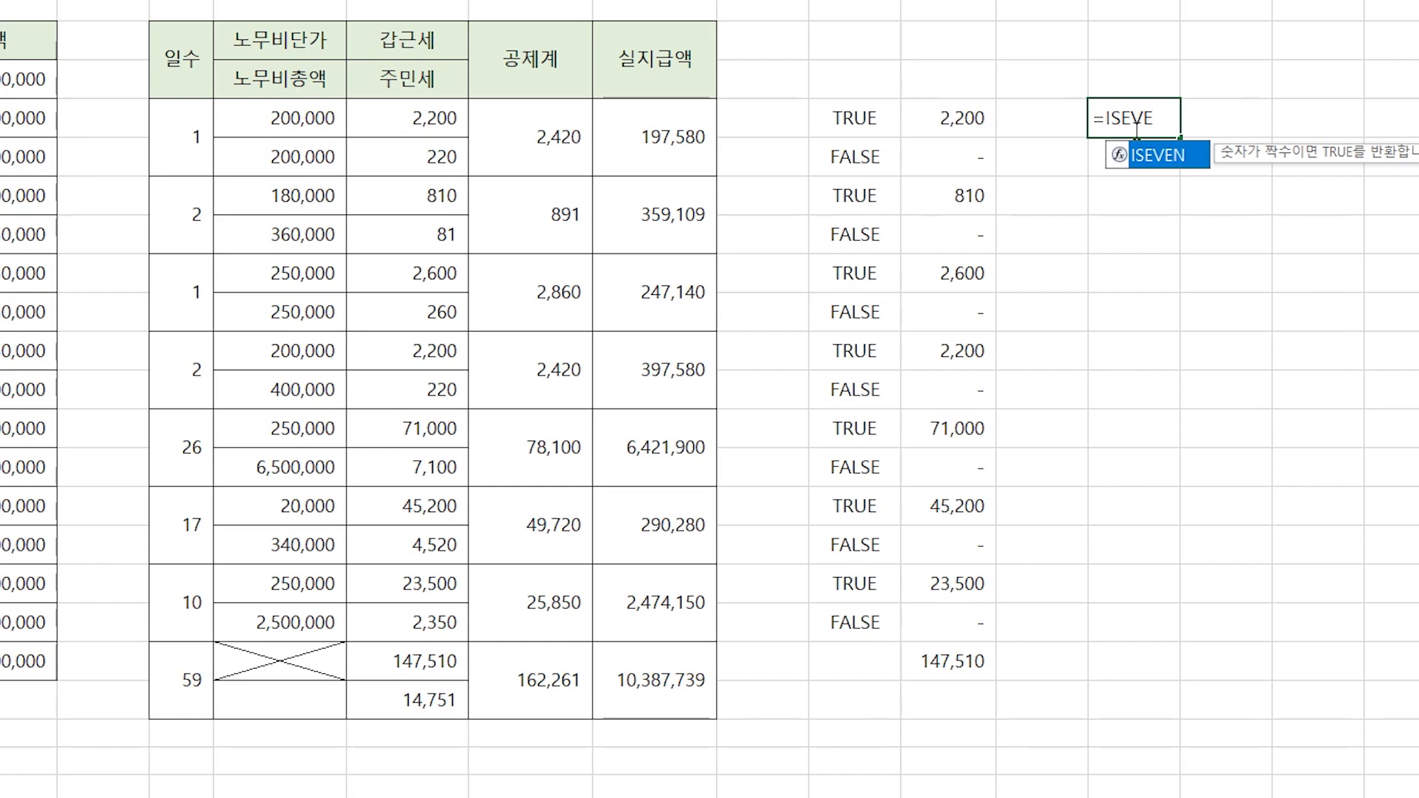
{"action": "type", "text": "N("}
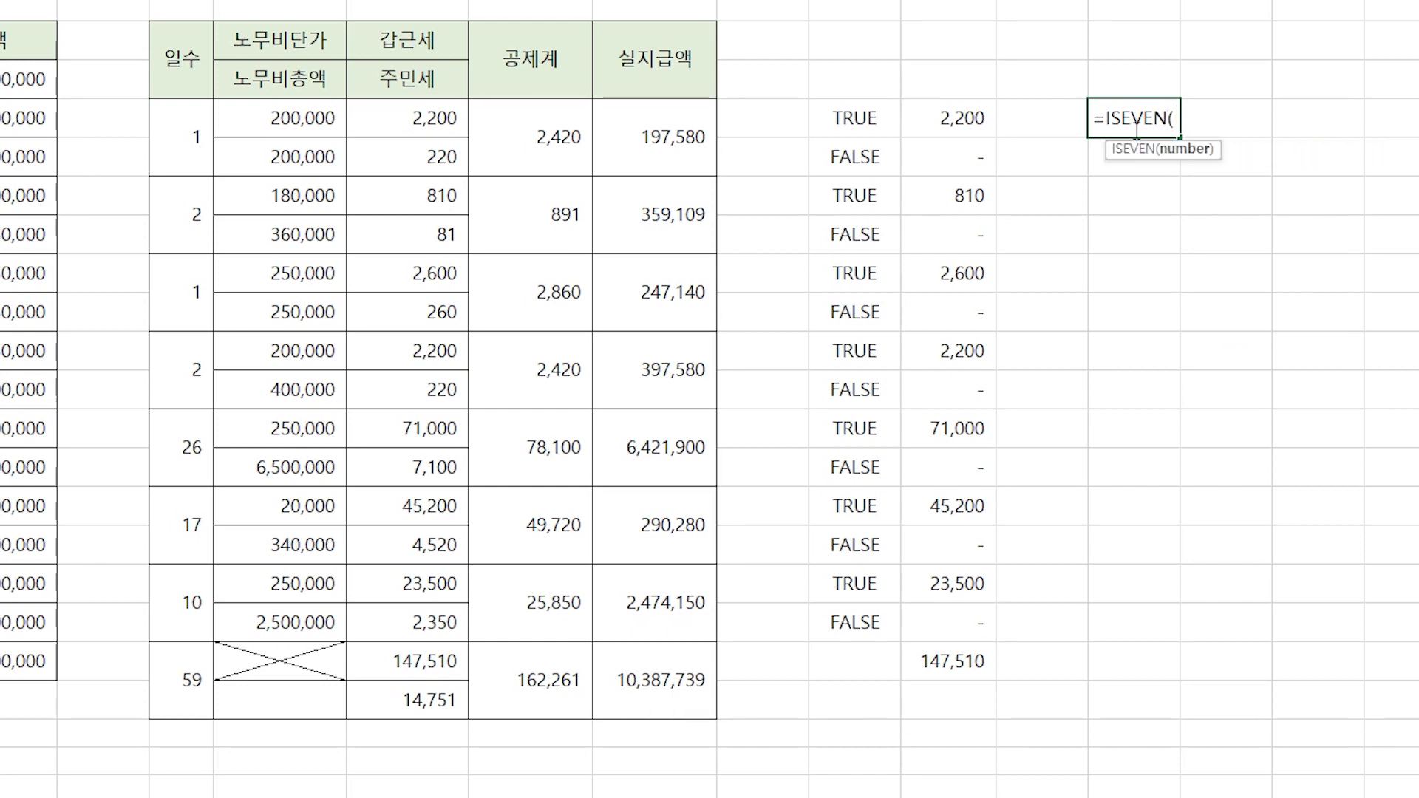
{"action": "type", "text": "ROW("}
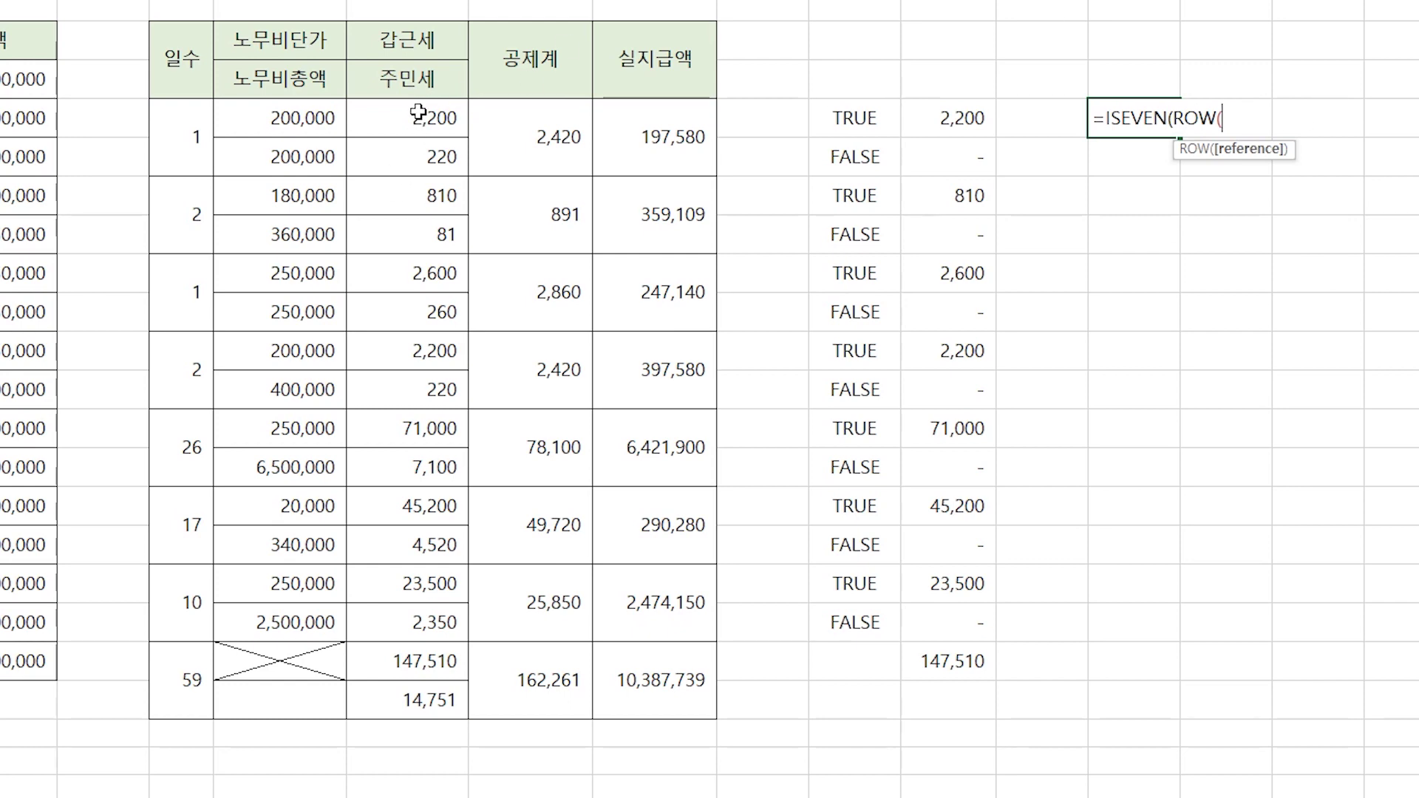
{"action": "left_click_drag", "start_coordinate": [374, 107], "coordinate": [406, 611]}
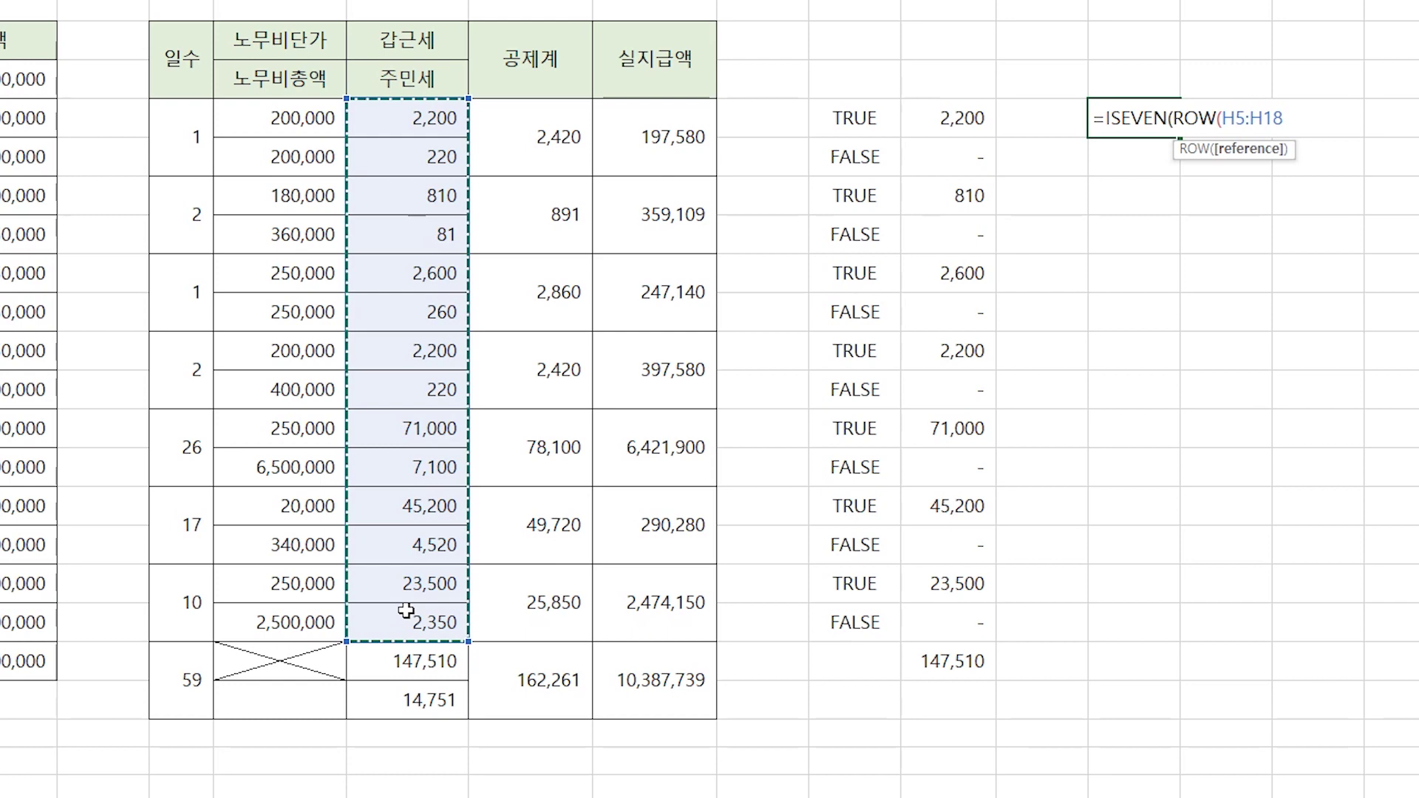
{"action": "type", "text": "))"}
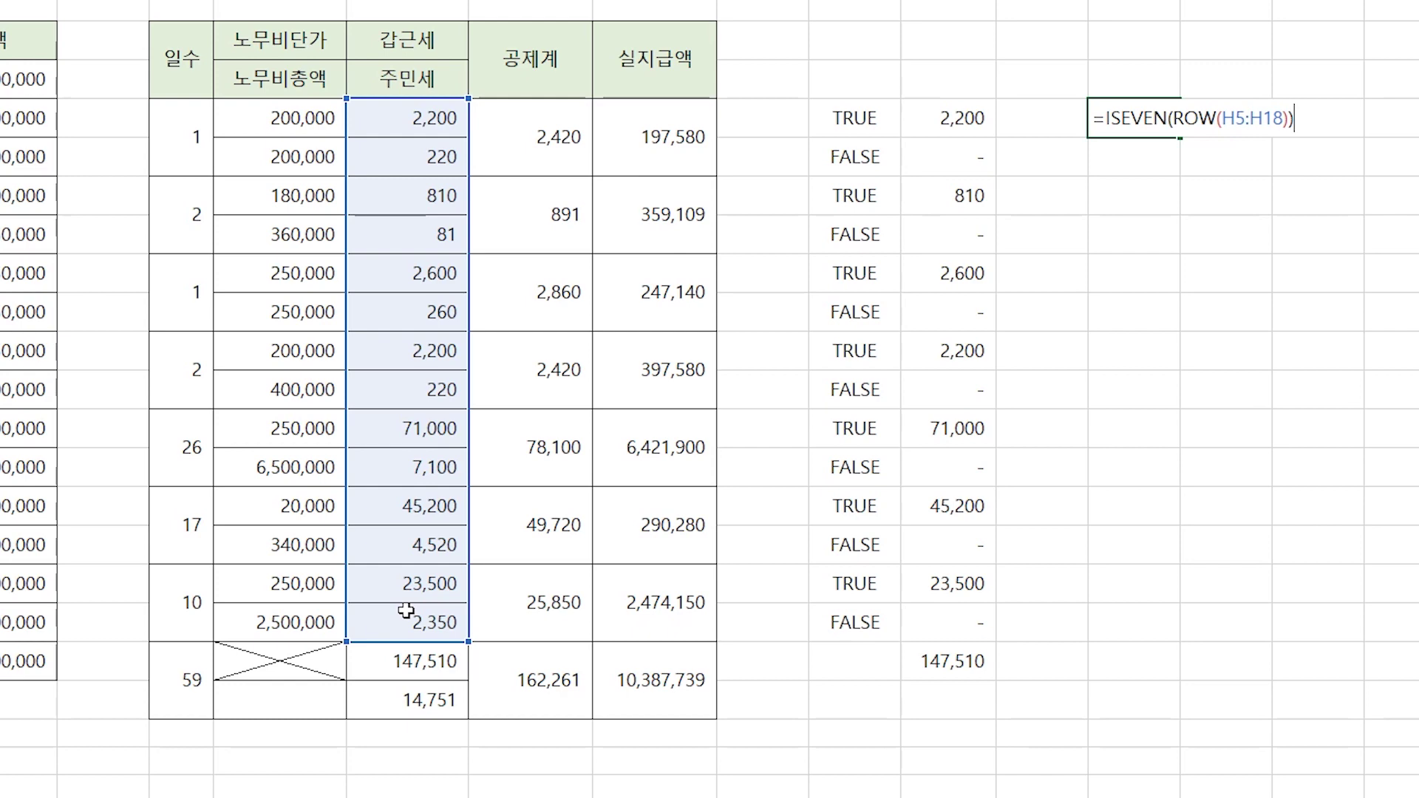
{"action": "key", "text": "Return"}
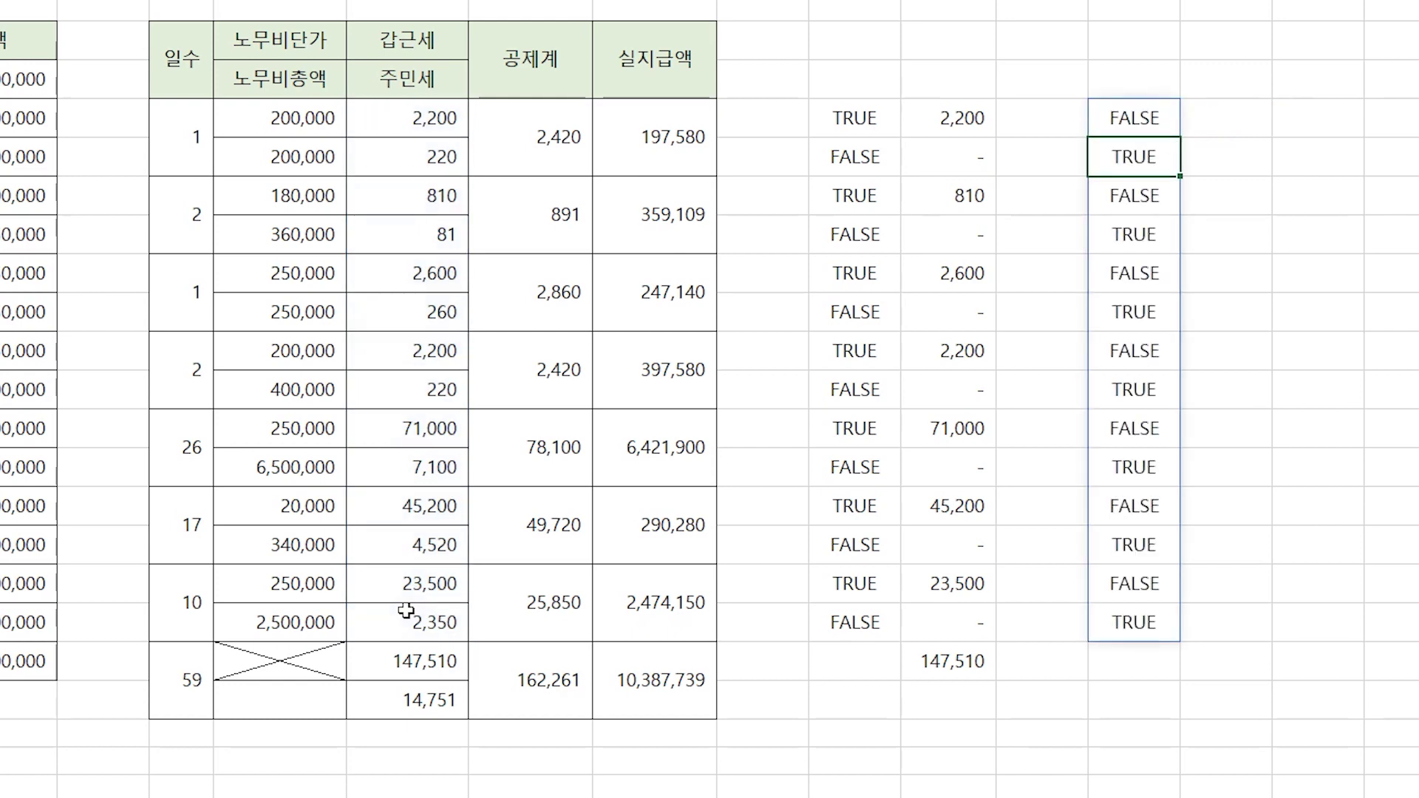
{"action": "left_click", "coordinate": [1158, 125]}
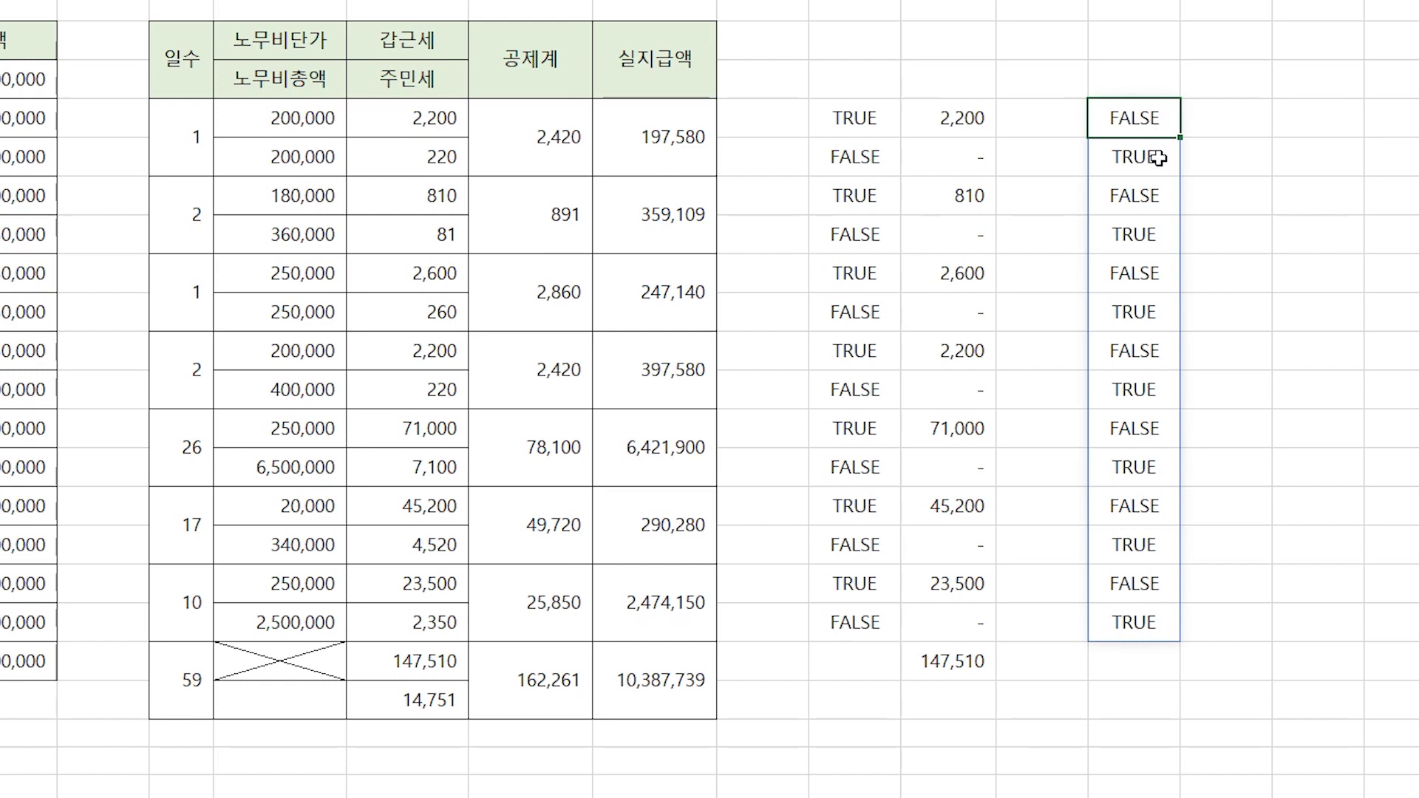
Multiply the ISEVEN result by the tax amount with =O5*H5 in P5, and fill the formula down to P18.
{"action": "left_click", "coordinate": [1231, 122]}
{"action": "type", "text": "="}
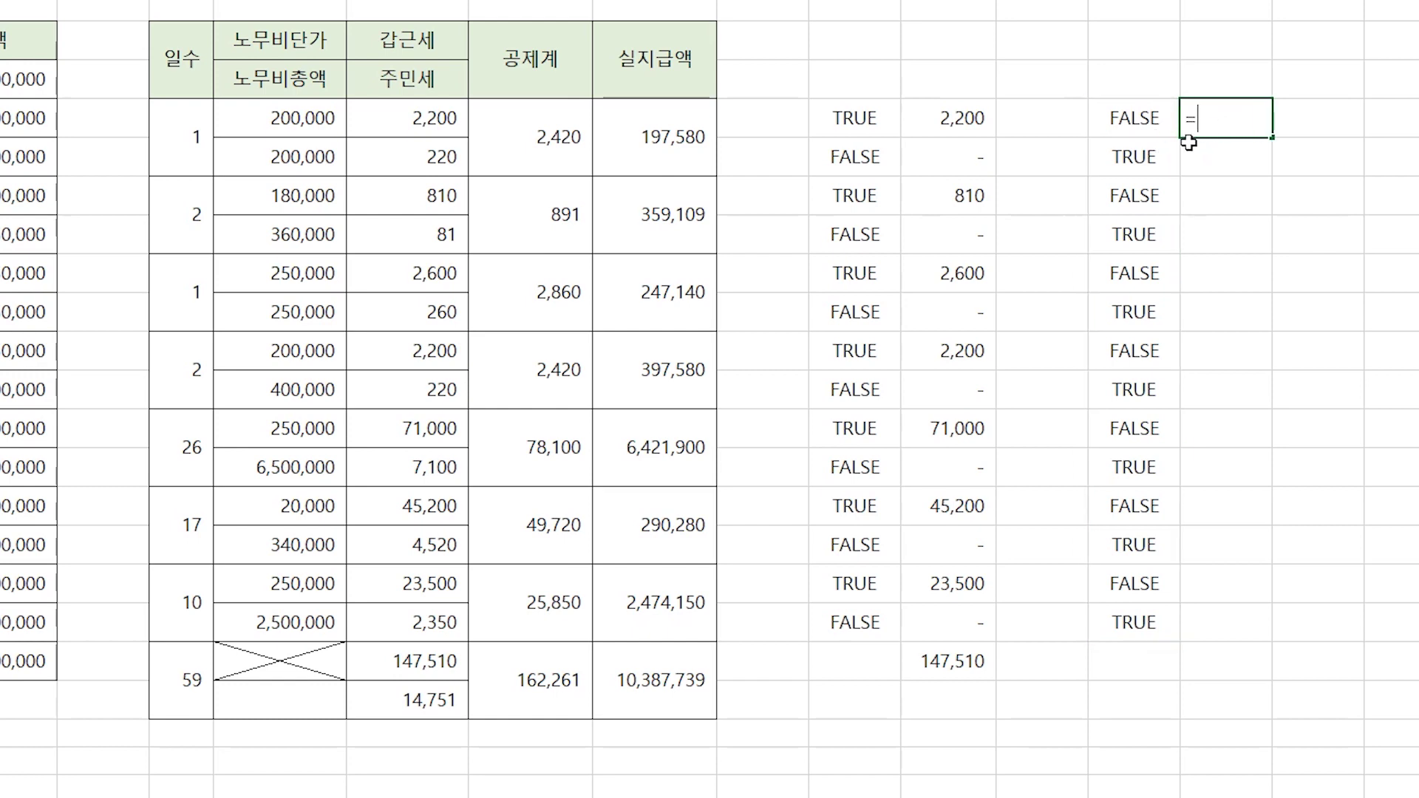
{"action": "left_click", "coordinate": [1131, 119]}
{"action": "type", "text": "*"}
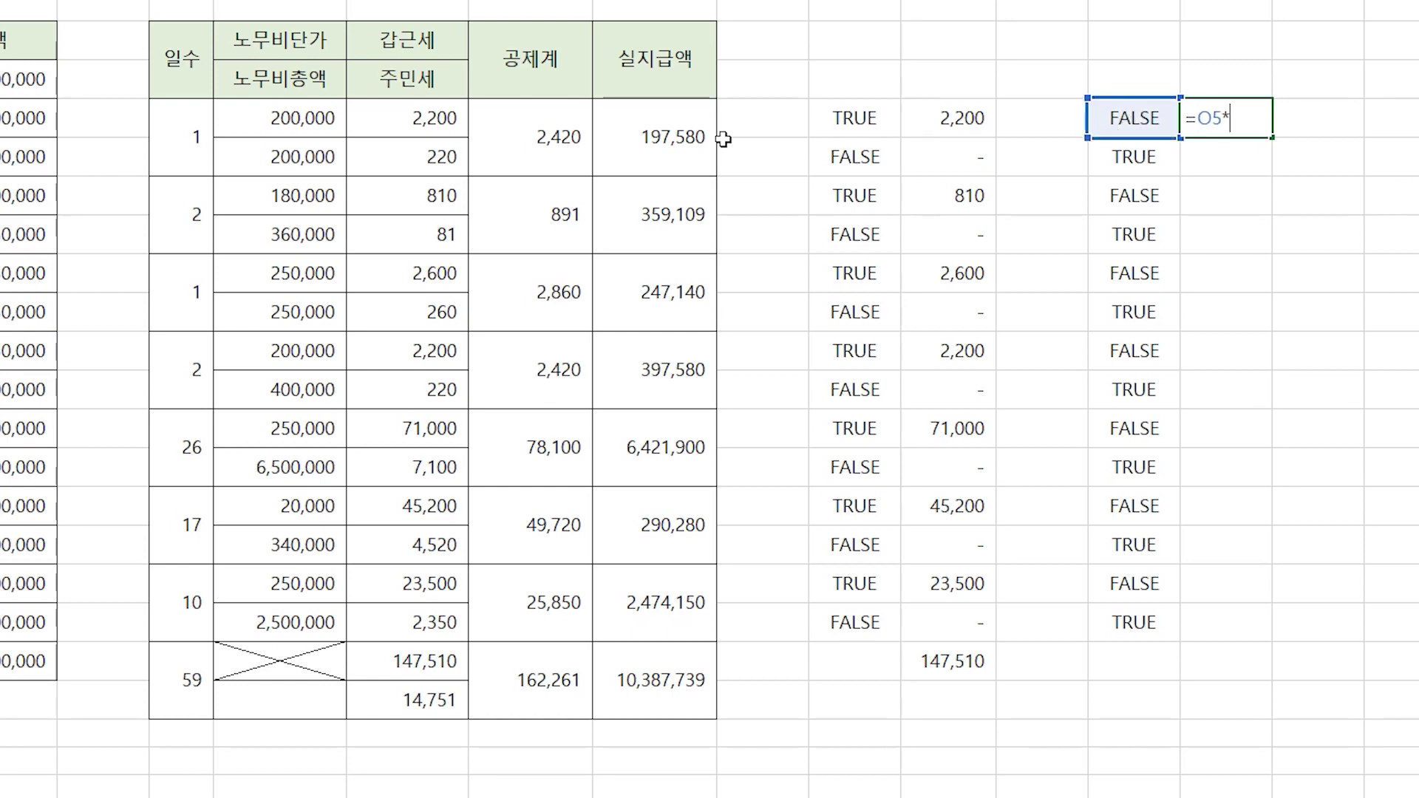
{"action": "left_click", "coordinate": [436, 122]}
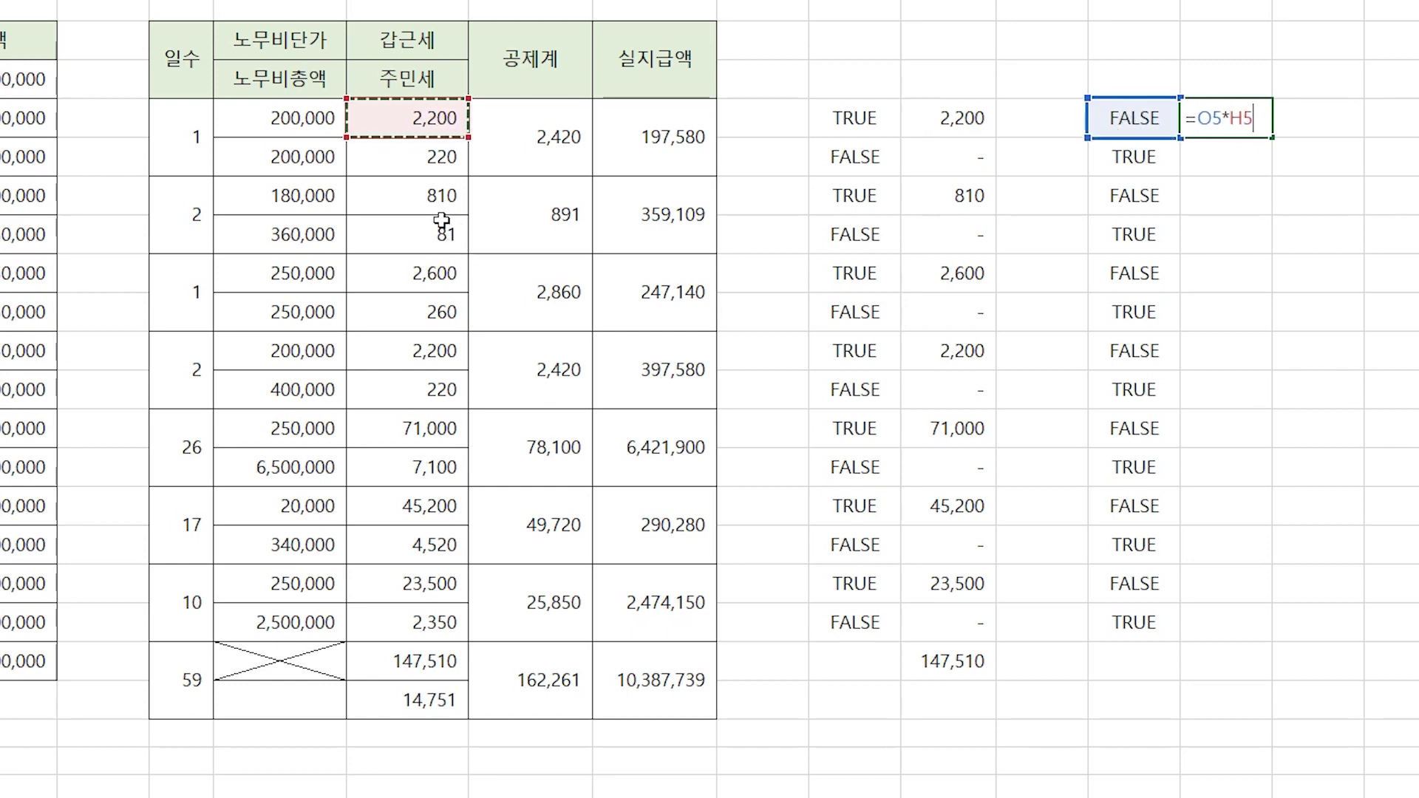
{"action": "key", "text": "Return"}
{"action": "left_click", "coordinate": [1223, 122]}
{"action": "left_click_drag", "start_coordinate": [1273, 138], "coordinate": [1274, 637]}
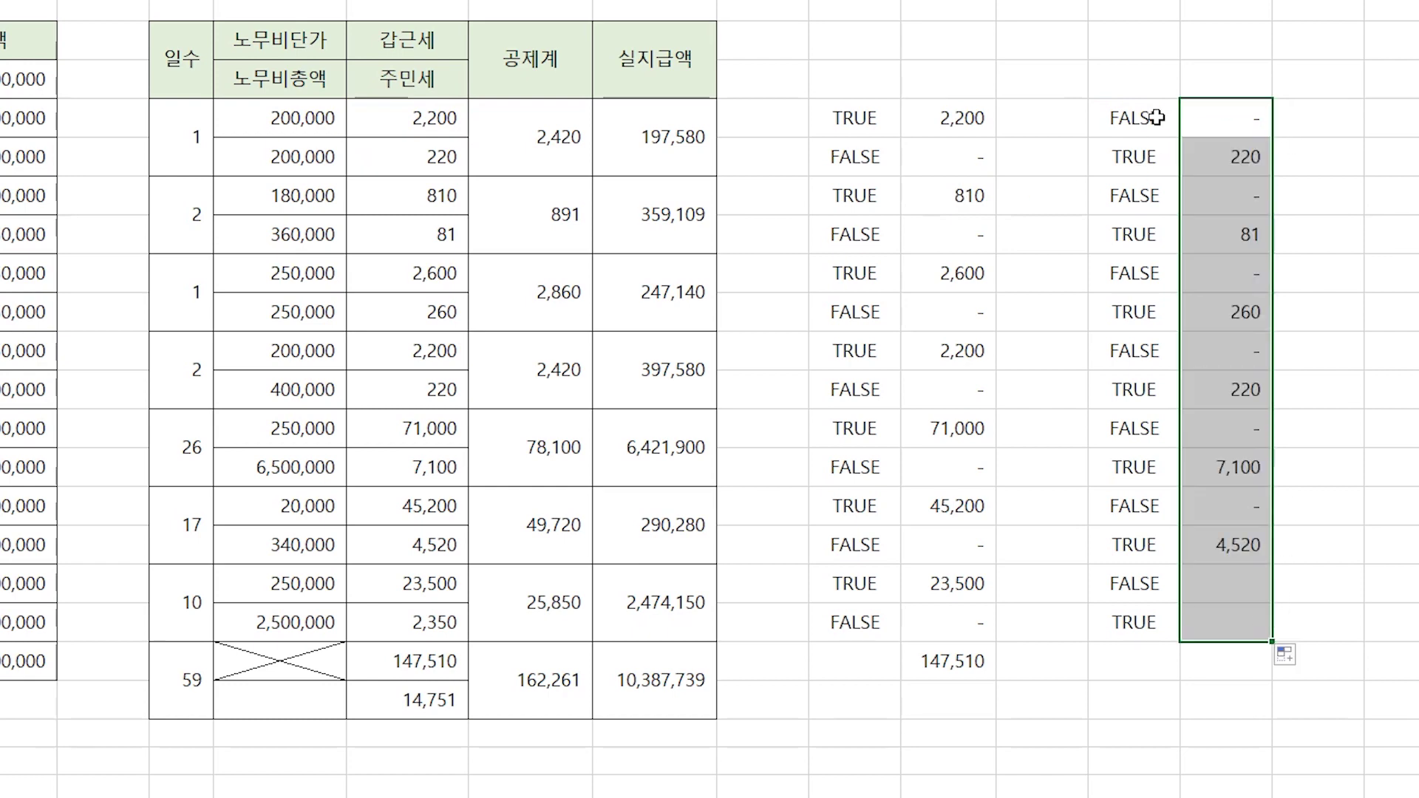
Sum the multiplied amounts in P5:P18 in cell P19.
{"action": "left_click", "coordinate": [1134, 155]}
{"action": "left_click", "coordinate": [1236, 157]}
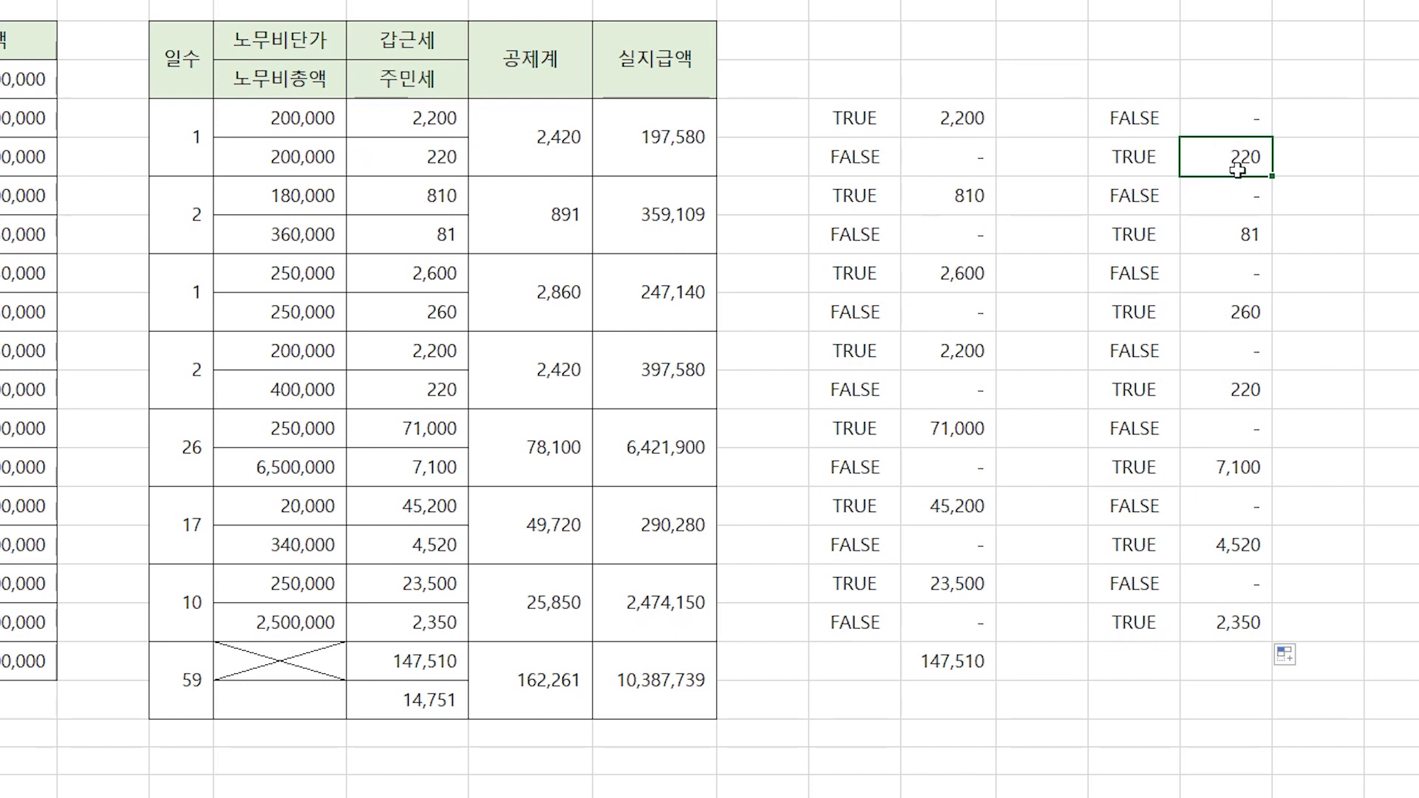
{"action": "left_click", "coordinate": [1217, 679]}
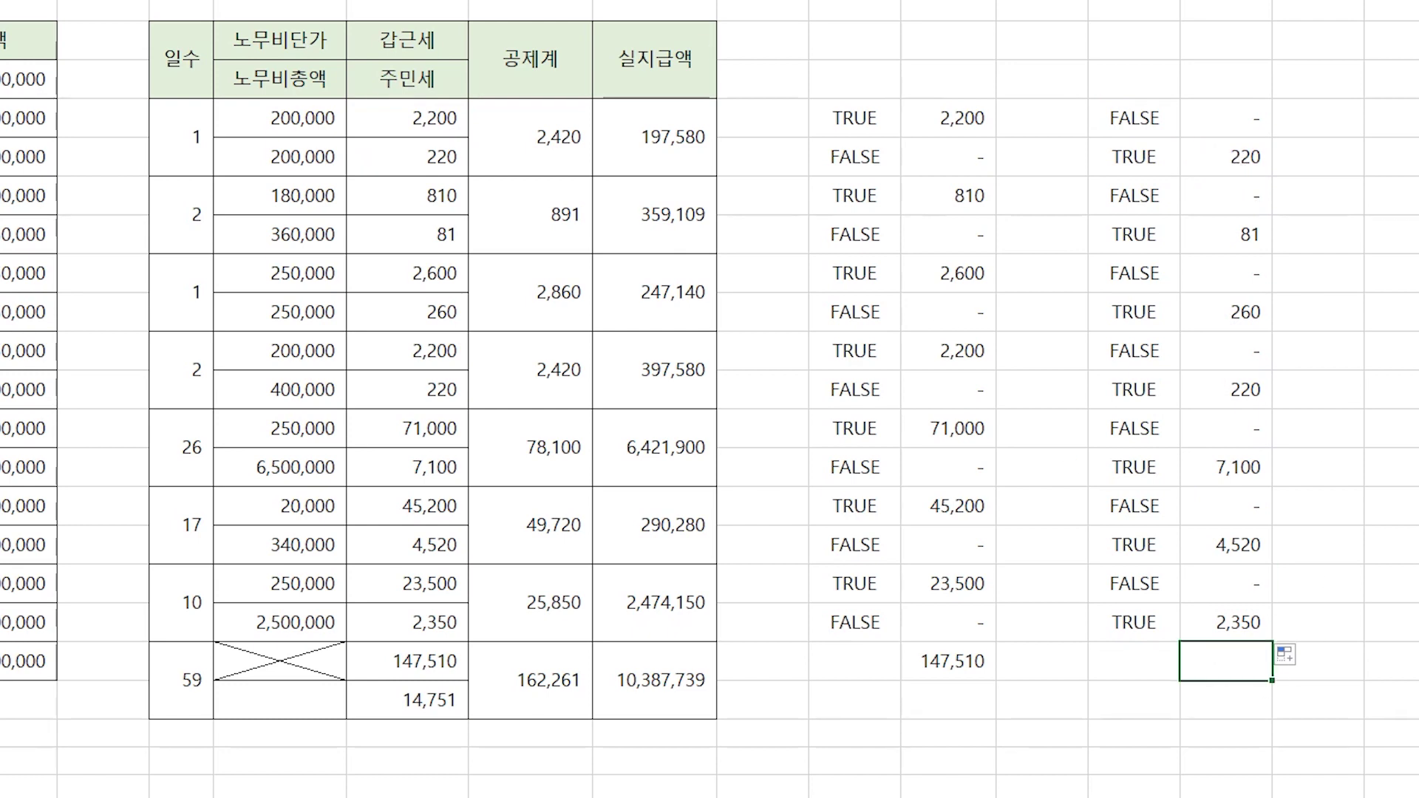
{"action": "key", "text": "alt+equal"}
{"action": "key", "text": "ctrl+Return"}
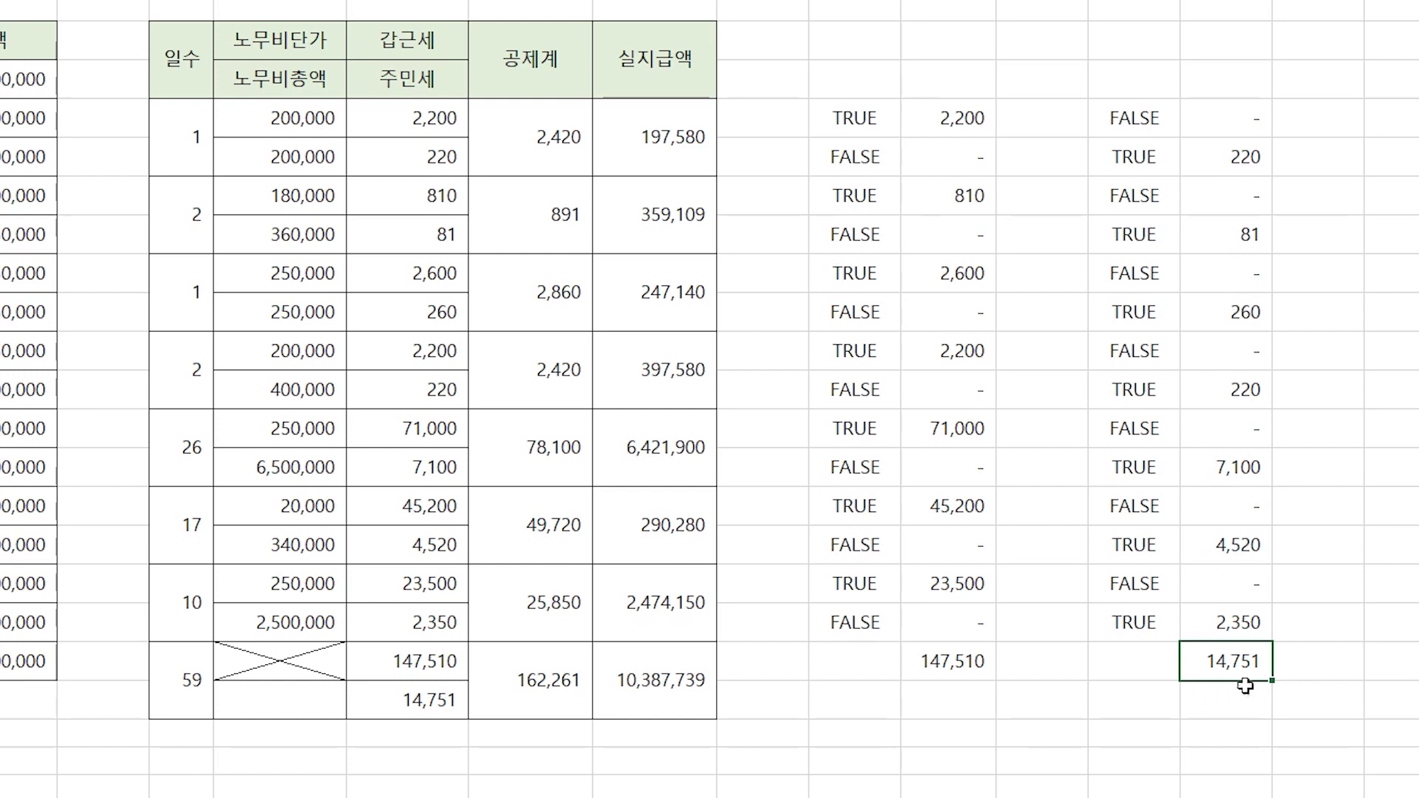
Compare the helper total in P19 with the 주민세 total in H20, and review the helper columns L:M and O:P.
{"action": "left_click", "coordinate": [1256, 162]}
{"action": "left_click", "coordinate": [1252, 234]}
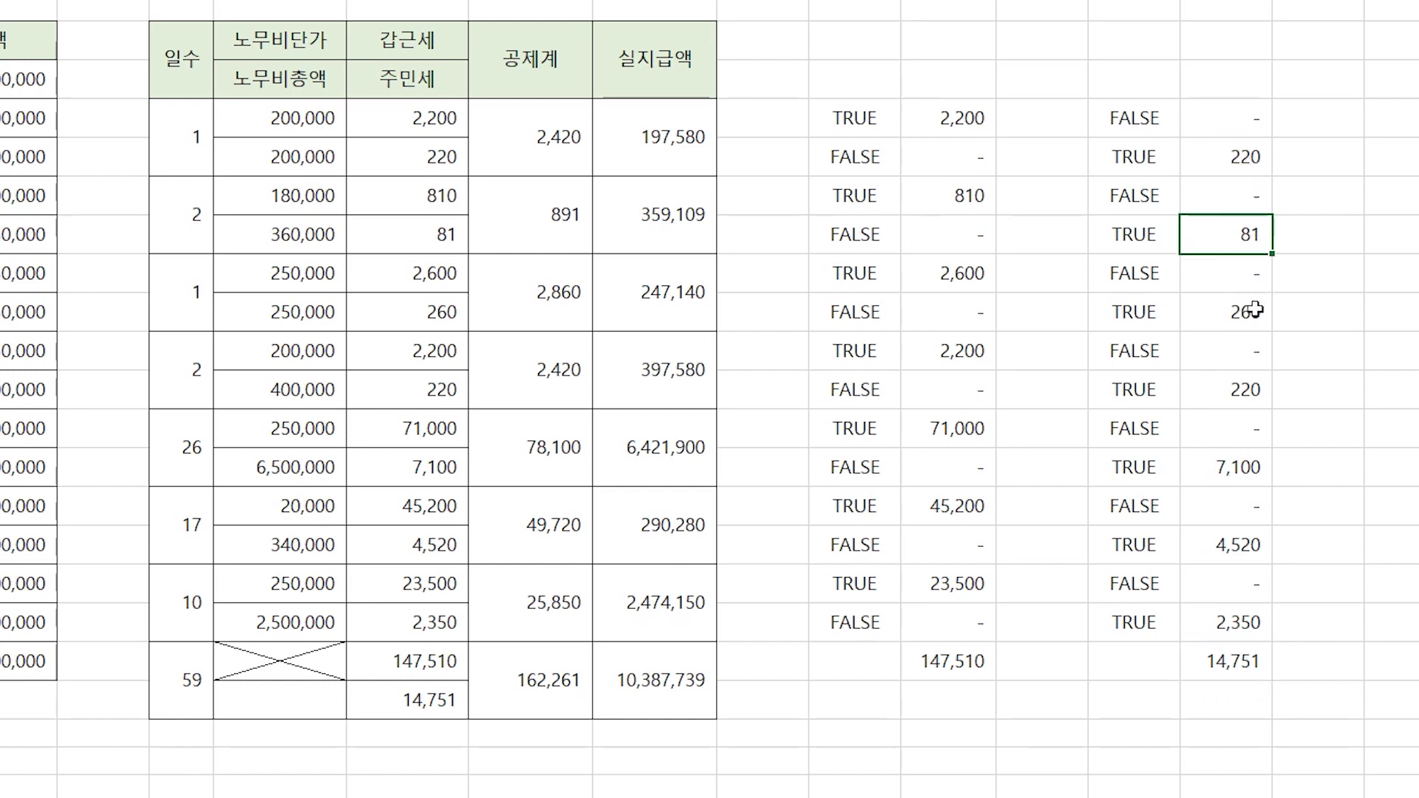
{"action": "left_click", "coordinate": [1256, 311]}
{"action": "left_click", "coordinate": [1246, 664]}
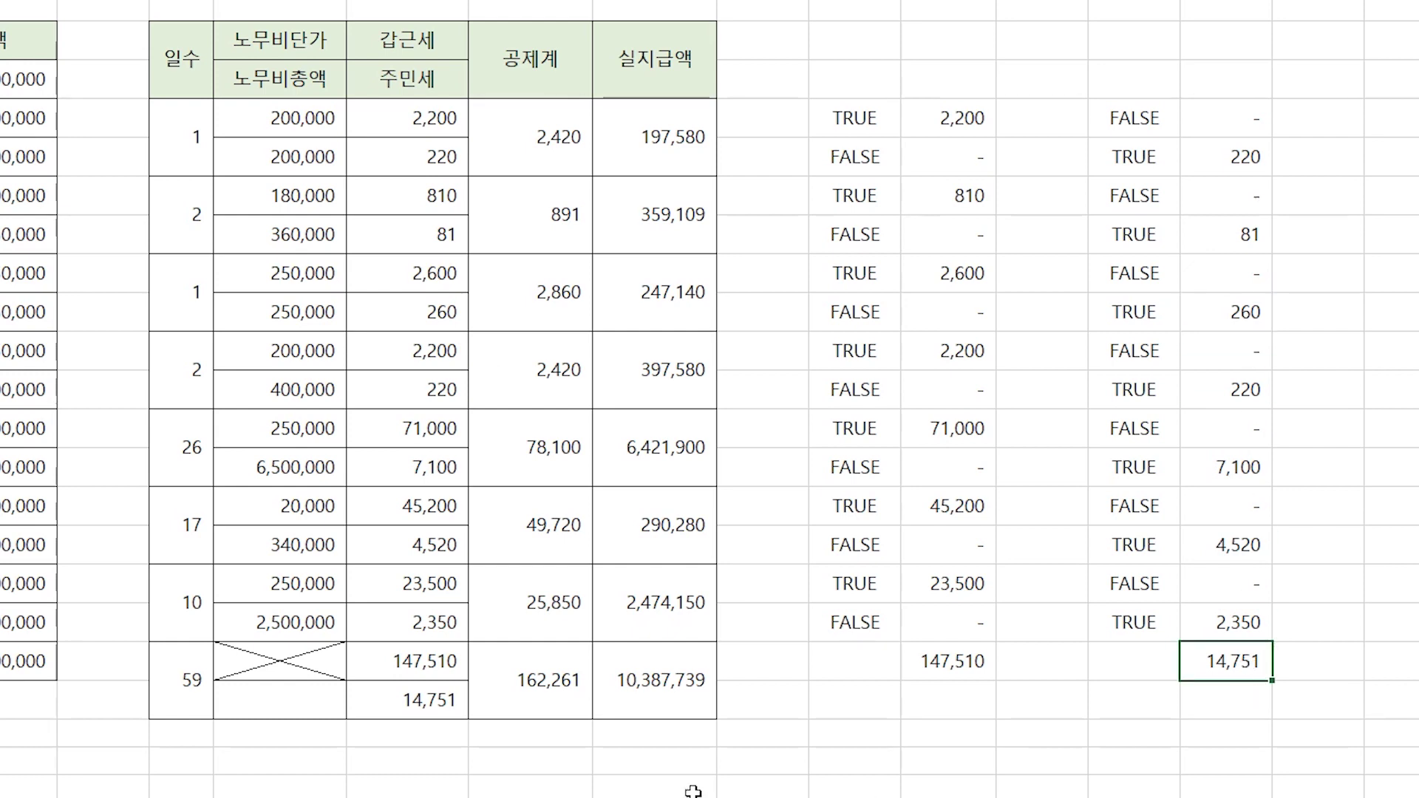
{"action": "left_click", "coordinate": [418, 708]}
{"action": "left_click", "coordinate": [1230, 665]}
{"action": "left_click", "coordinate": [856, 120]}
{"action": "key", "text": "ctrl+shift+Down"}
{"action": "left_click", "coordinate": [983, 118]}
{"action": "left_click", "coordinate": [1135, 118]}
{"action": "key", "text": "ctrl+shift+Down"}
{"action": "left_click", "coordinate": [1256, 122], "text": "ctrl"}
{"action": "left_click", "coordinate": [1257, 123]}
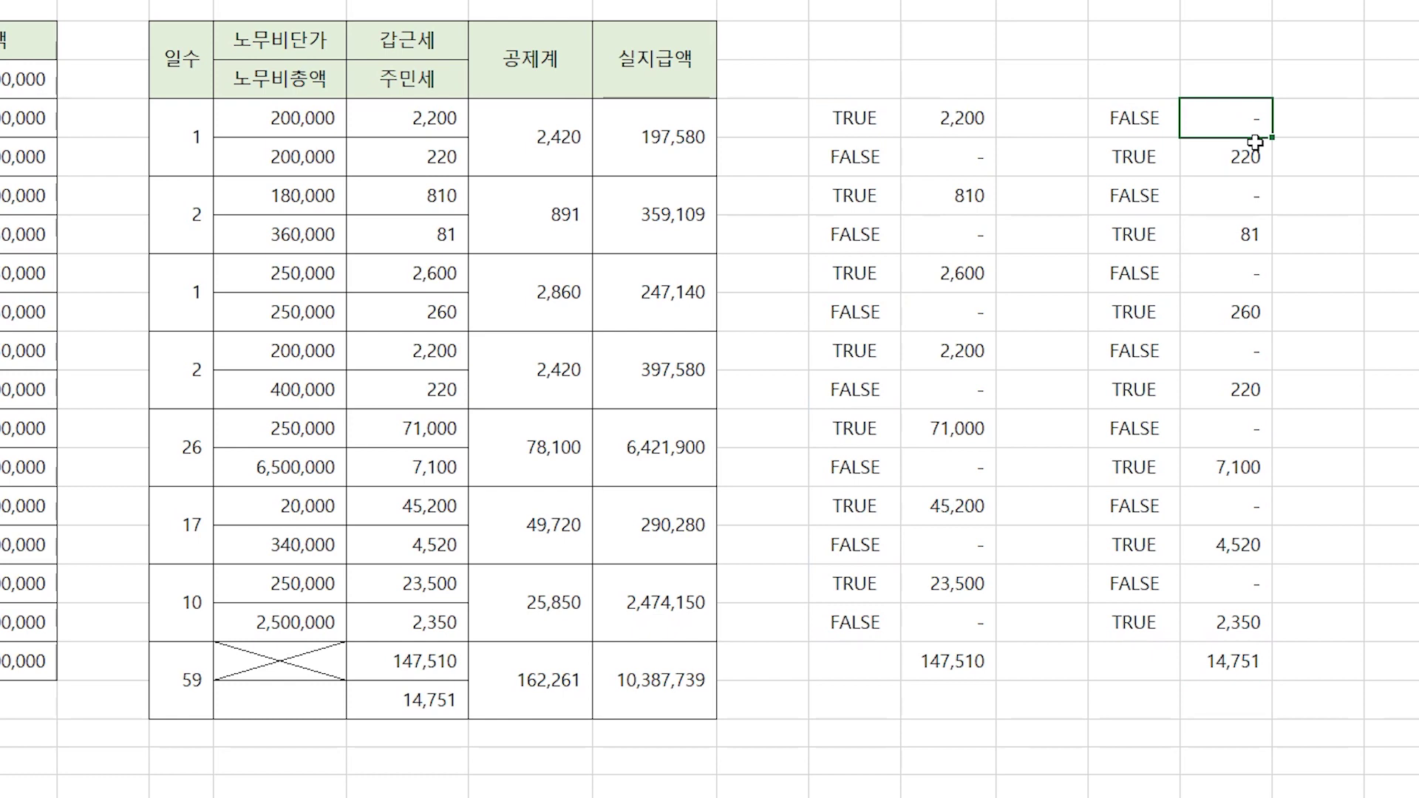
Build the 노무비총액 total formula in G20 as =SUM(ISEVEN(ROW(G5:G18))) to test for even row numbers.
{"action": "left_click", "coordinate": [305, 697]}
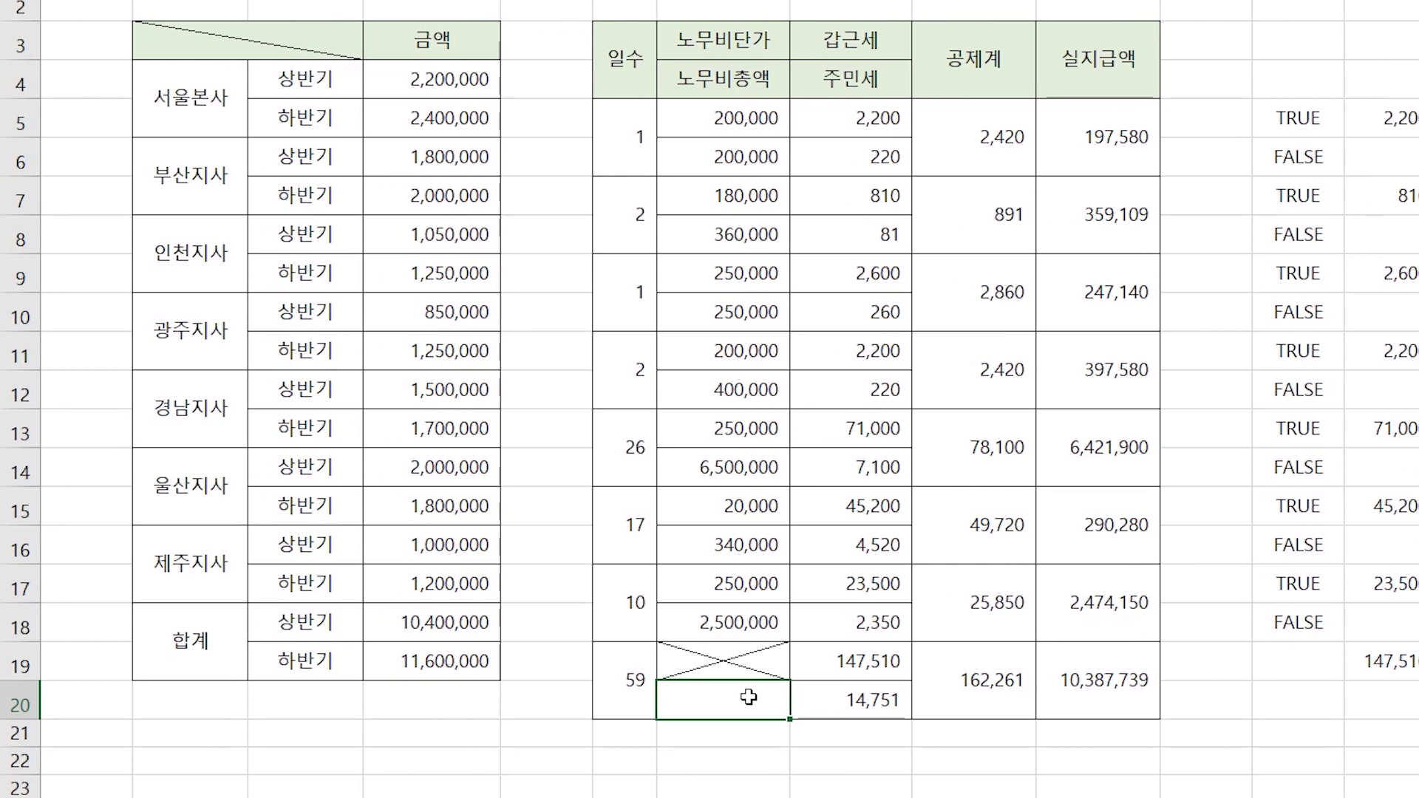
{"action": "left_click", "coordinate": [742, 116]}
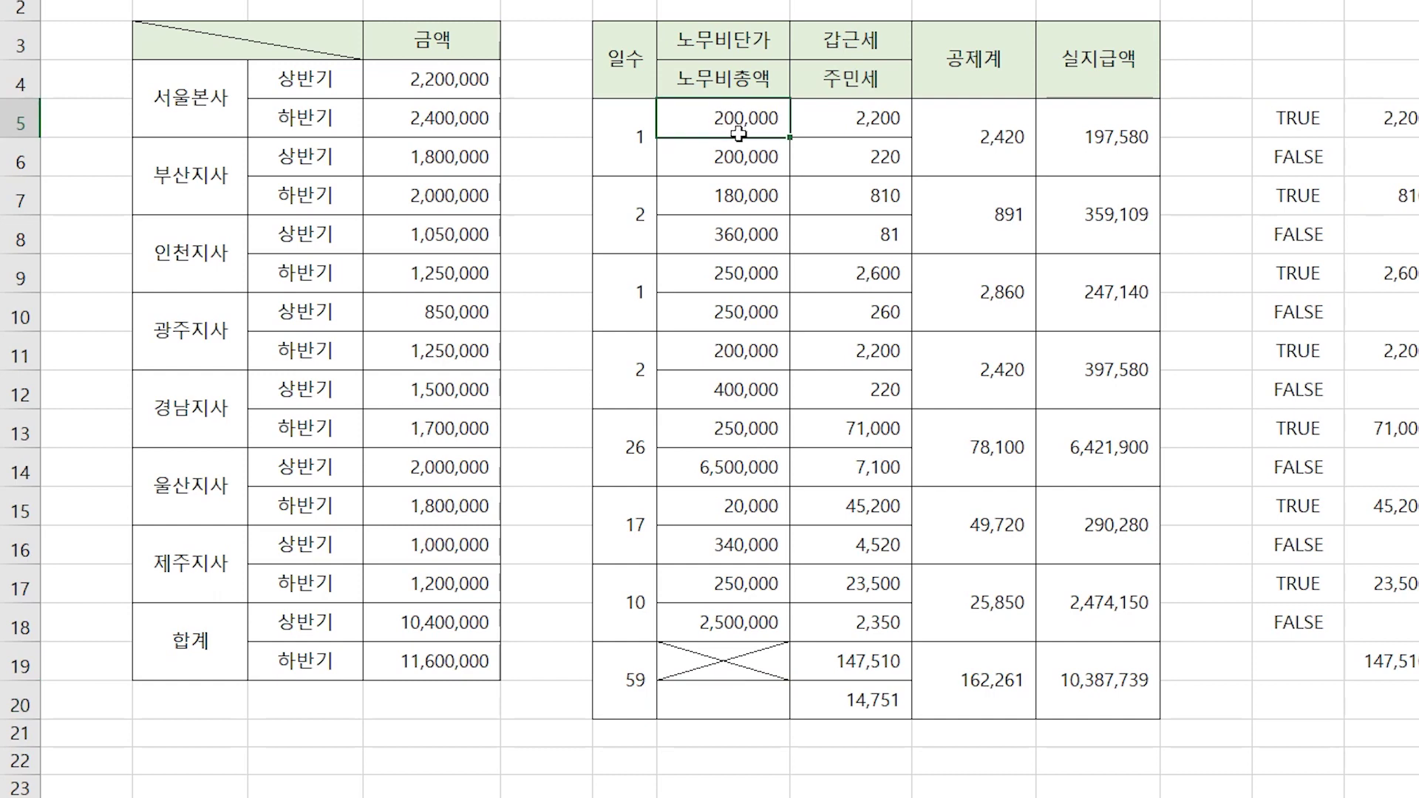
{"action": "left_click", "coordinate": [742, 166]}
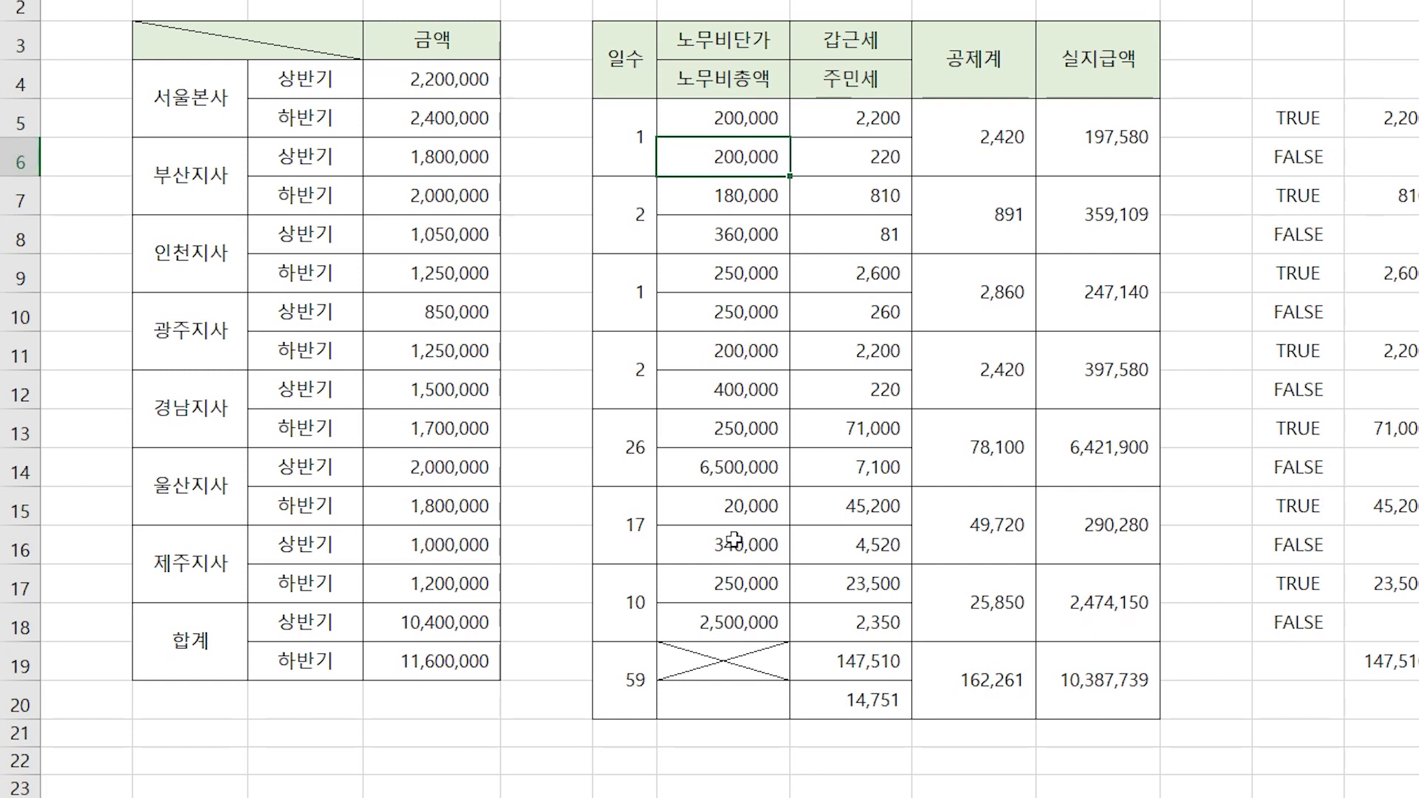
{"action": "left_click", "coordinate": [741, 709]}
{"action": "type", "text": "=SUM("}
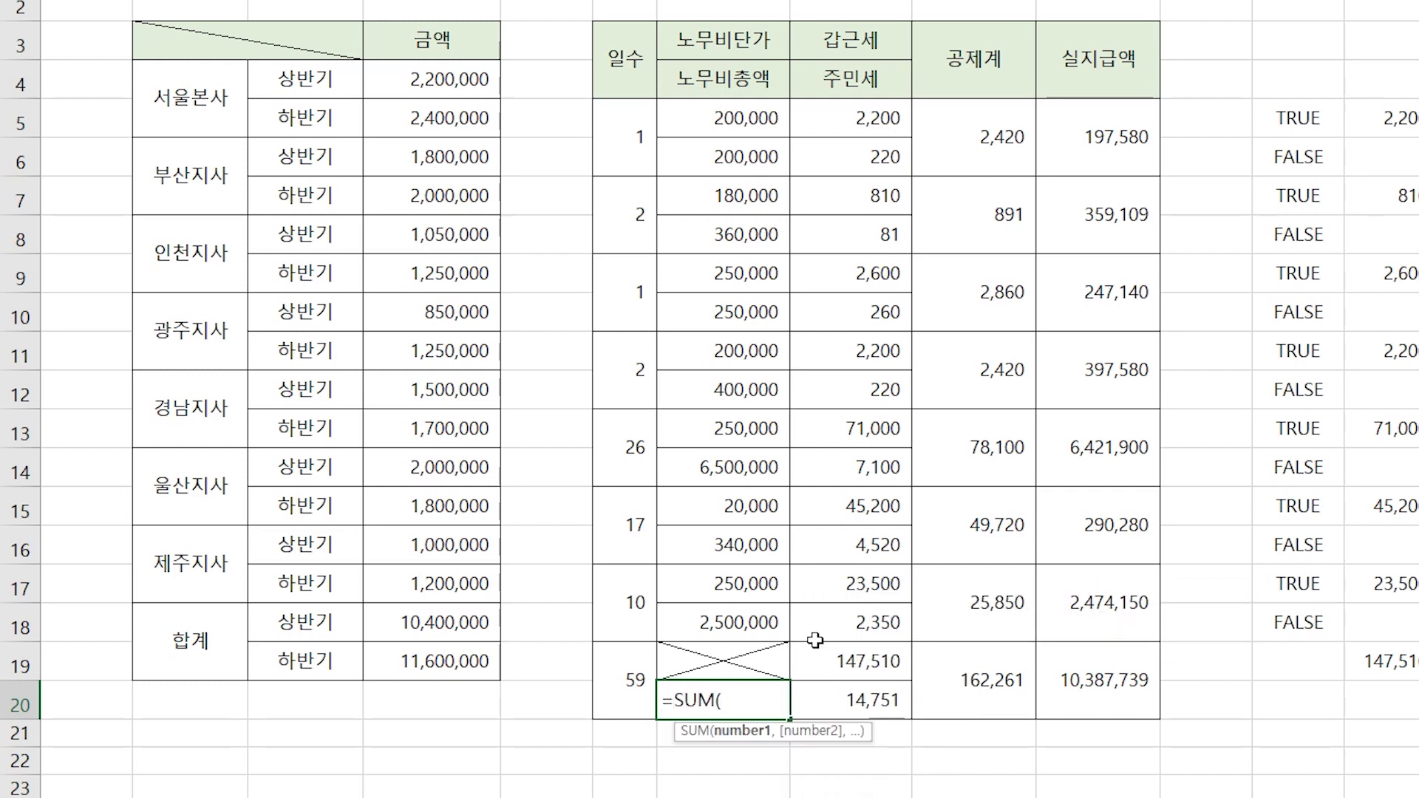
{"action": "type", "text": "ISEVEN())"}
{"action": "left_click", "coordinate": [789, 701]}
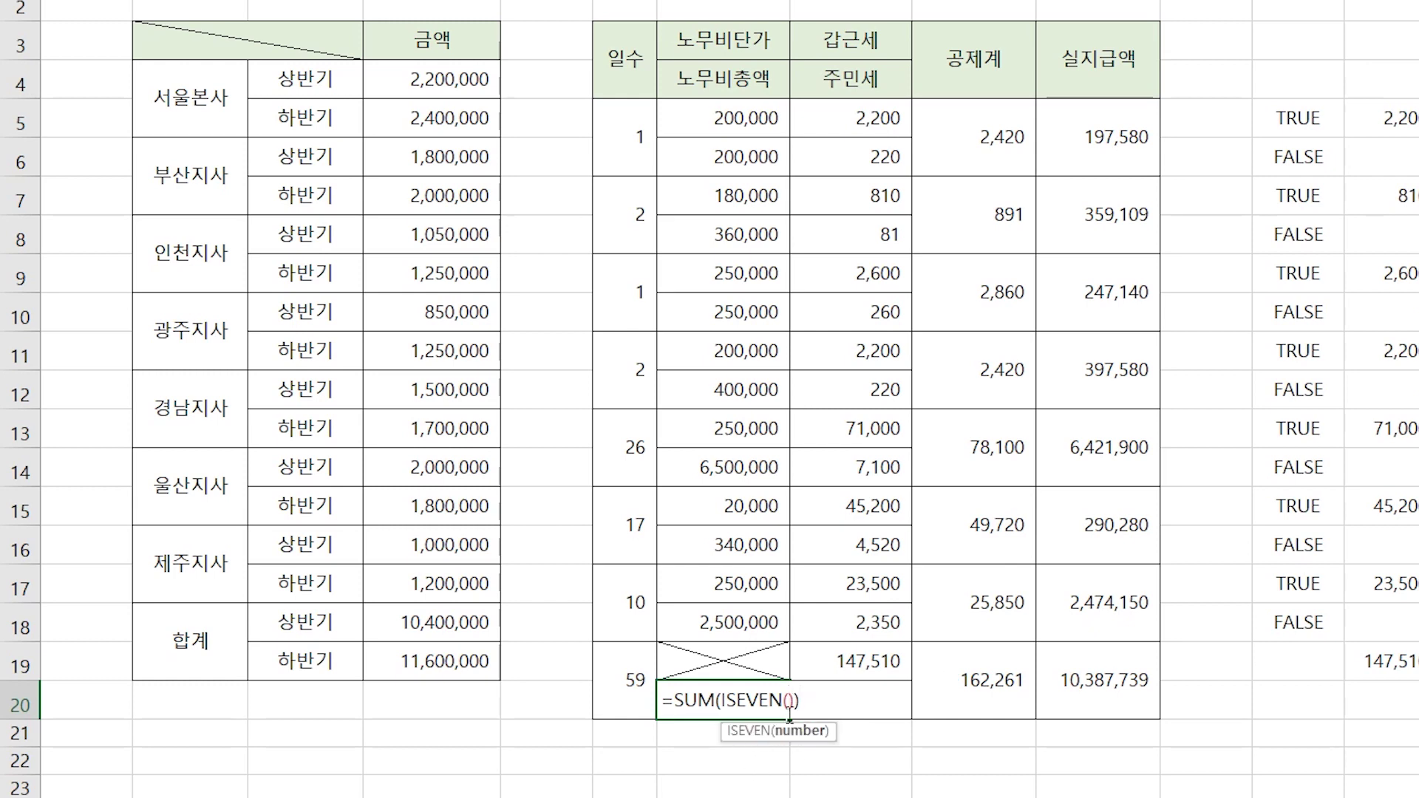
{"action": "type", "text": "ROW"}
{"action": "type", "text": ")"}
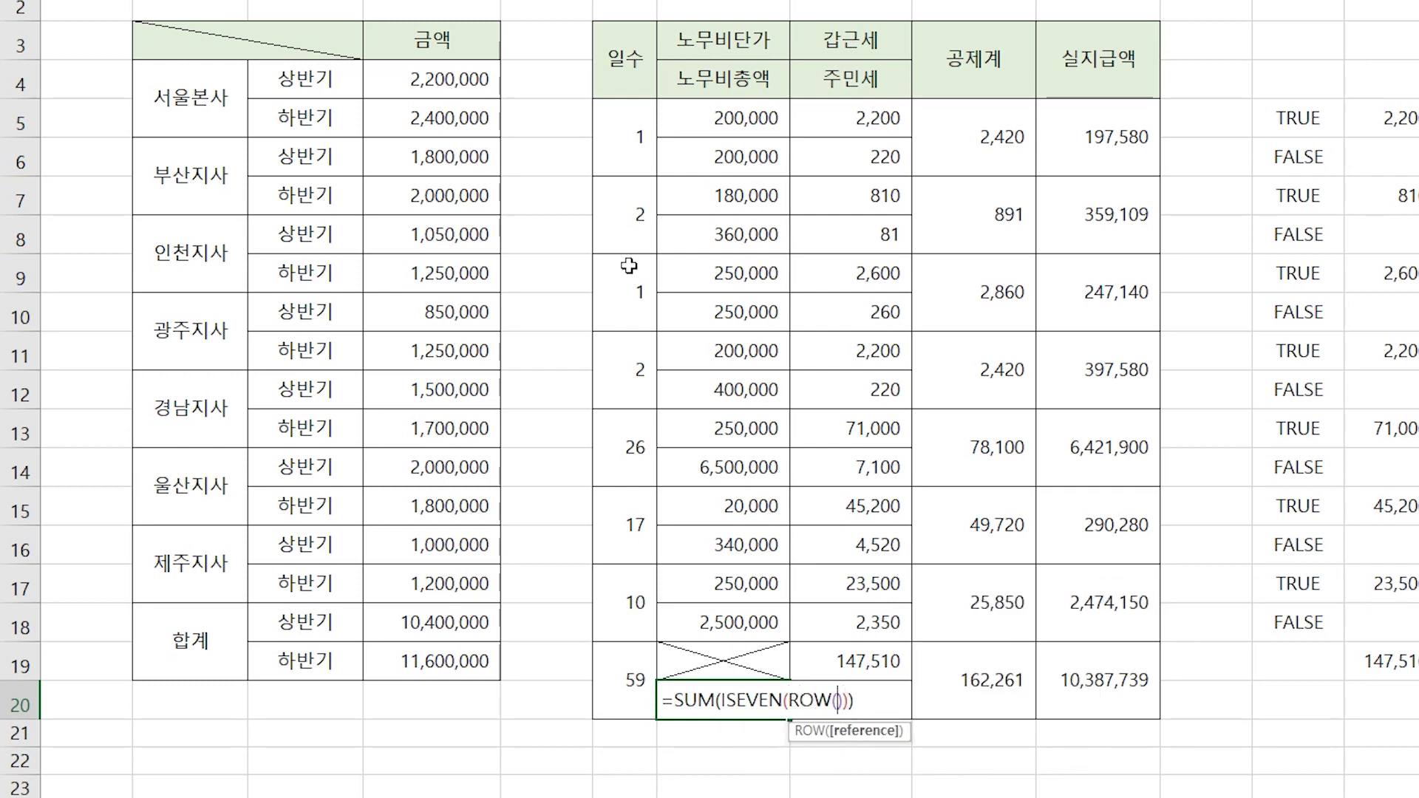
{"action": "left_click_drag", "start_coordinate": [721, 122], "coordinate": [739, 626]}
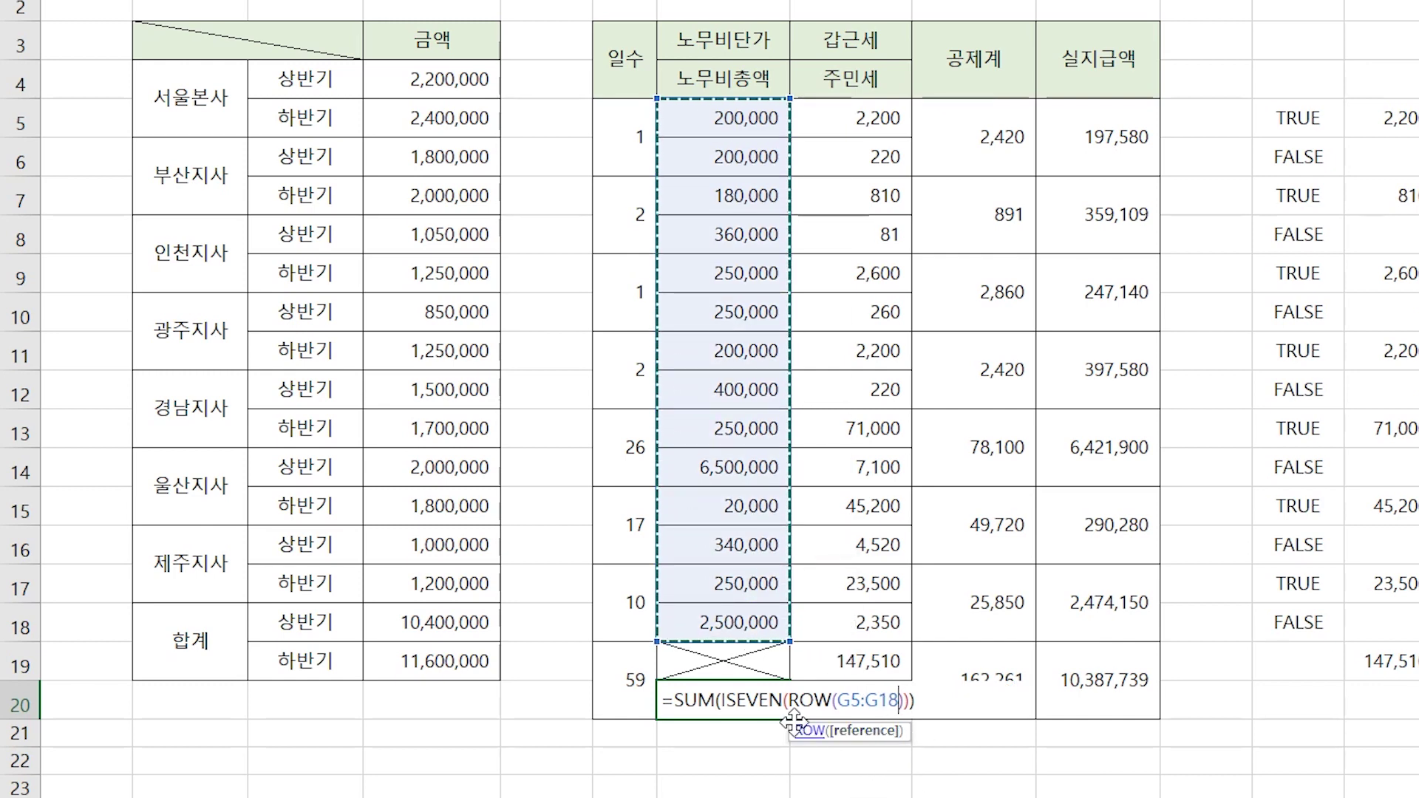
Multiply the ISEVEN test in G20 by G5:G18 within the SUM, and format the total with thousands separators.
{"action": "left_click", "coordinate": [911, 699]}
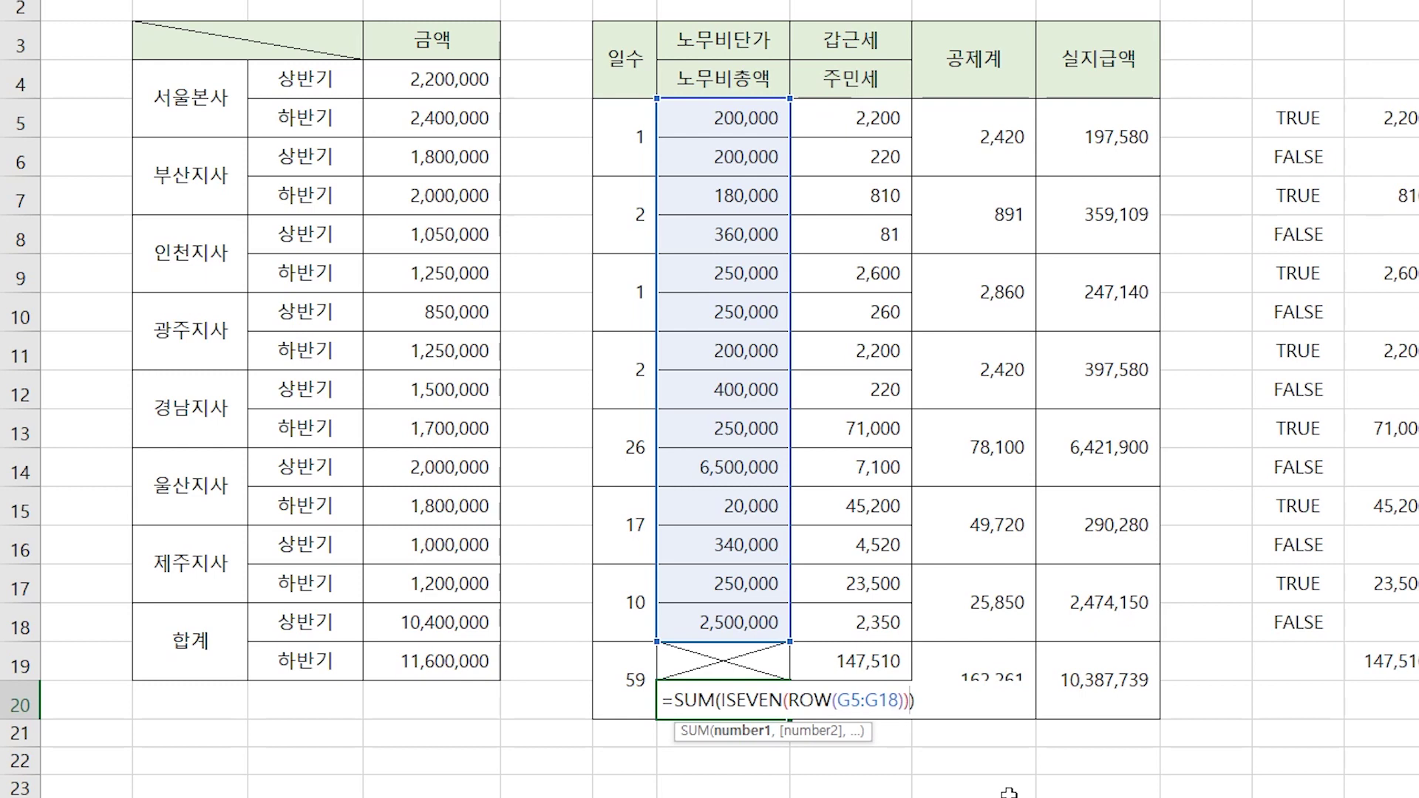
{"action": "type", "text": "*"}
{"action": "left_click_drag", "start_coordinate": [728, 121], "coordinate": [713, 608]}
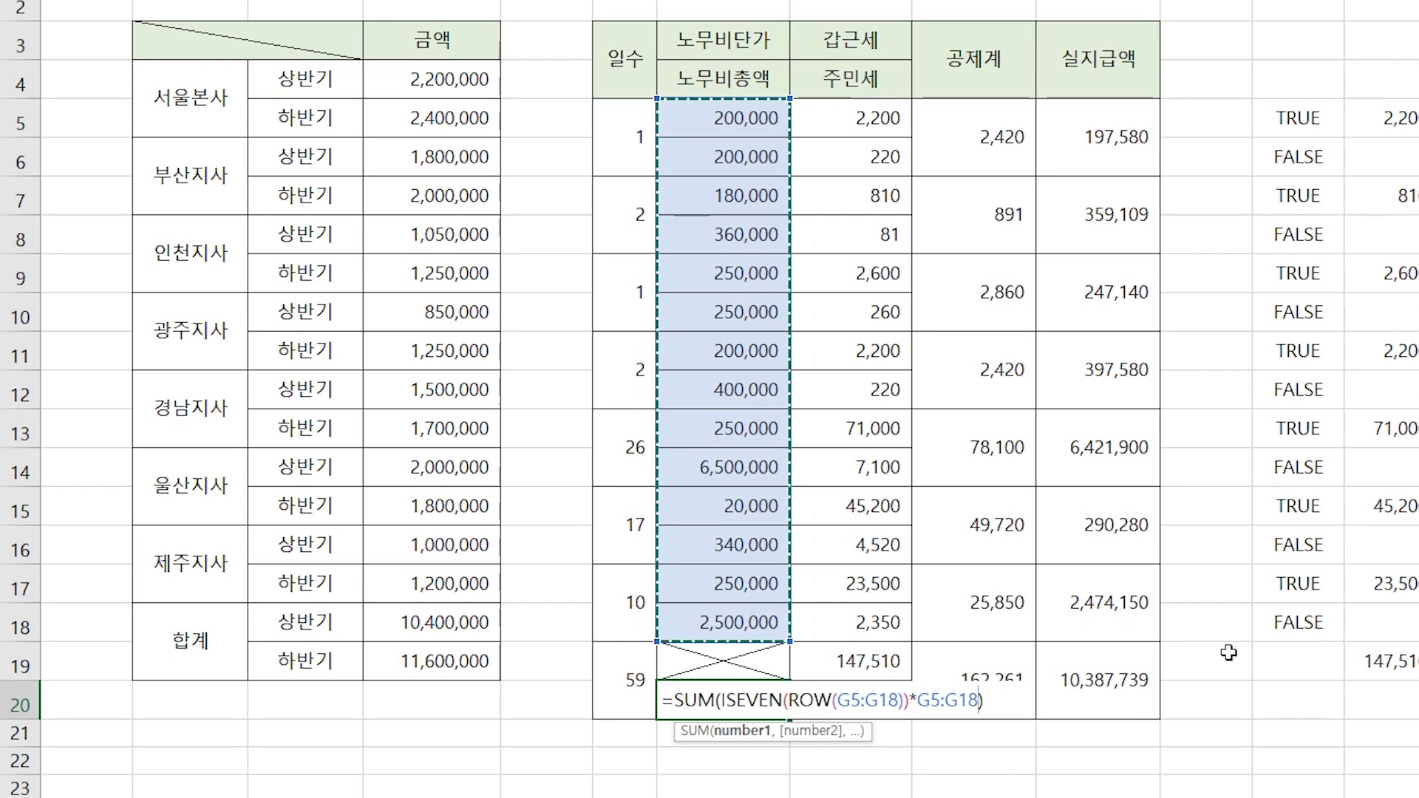
{"action": "key", "text": "Return"}
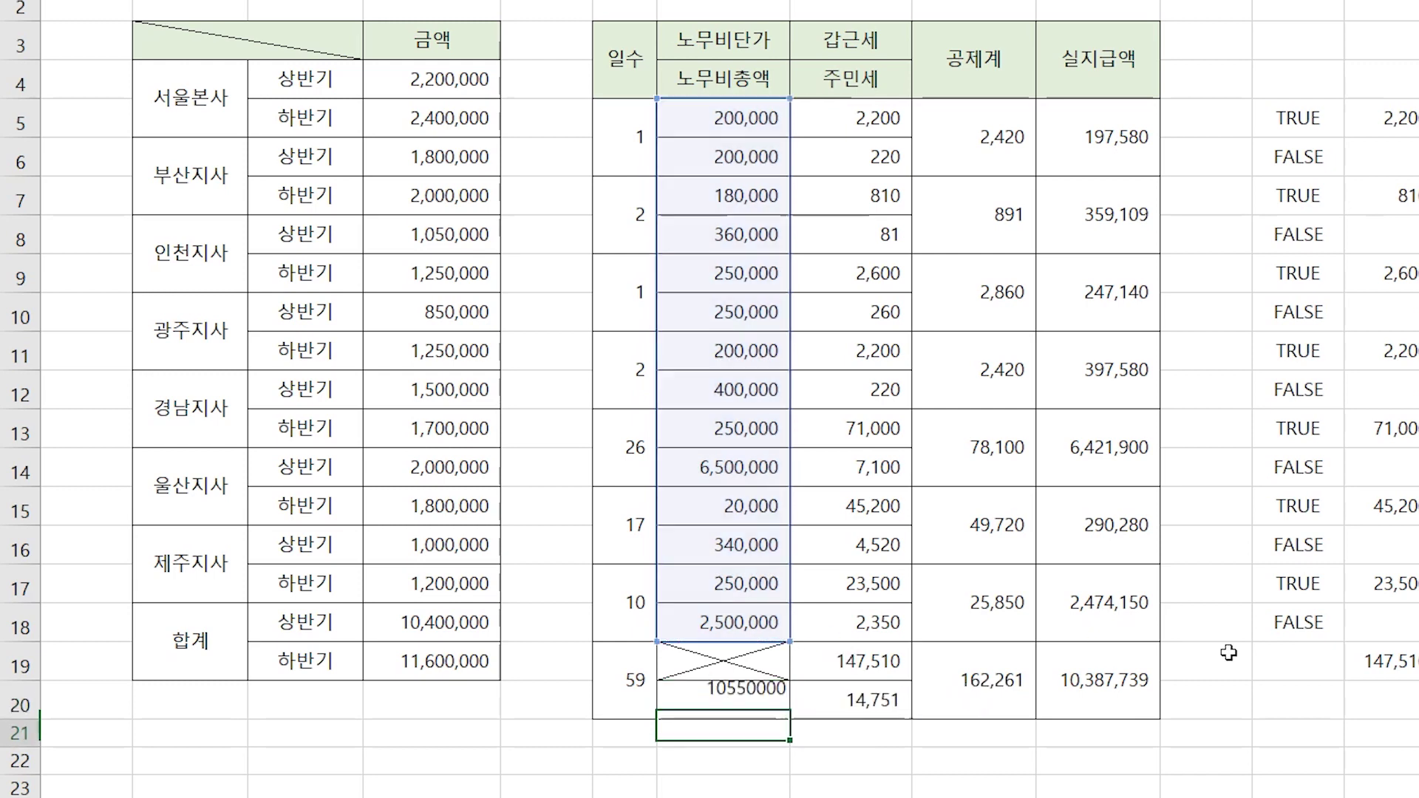
{"action": "left_click", "coordinate": [736, 708]}
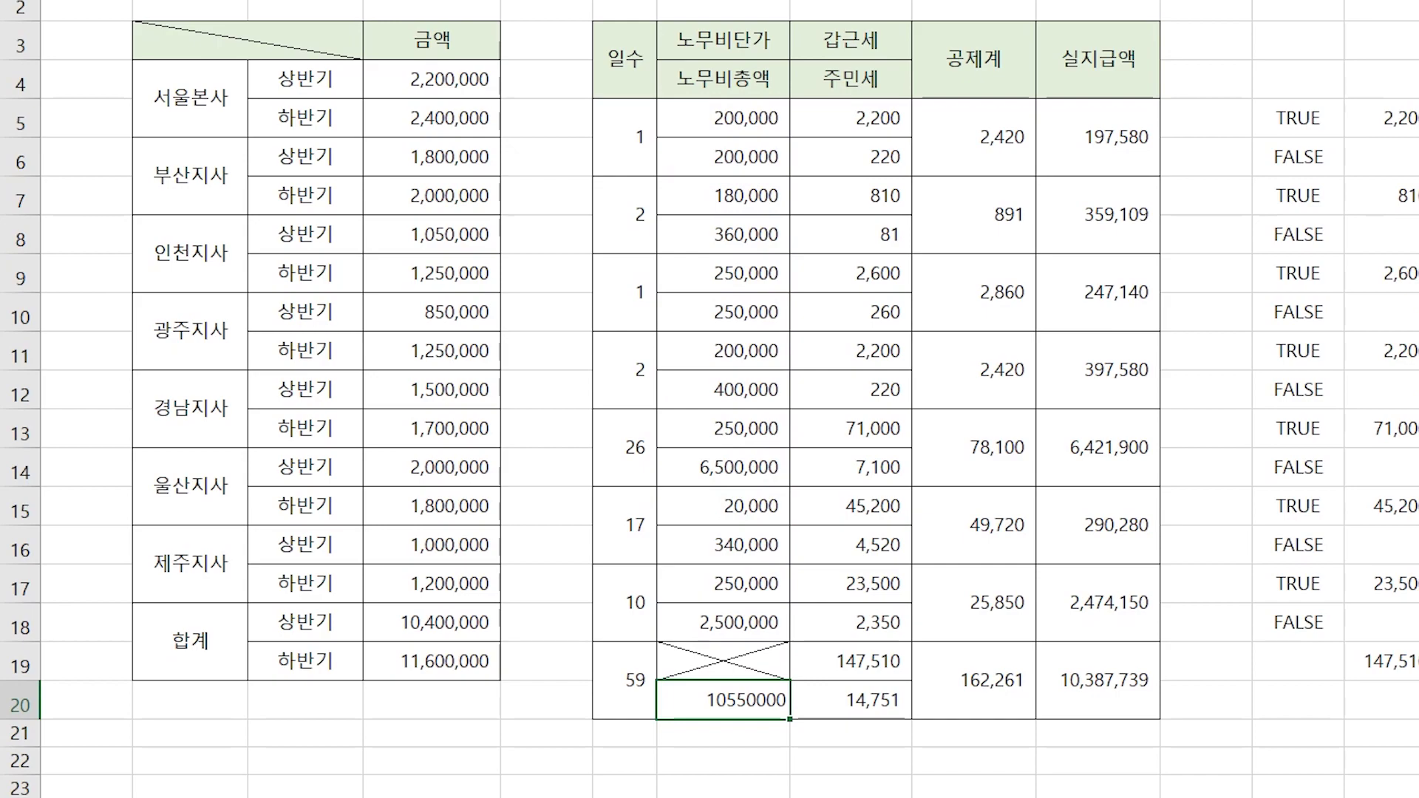
{"action": "key", "text": "ctrl+shift+1"}
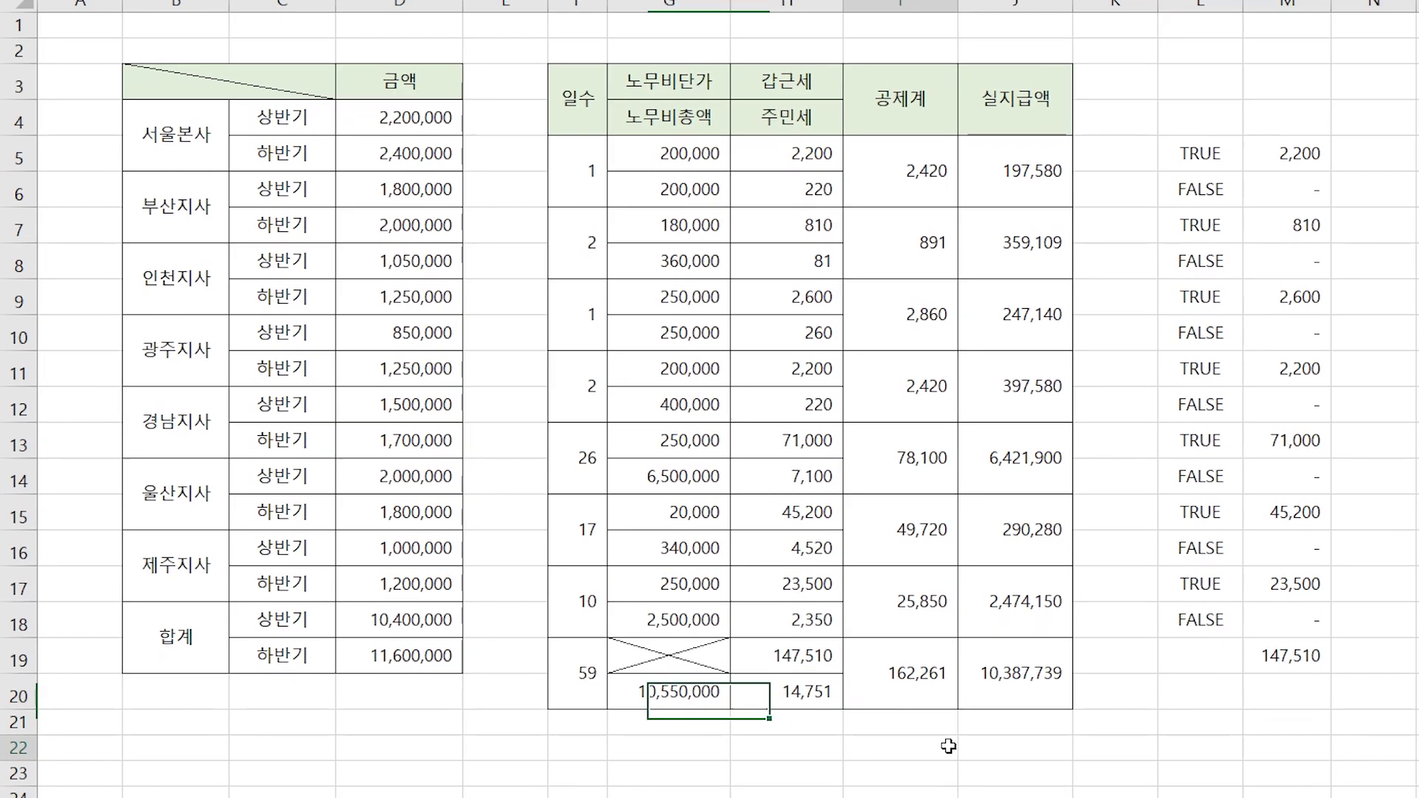
{"action": "left_click", "coordinate": [1024, 757]}
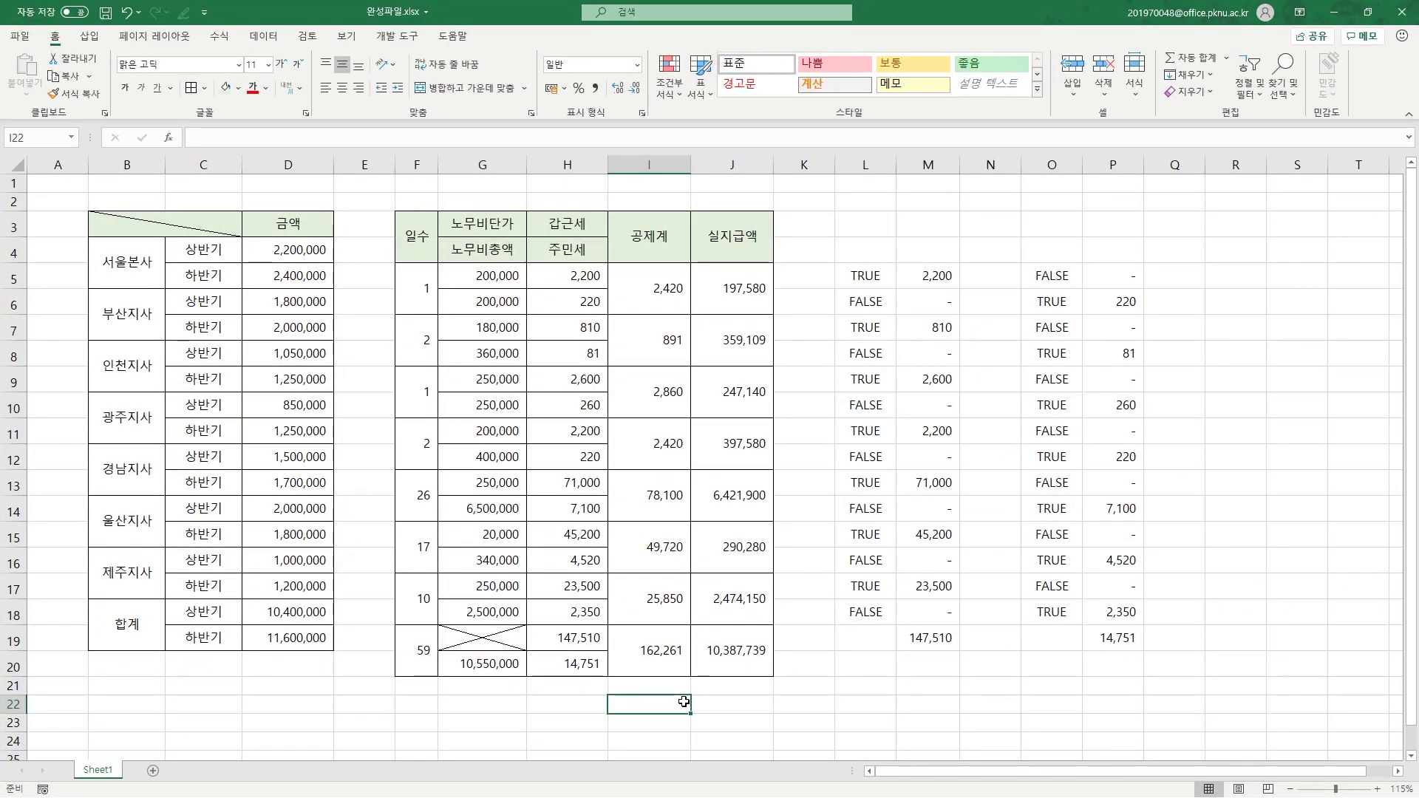